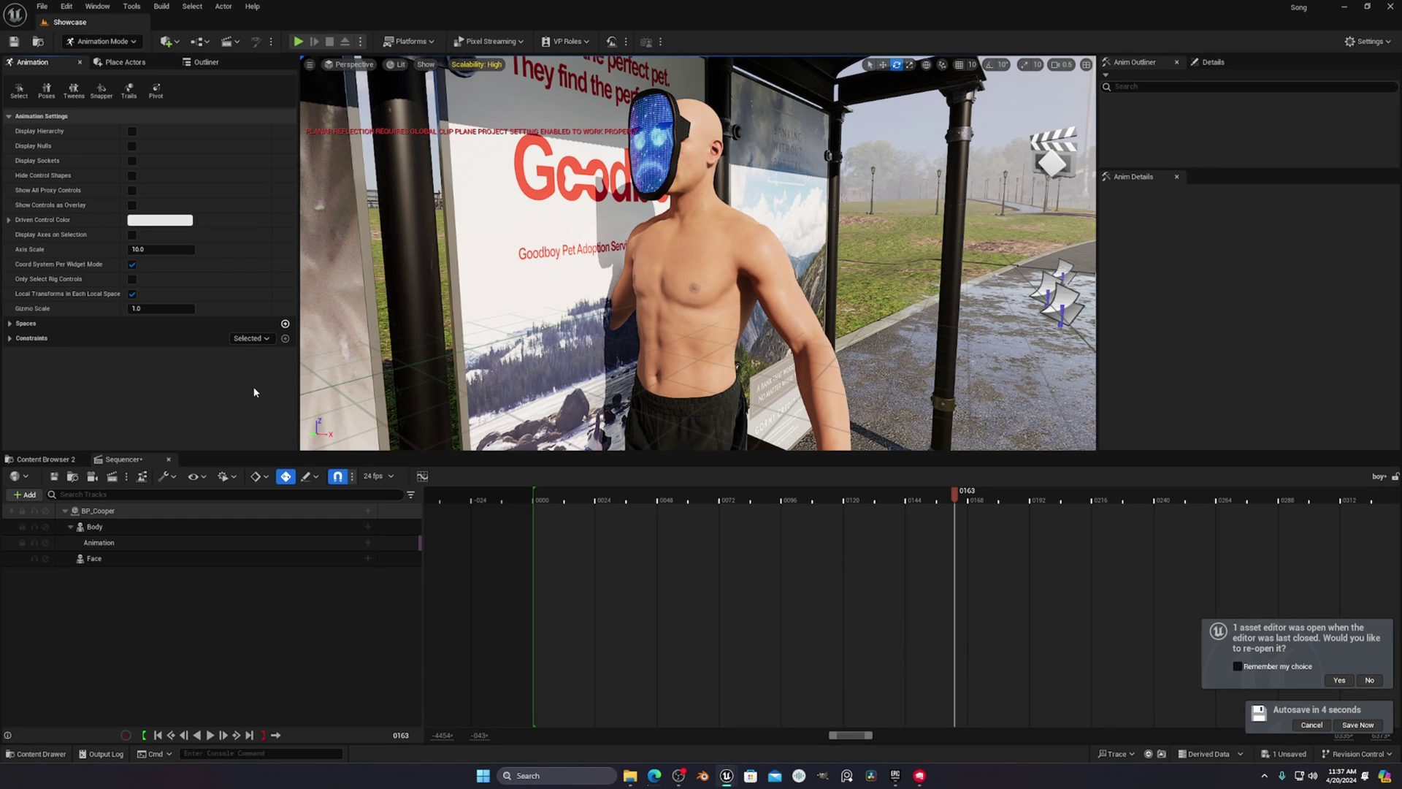
- Cancel the pending autosave and add the BP_Cooper actor to the sequence
left_click(1315, 726)
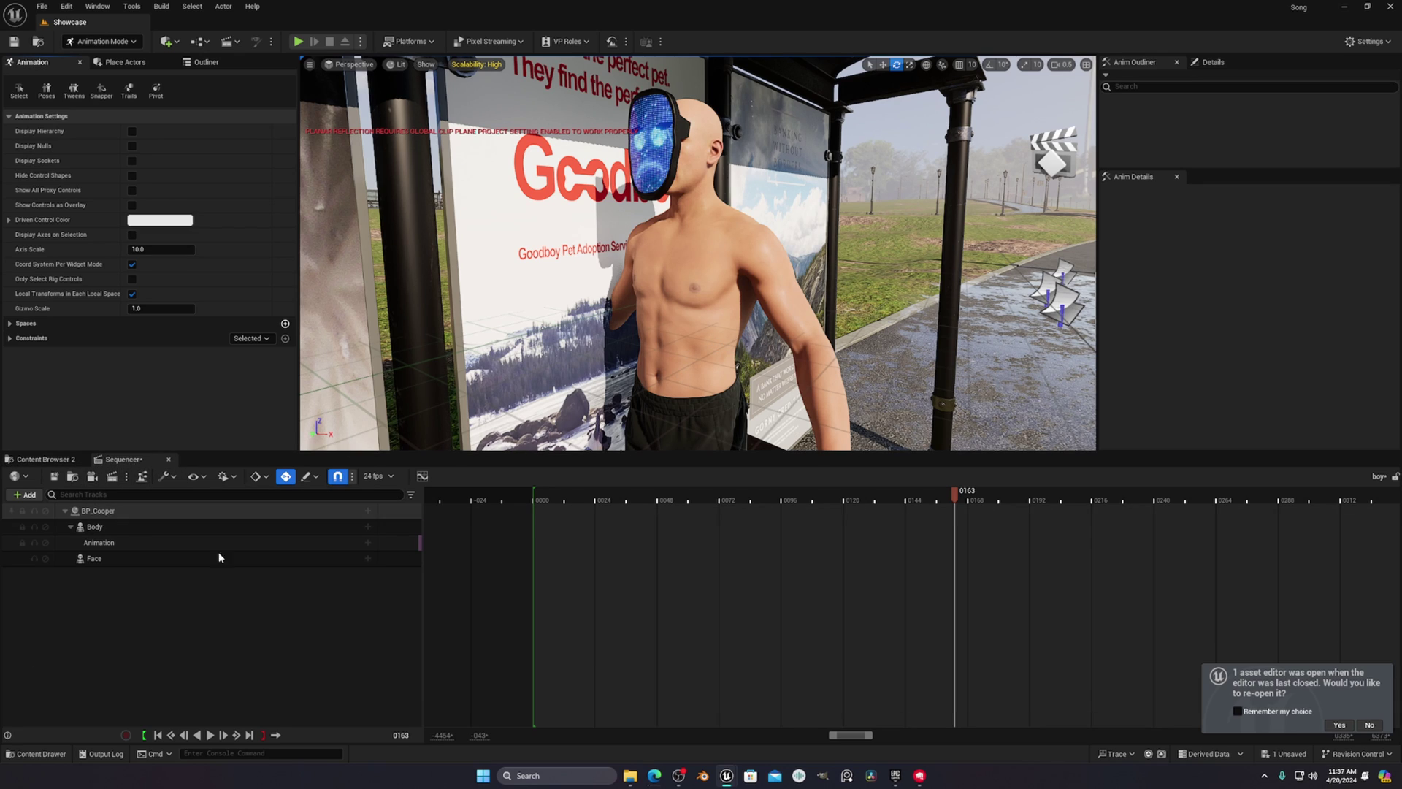
left_click(24, 495)
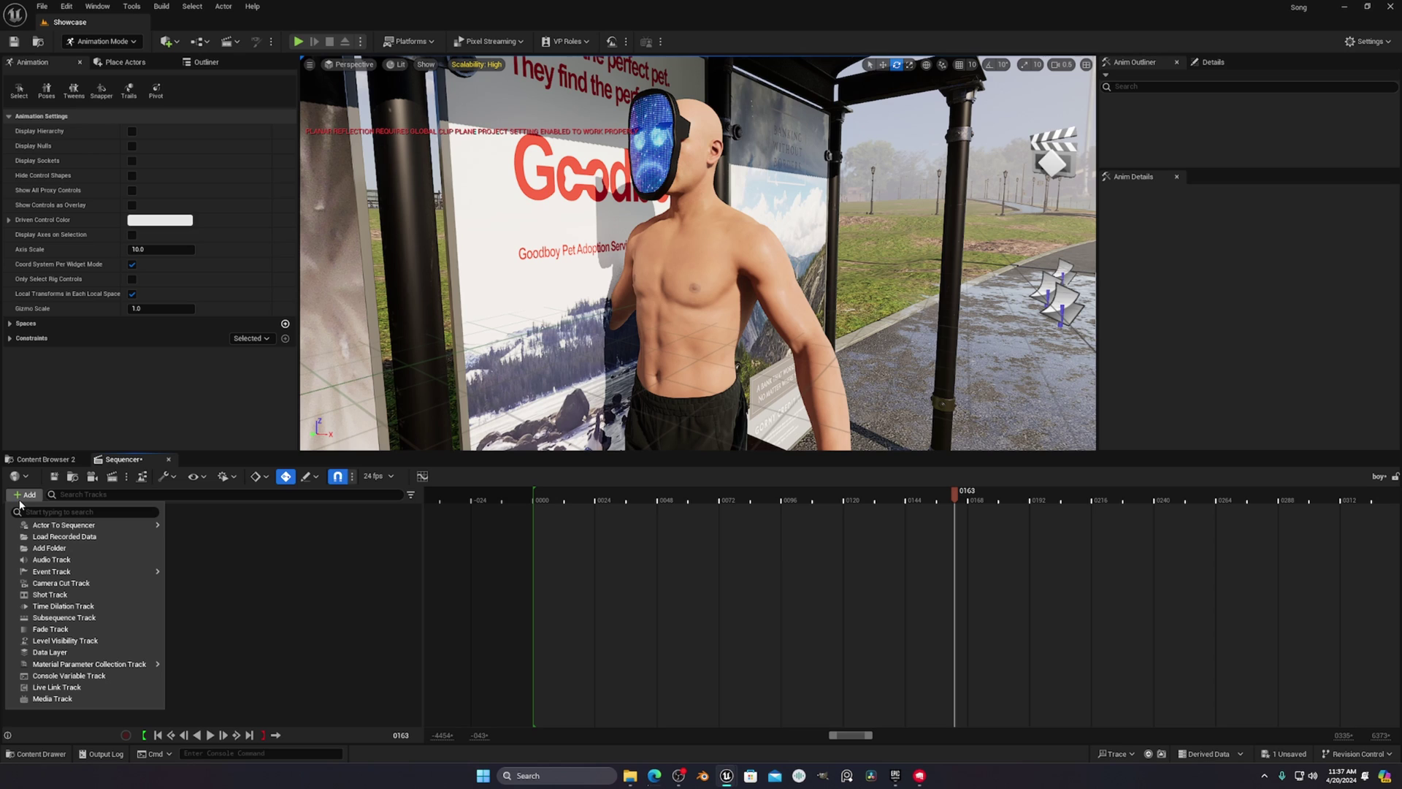
left_click(663, 291)
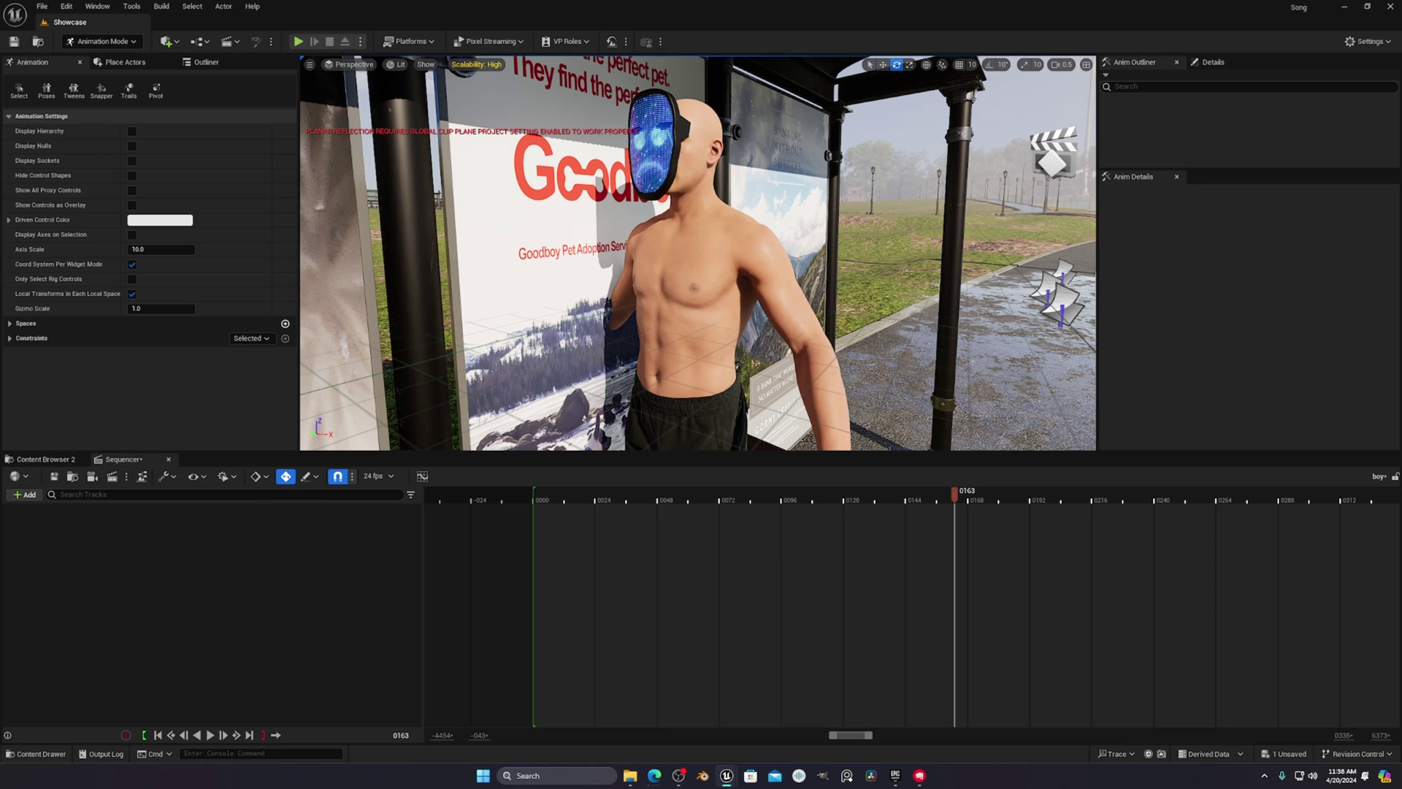
left_click(26, 496)
mouse_move(73, 525)
left_click(242, 510)
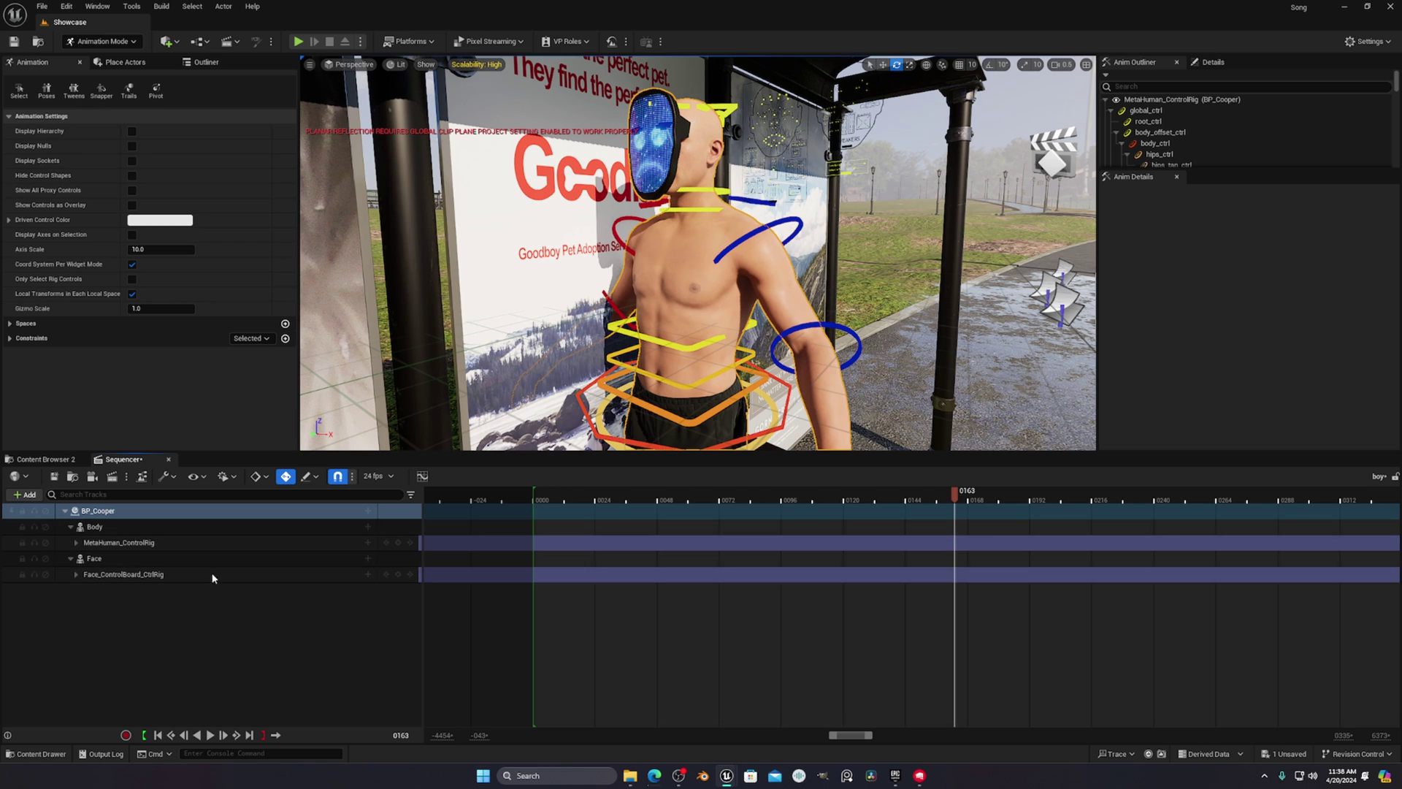
- Delete the MetaHuman_ControlRig track under Body and the Face_ControlBoard_CtrlRig track under Face
left_click(130, 543)
key("Delete")
left_click(110, 559)
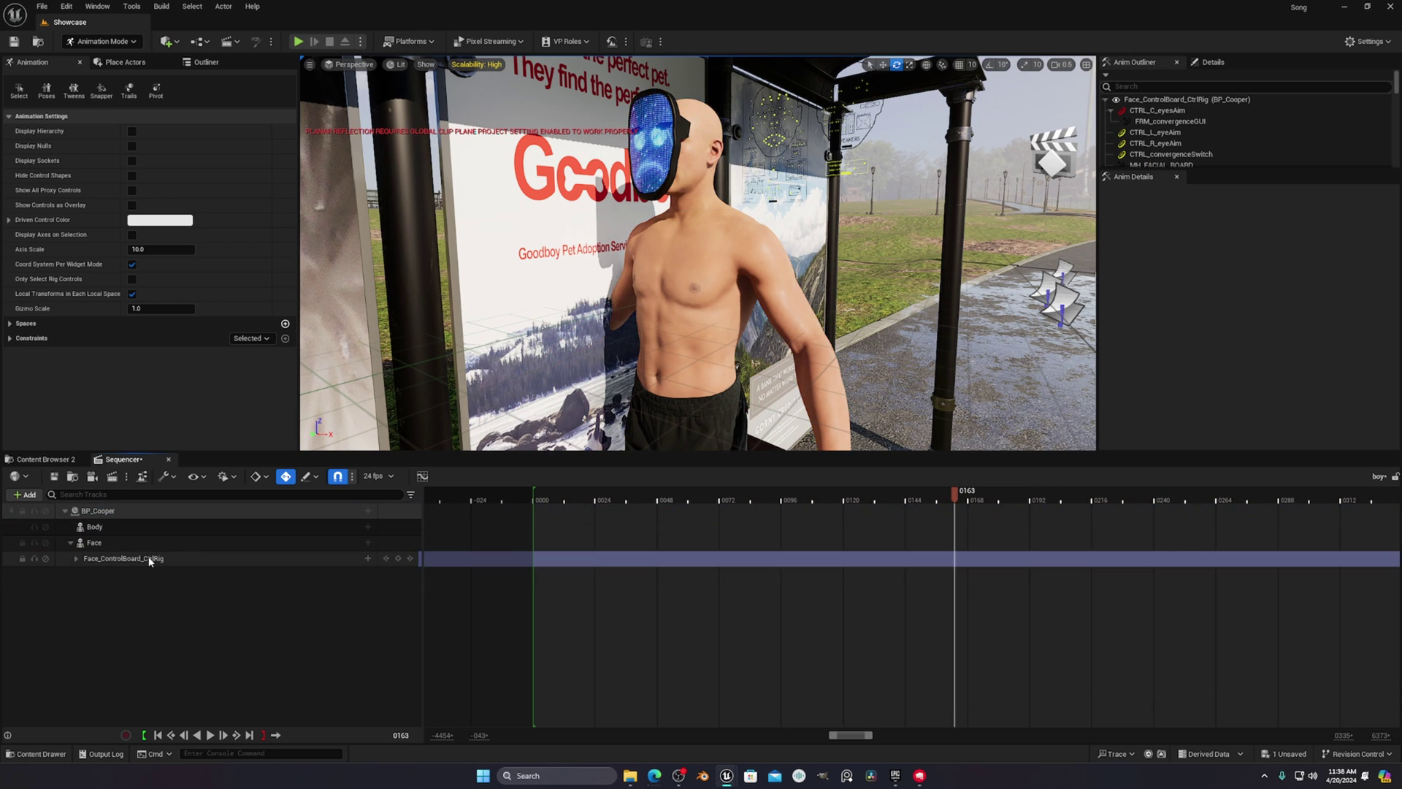
key("Delete")
- Add the Boy_Sitting_Anim animation to the Body track at frame 0 and scrub through it
left_click(126, 529)
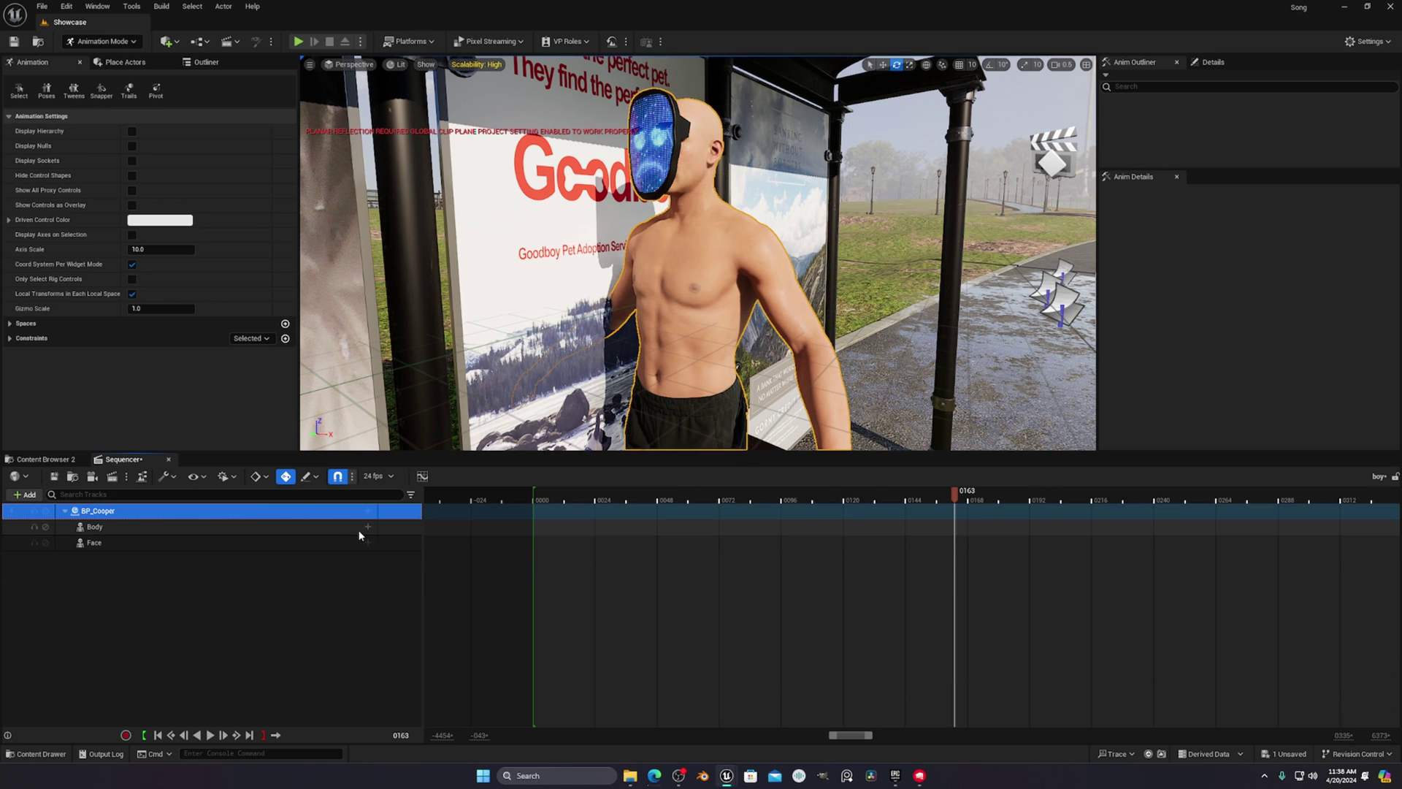
left_click(373, 527)
left_click(372, 528)
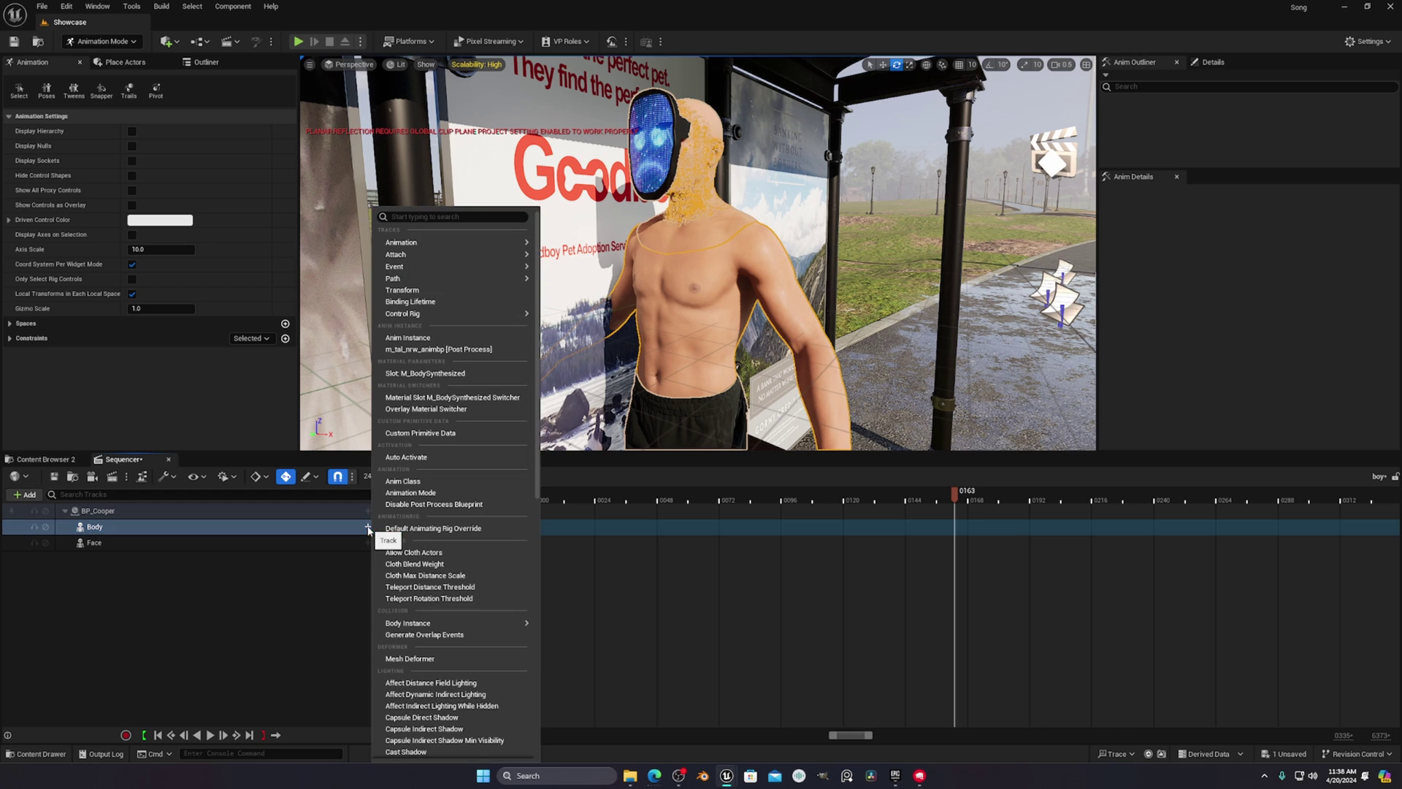
left_click(197, 675)
left_click(158, 735)
left_click(368, 542)
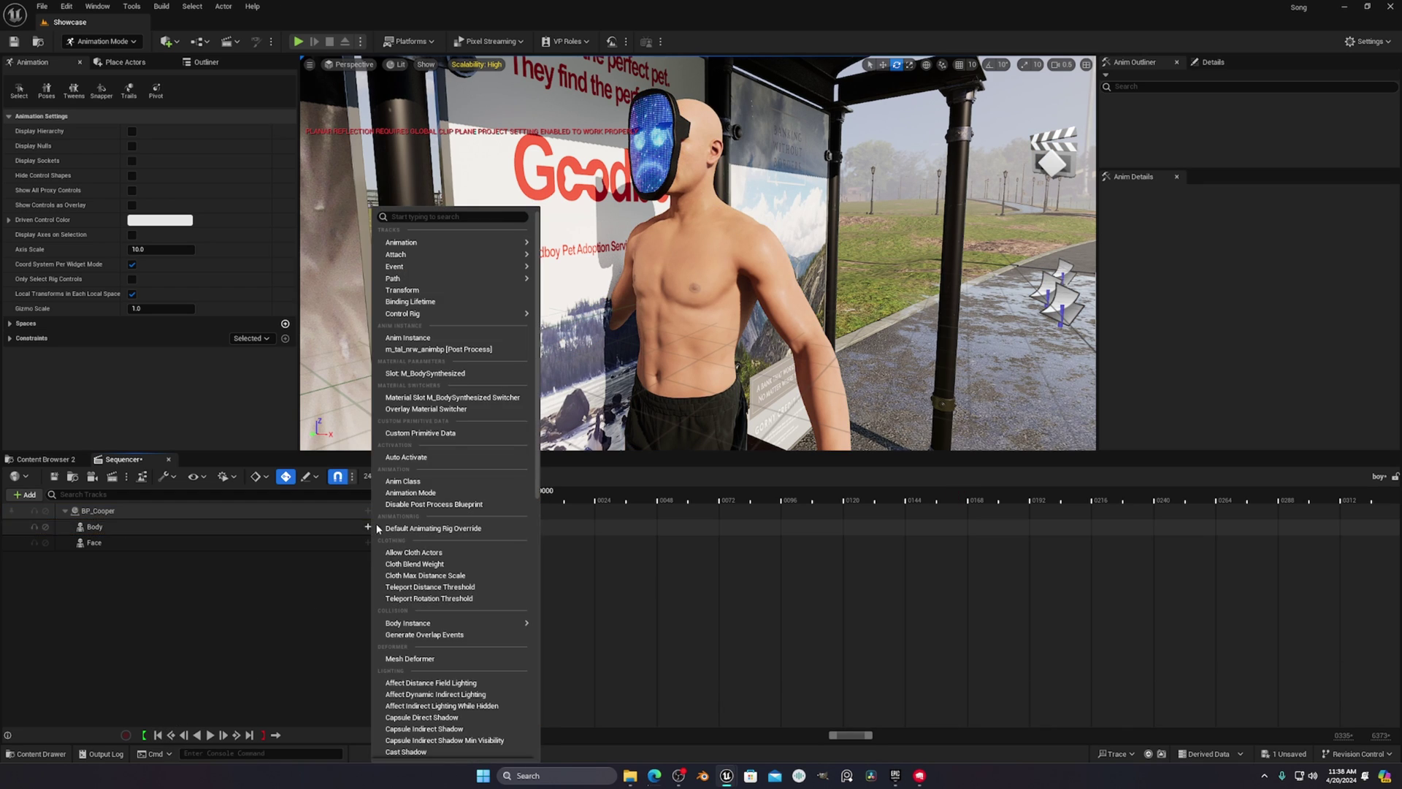
mouse_move(446, 241)
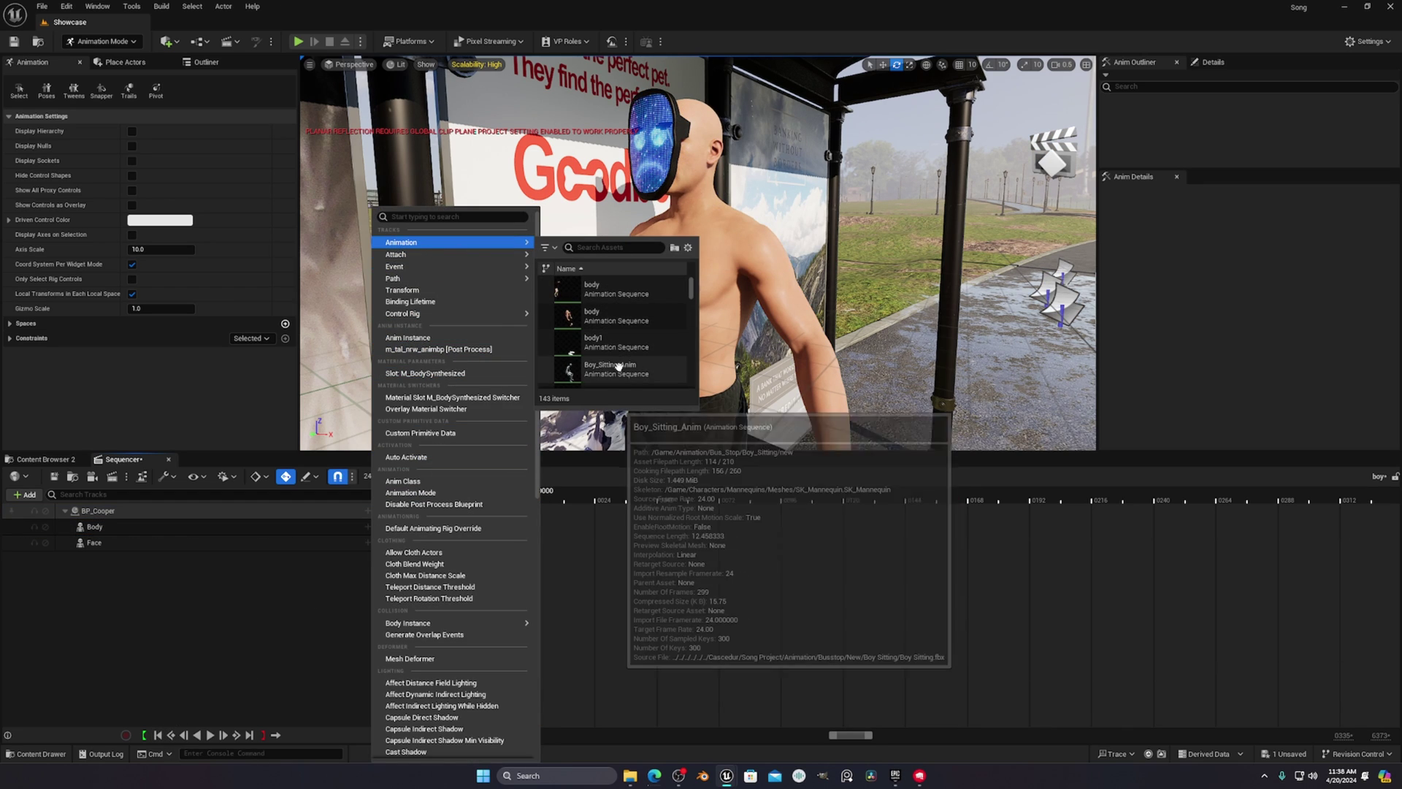
left_click(610, 369)
left_click(626, 495)
left_click_drag(661, 499, 779, 496)
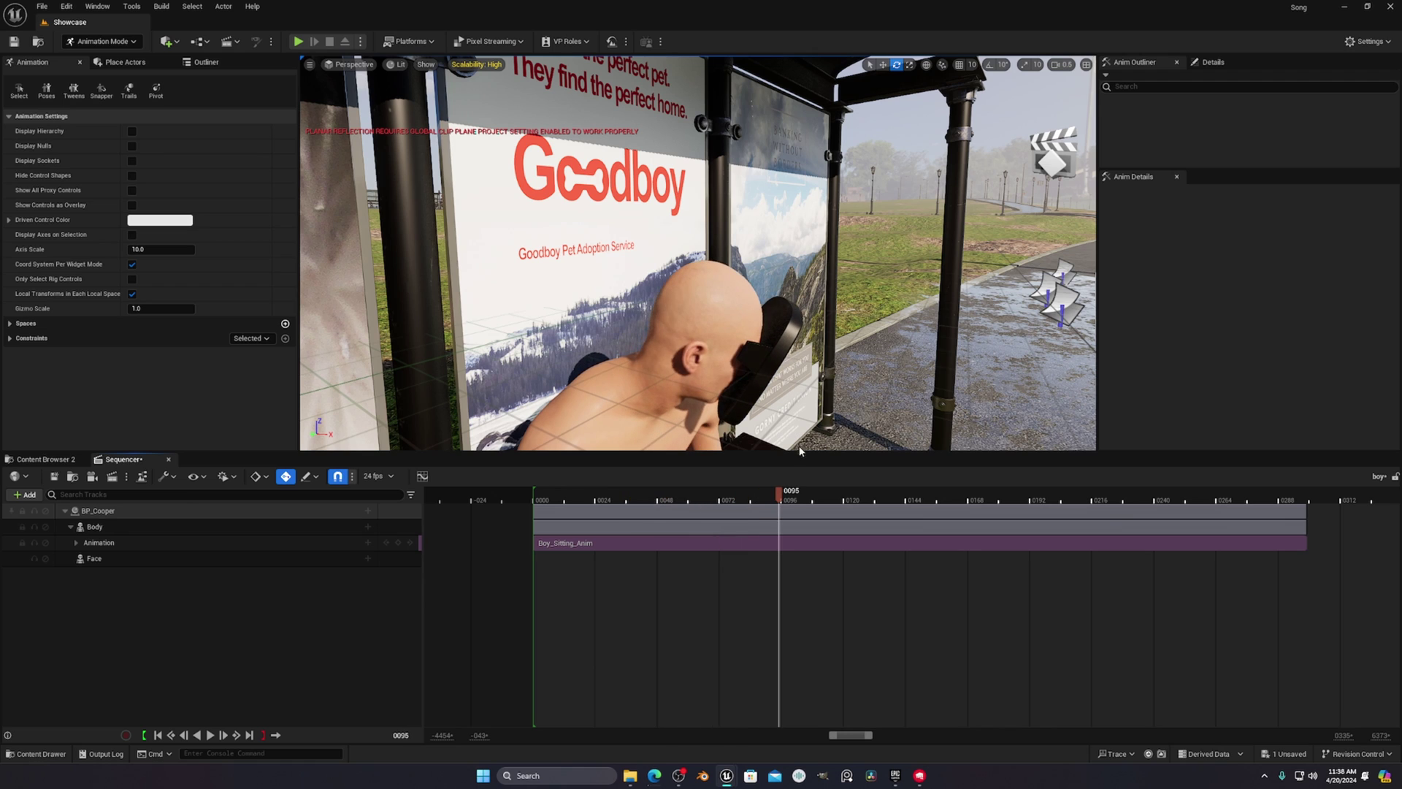
- Move the Boy_Sitting_Anim section so it starts at frame 120, and scrub the empty stretch before it
right_click_drag(840, 364, 752, 340)
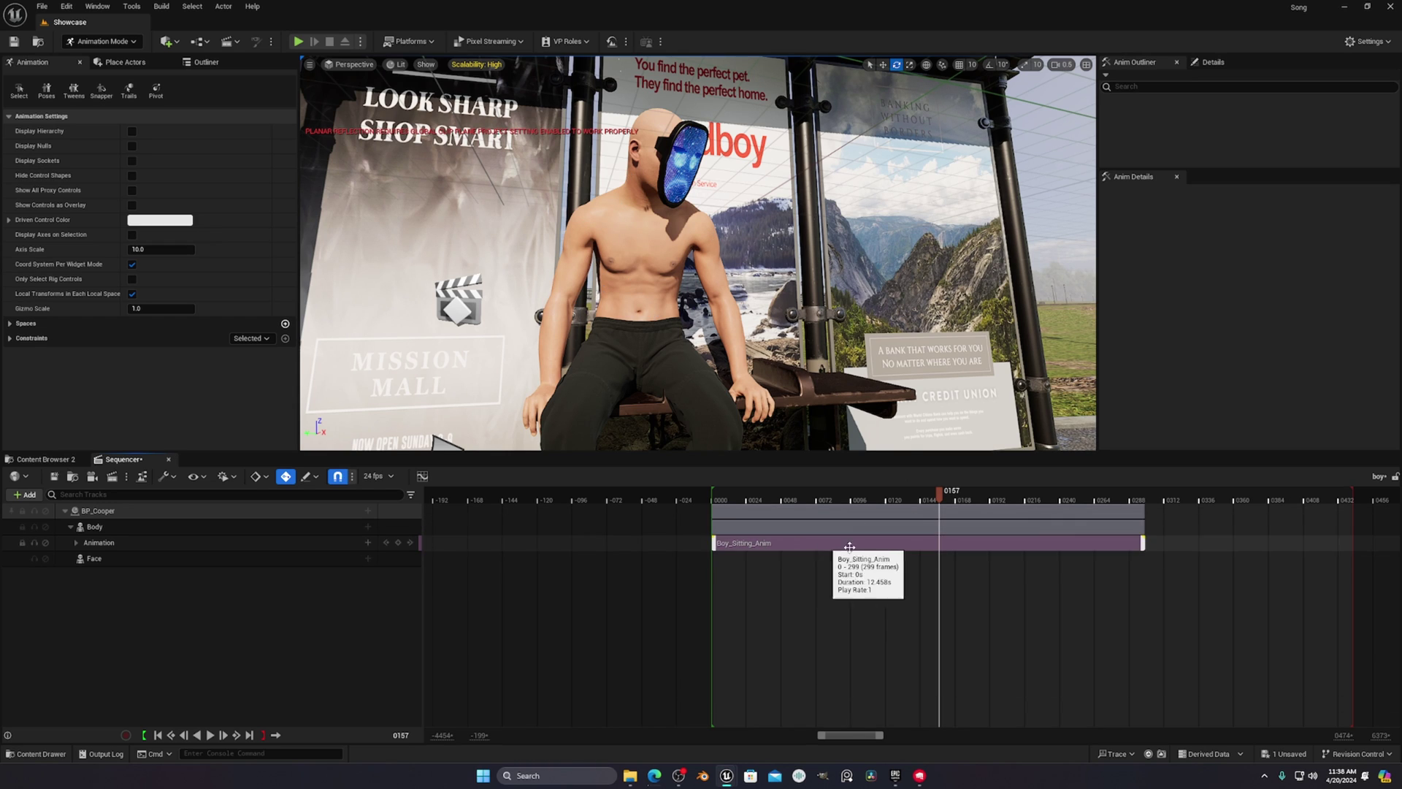
left_click_drag(797, 547, 969, 553)
left_click_drag(880, 494, 711, 494)
right_click_drag(782, 282, 944, 293)
left_click(726, 498)
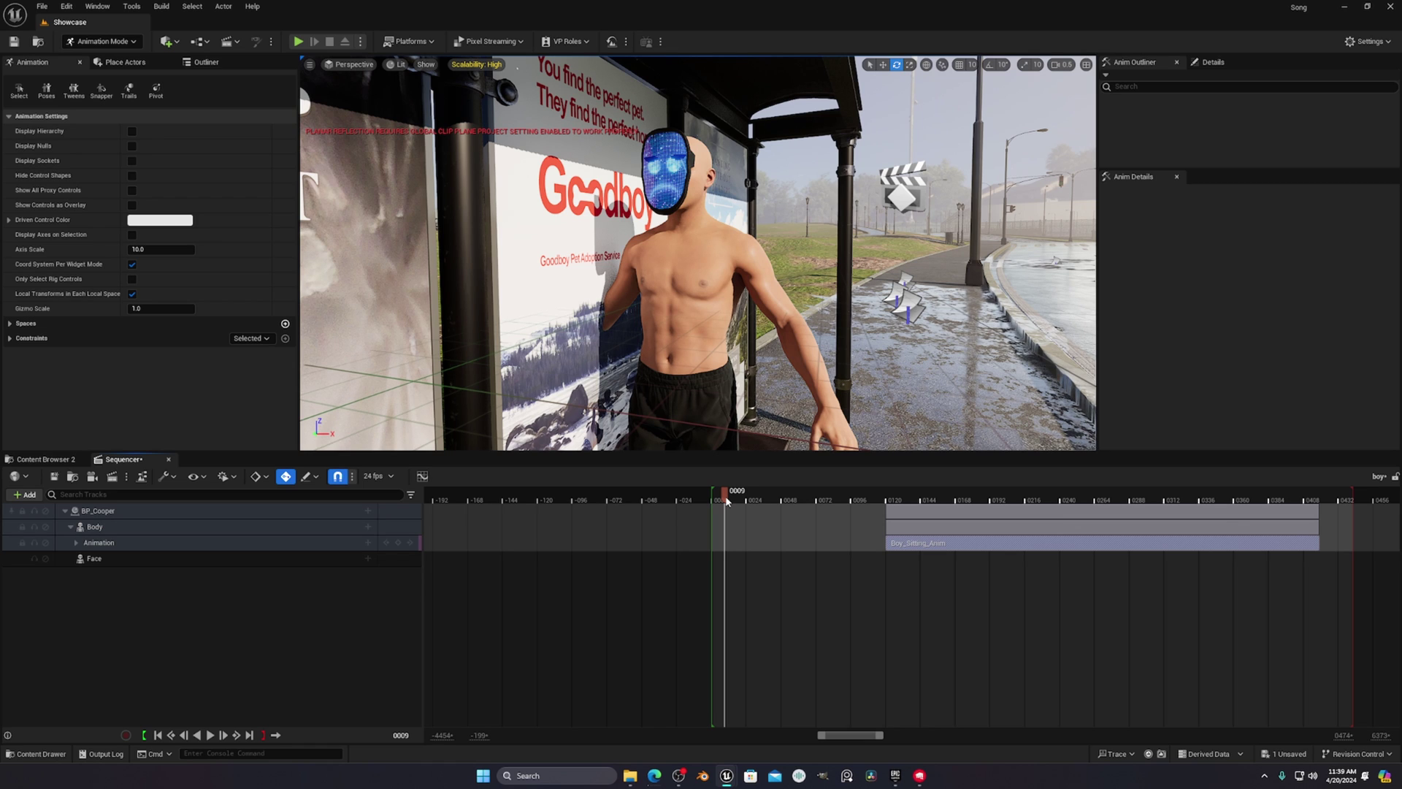
left_click_drag(726, 500, 887, 500)
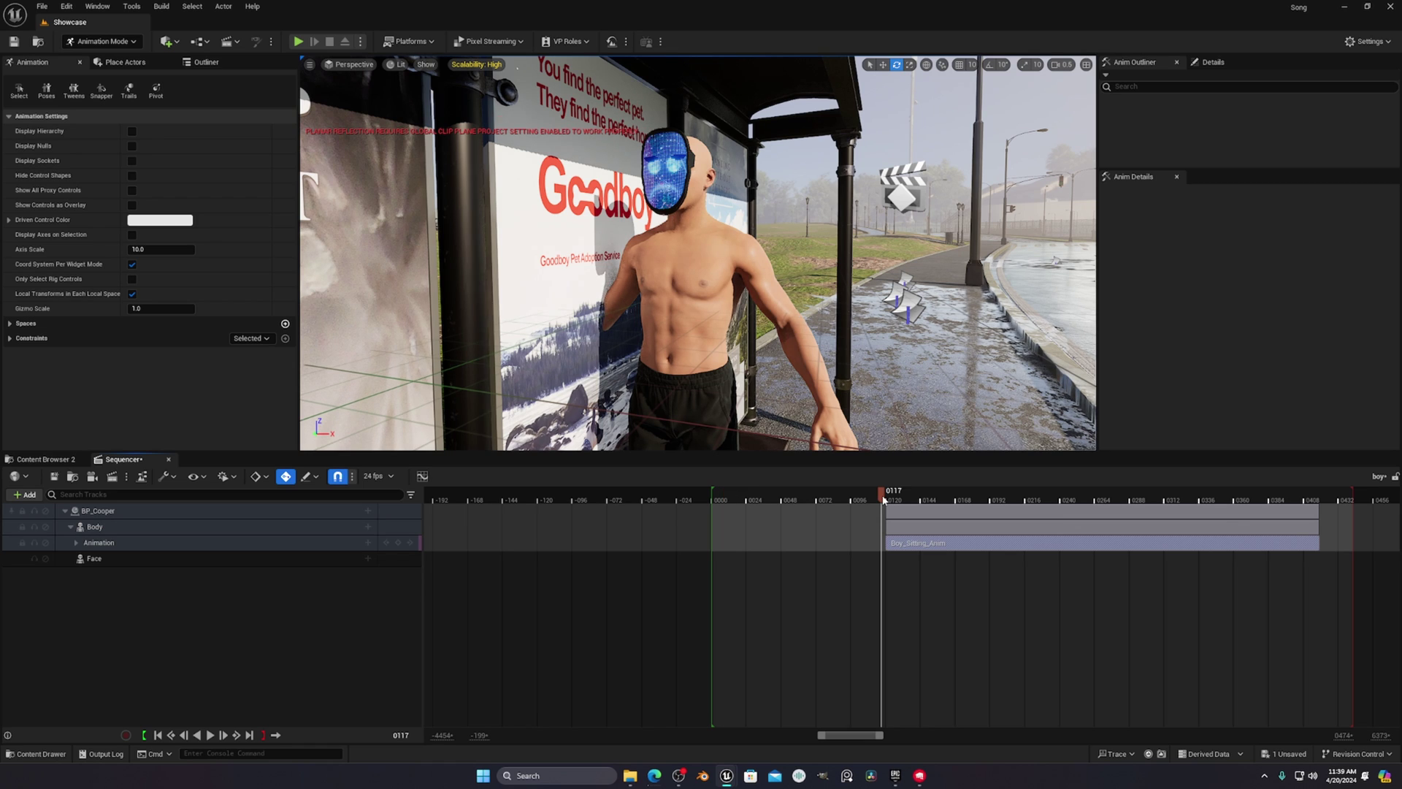
key("d")
right_click_drag(730, 326, 620, 322)
key("s")
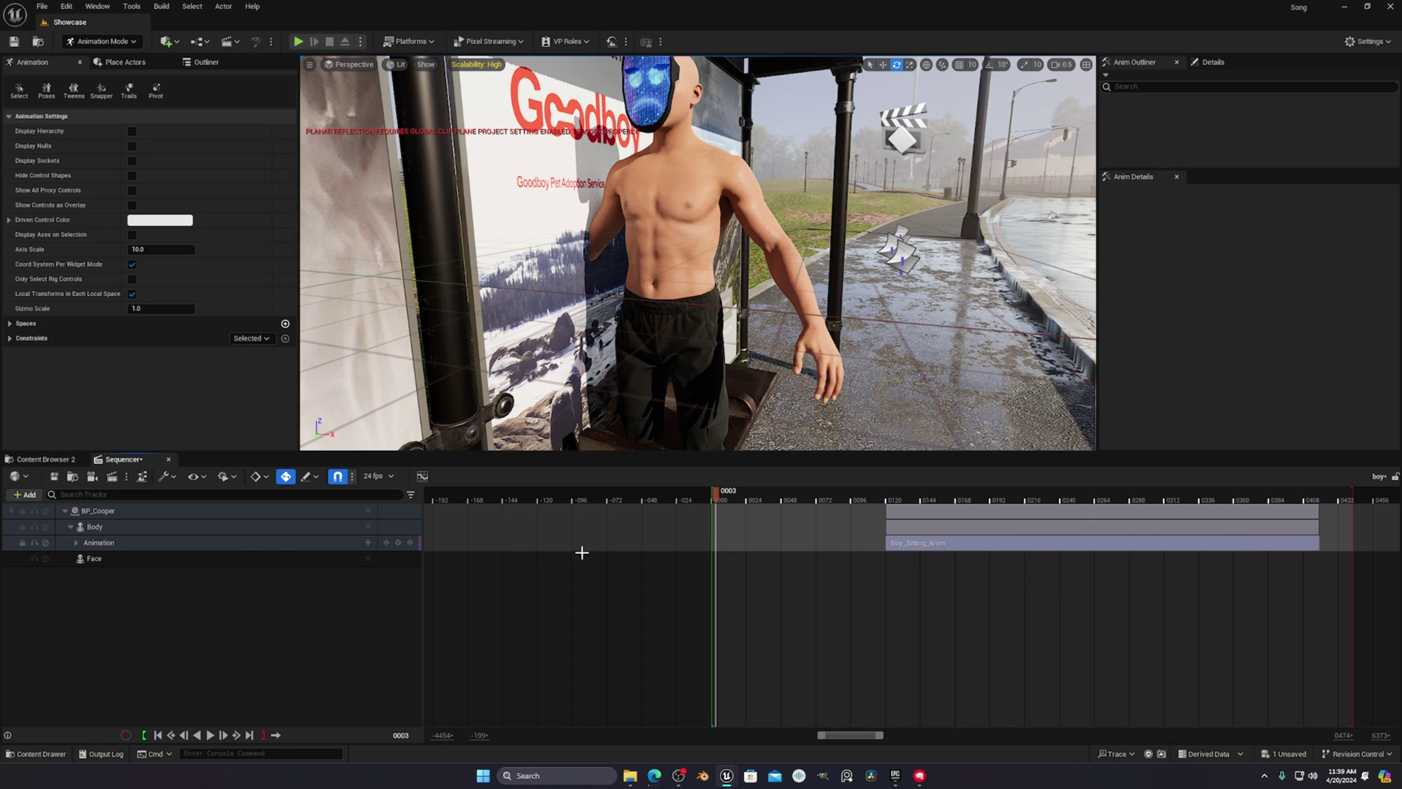
- Bake the Body animation to the CR_Mannequin_Body control rig and scrub through the baked result
left_click(149, 527)
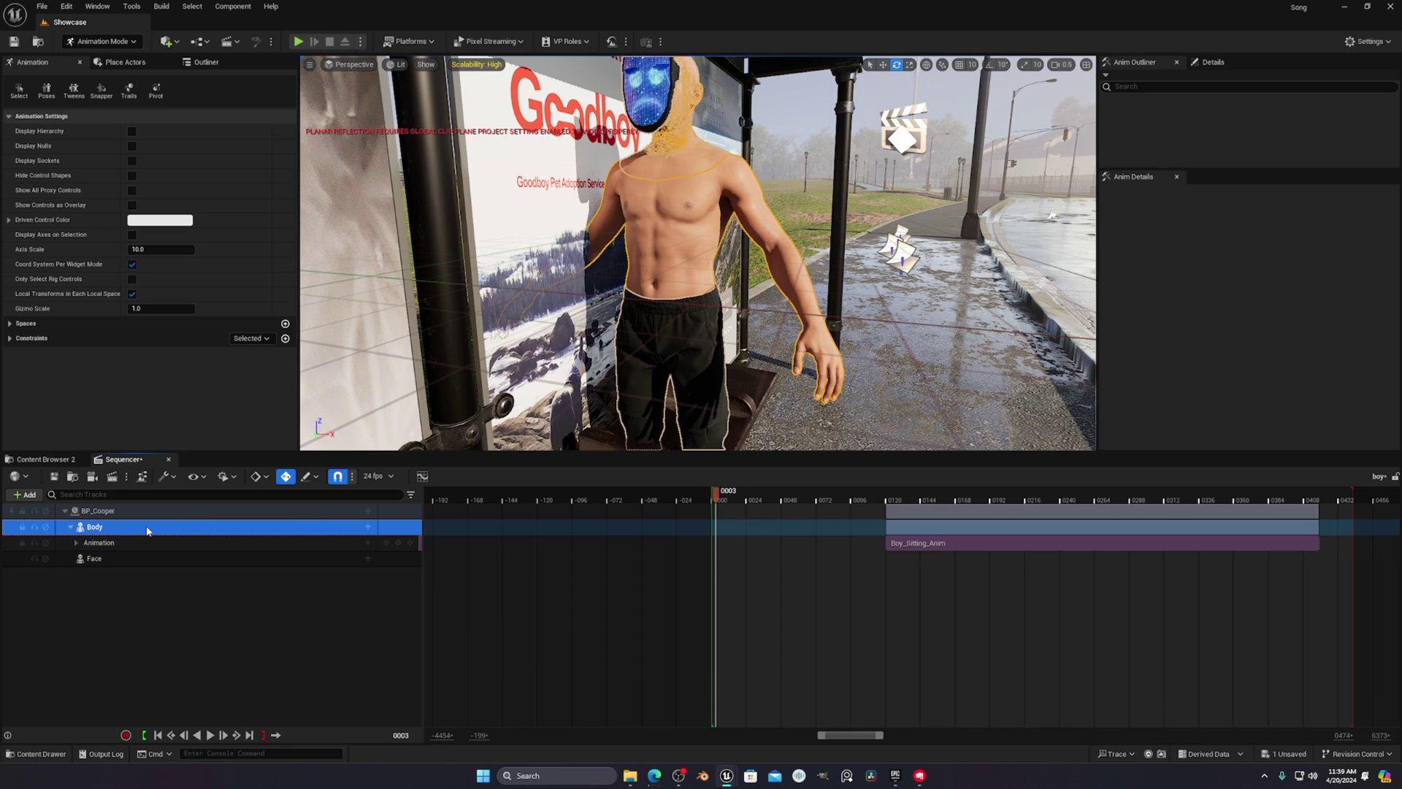
right_click(148, 527)
mouse_move(204, 334)
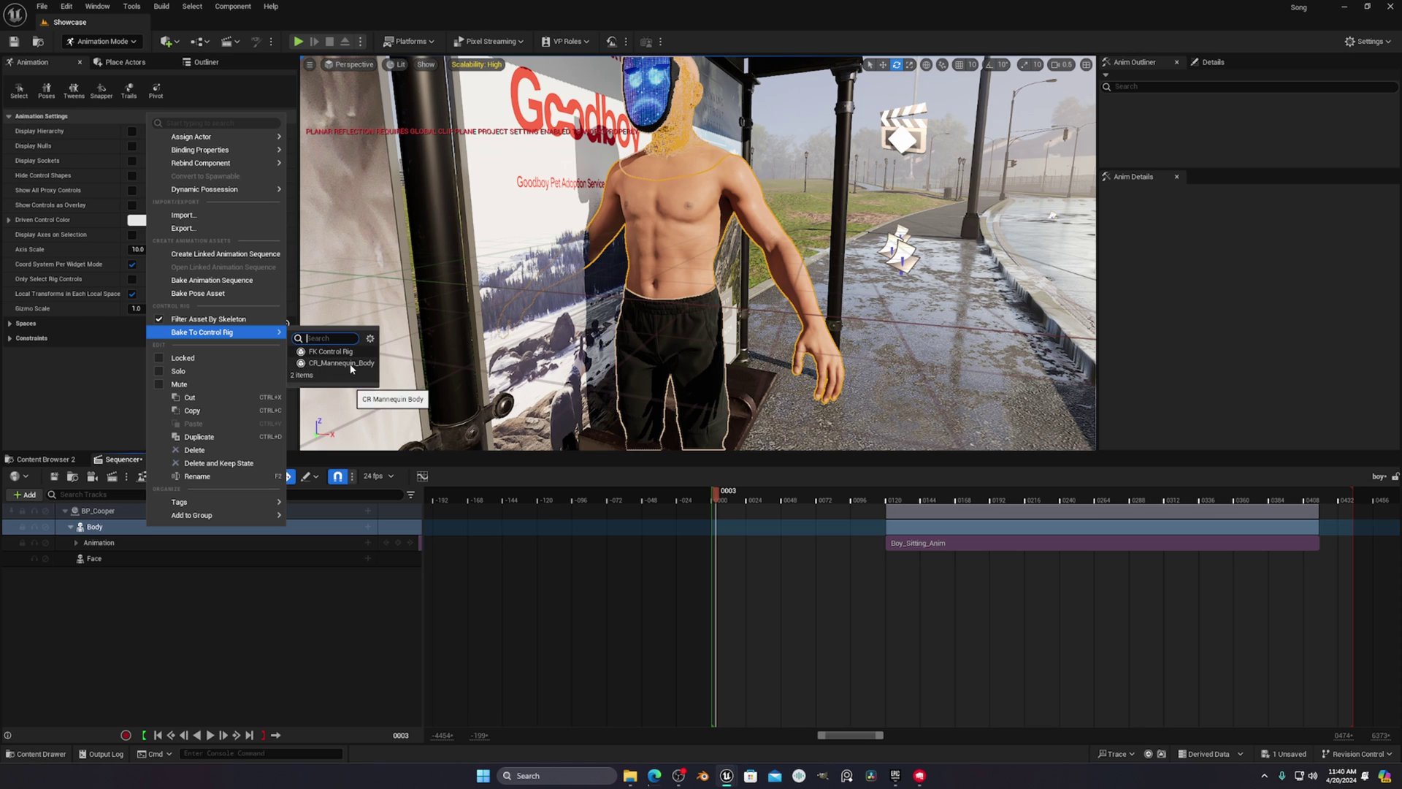
left_click(321, 364)
left_click(775, 504)
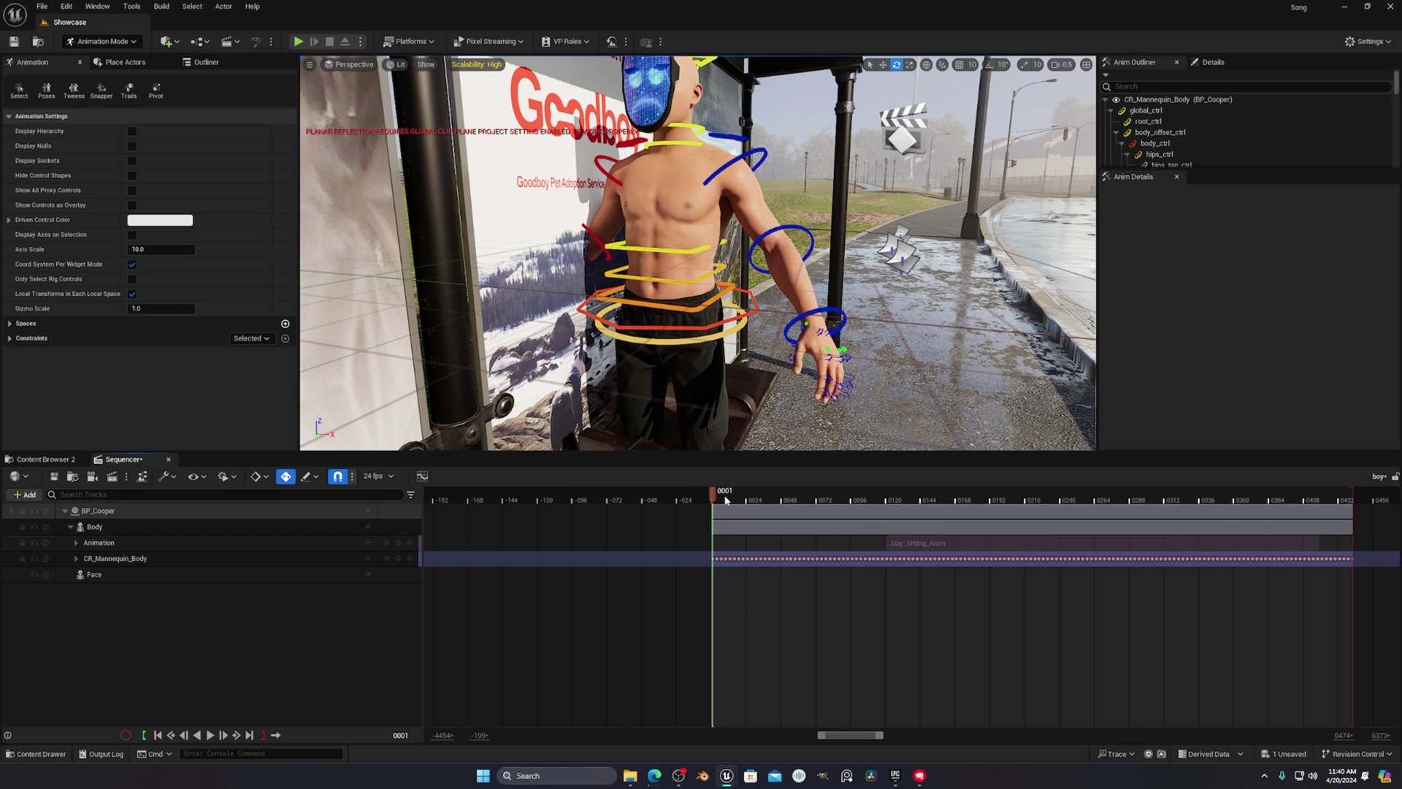
left_click_drag(722, 498, 1233, 540)
left_click_drag(1103, 562, 716, 562)
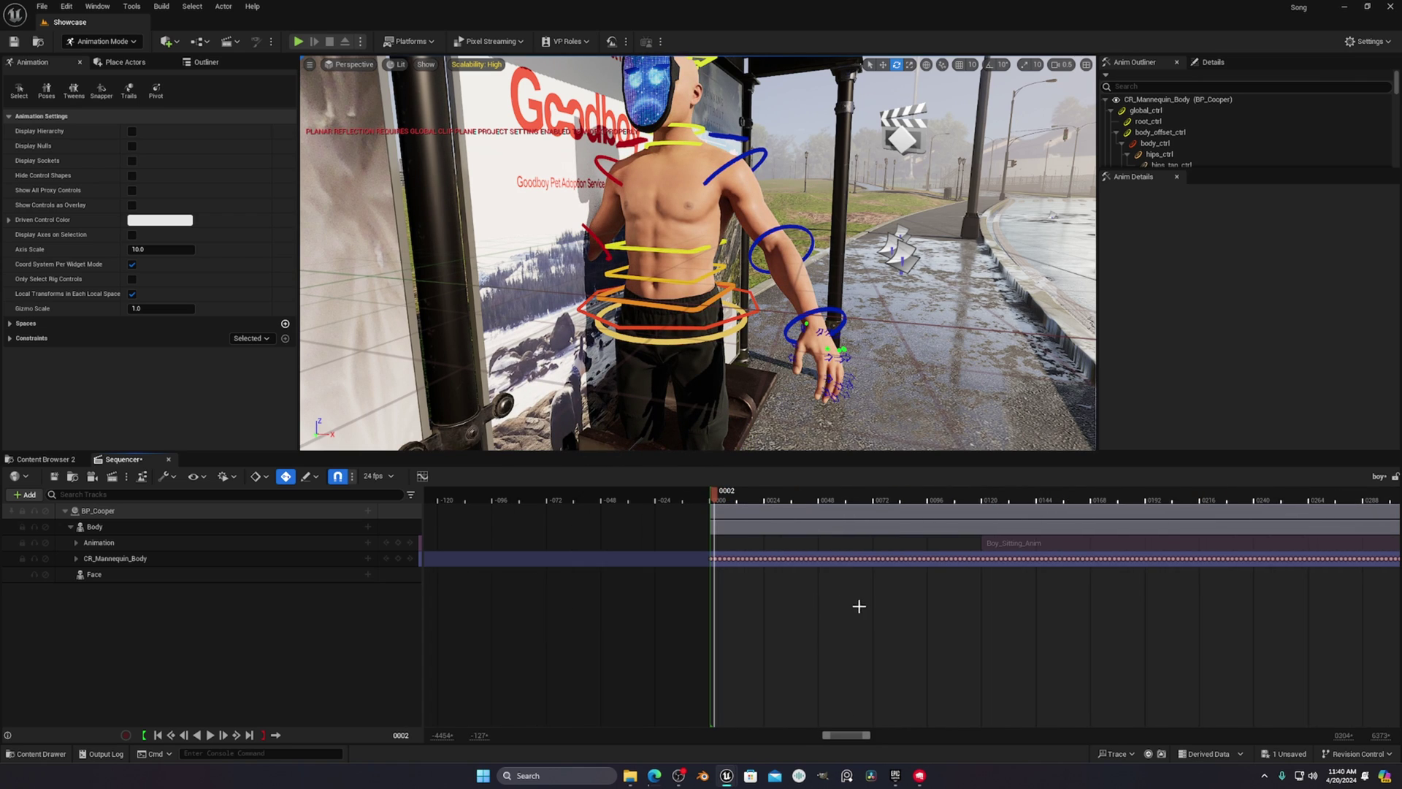
- Delete the baked CR_Mannequin_Body keys between frame 0 and frame 120
scroll(1190, 585, "up", 5, "ctrl")
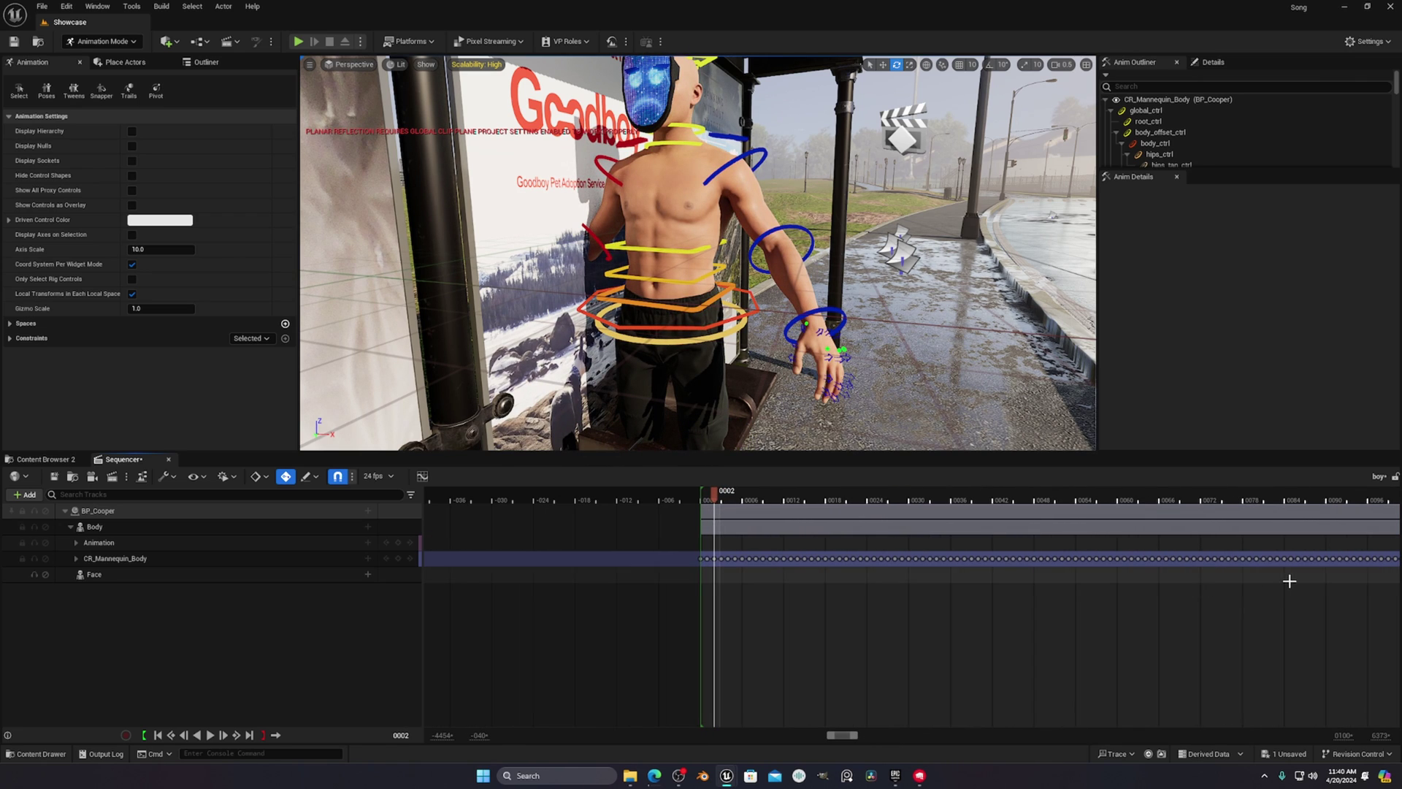
scroll(1290, 580, "down", 1, "ctrl")
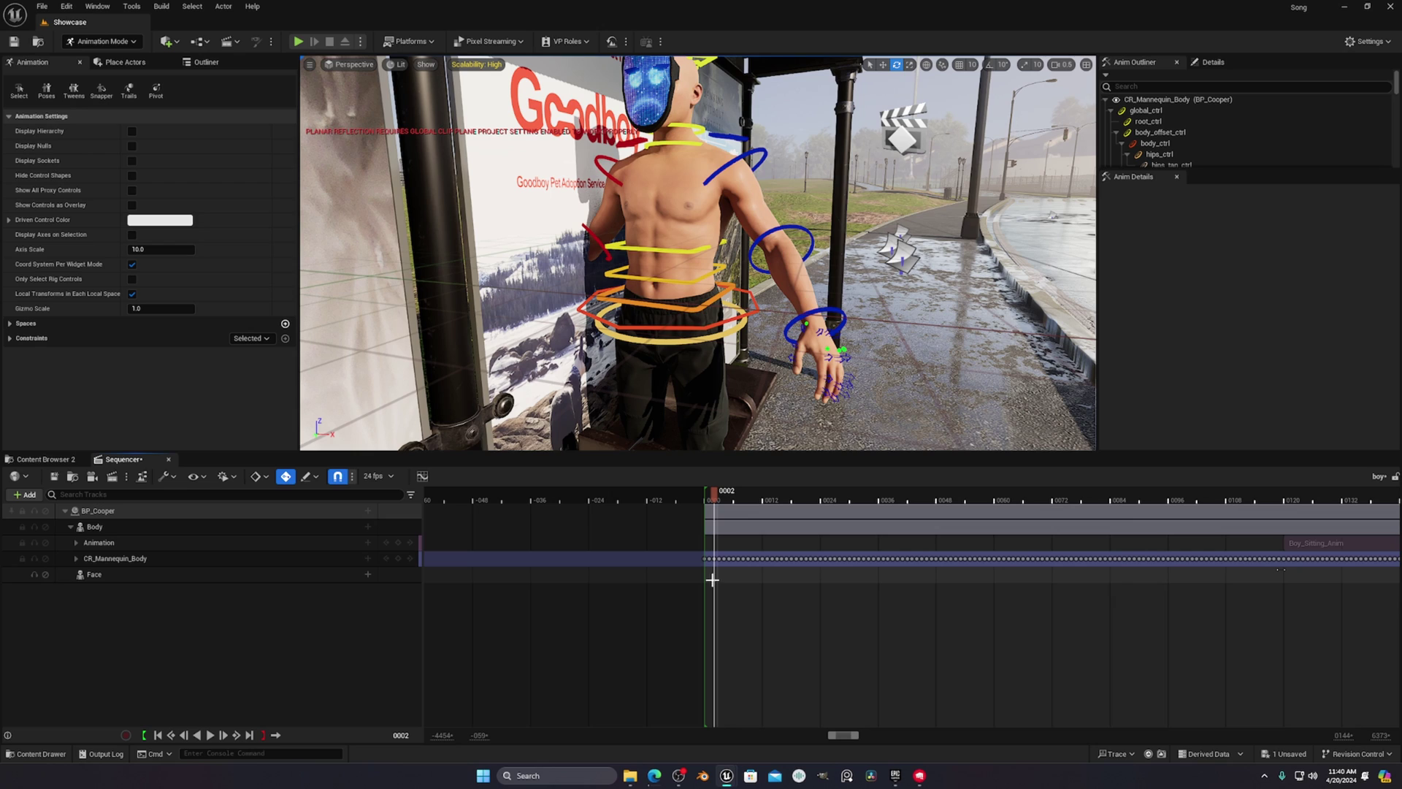
left_click_drag(714, 573, 1276, 565)
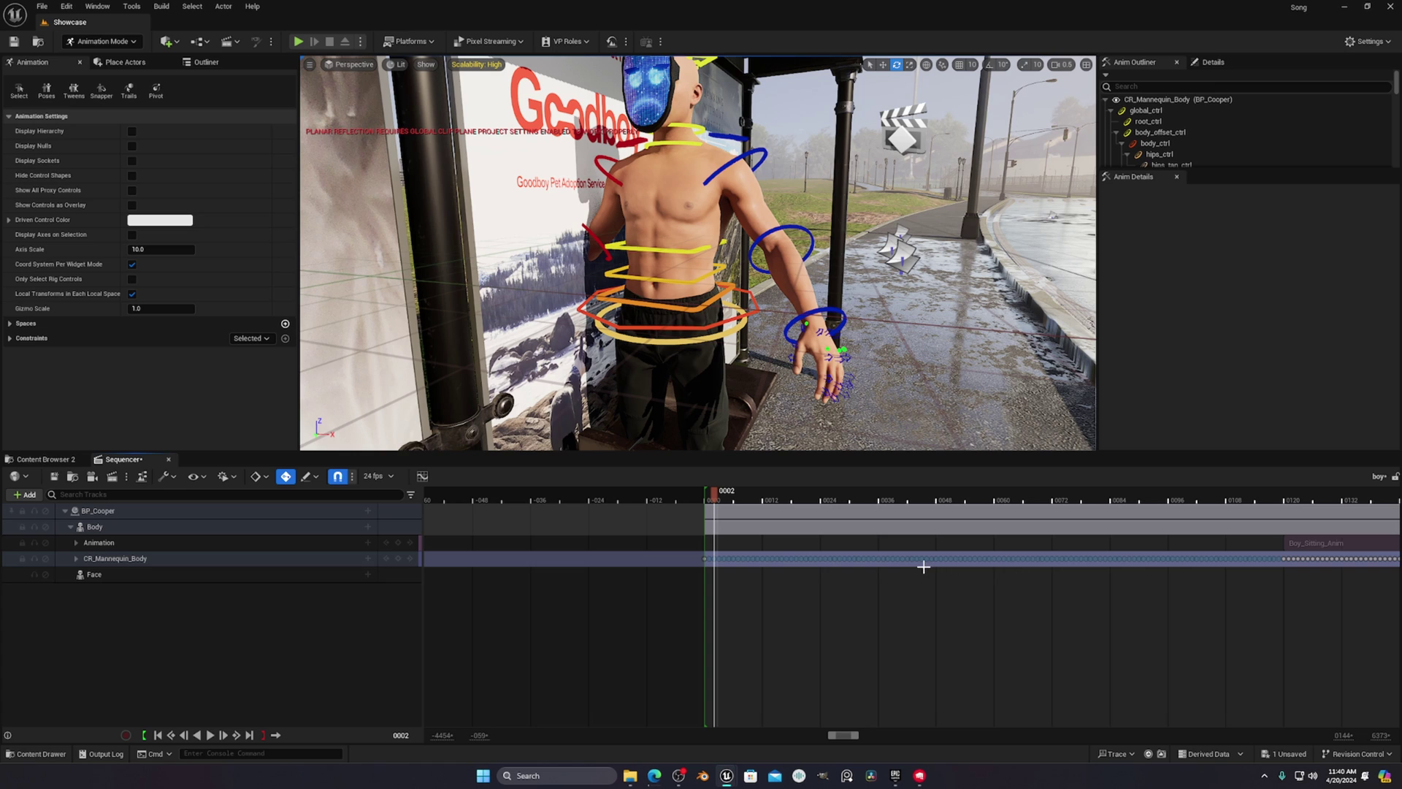
key("Delete")
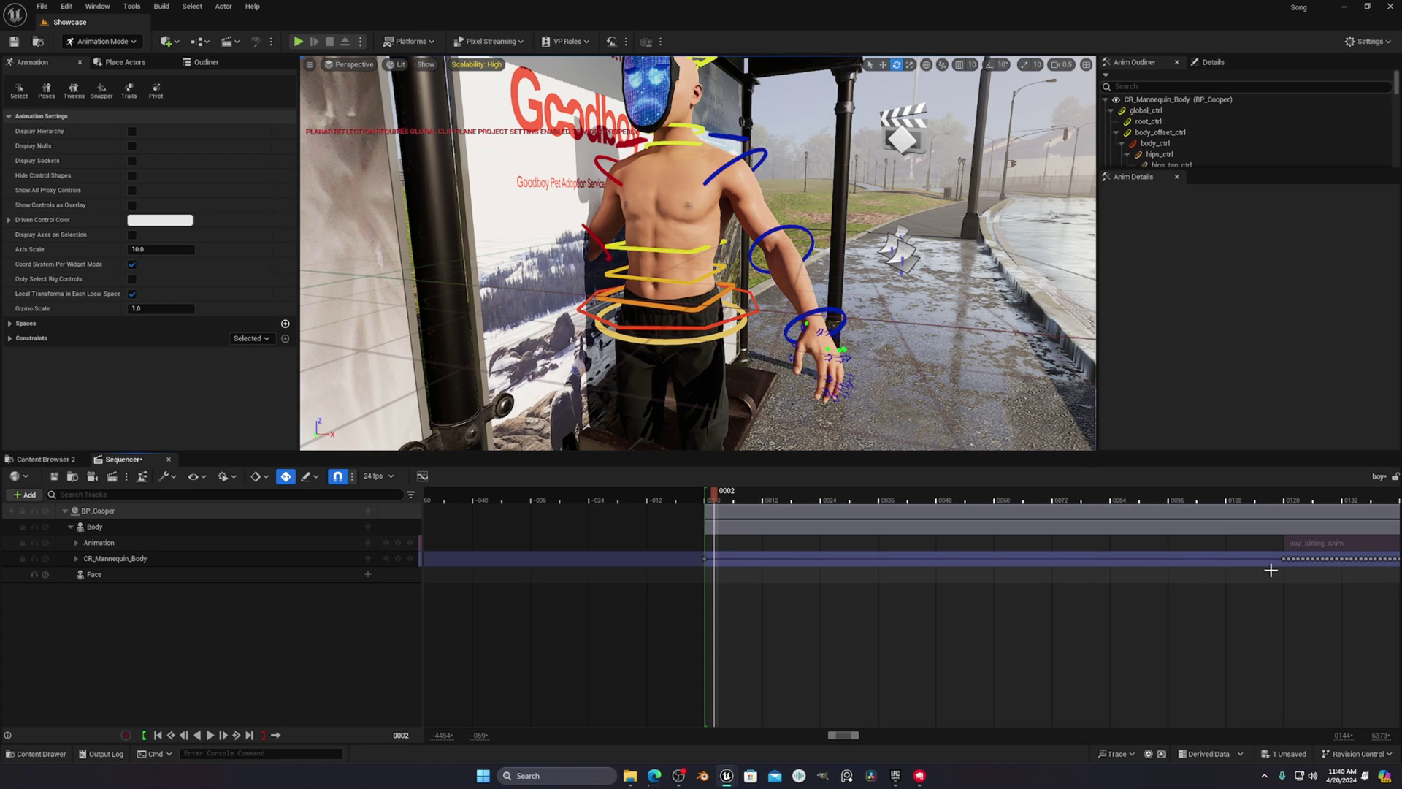
- Scrub and play the stretch between frame 0 and frame 120 to examine how the standing pose blends into the sitting animation
scroll(1302, 569, "up", 1, "ctrl")
scroll(1302, 570, "down", 1, "ctrl")
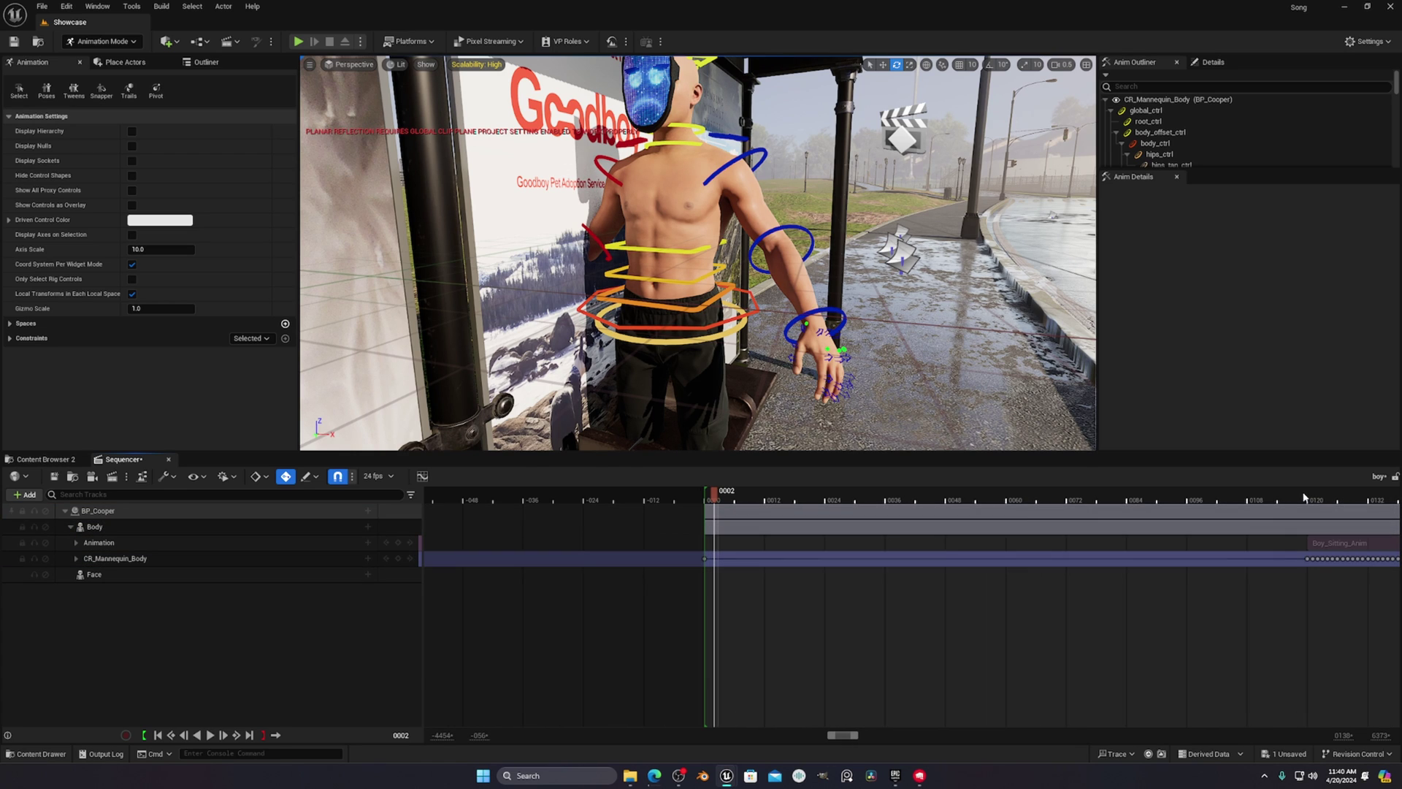
left_click(1305, 498)
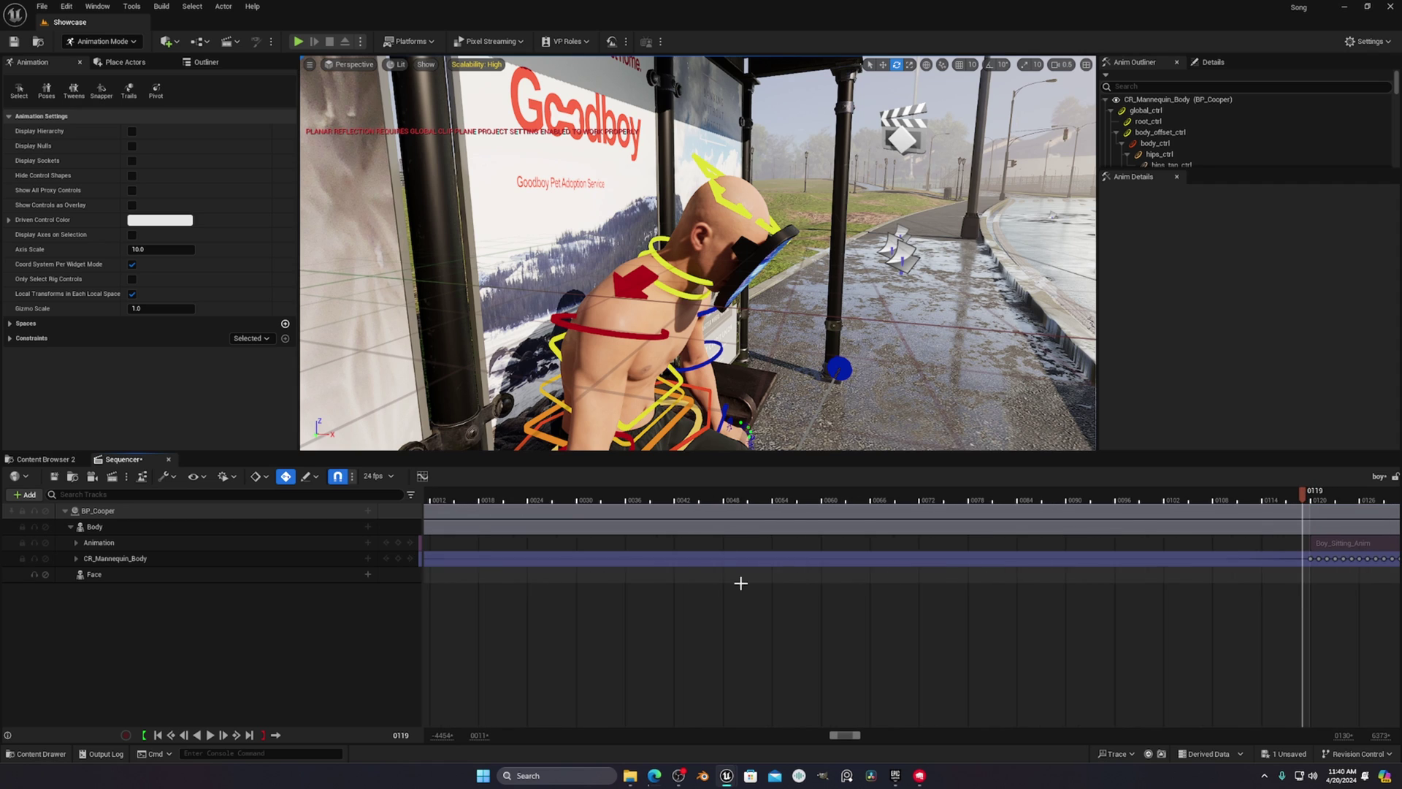
scroll(818, 577, "down", 5, "ctrl")
left_click_drag(1026, 502, 1067, 520)
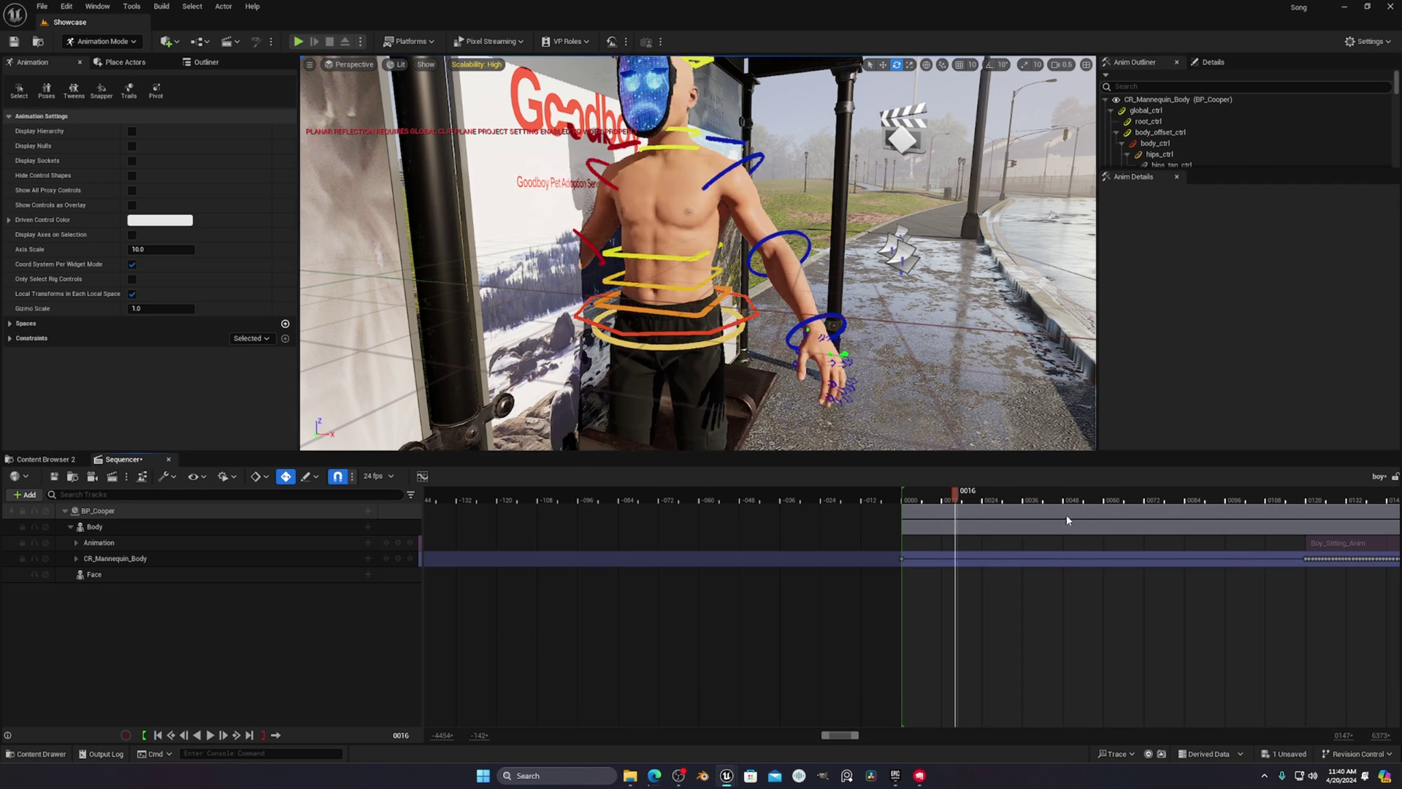
key("Up")
key("space")
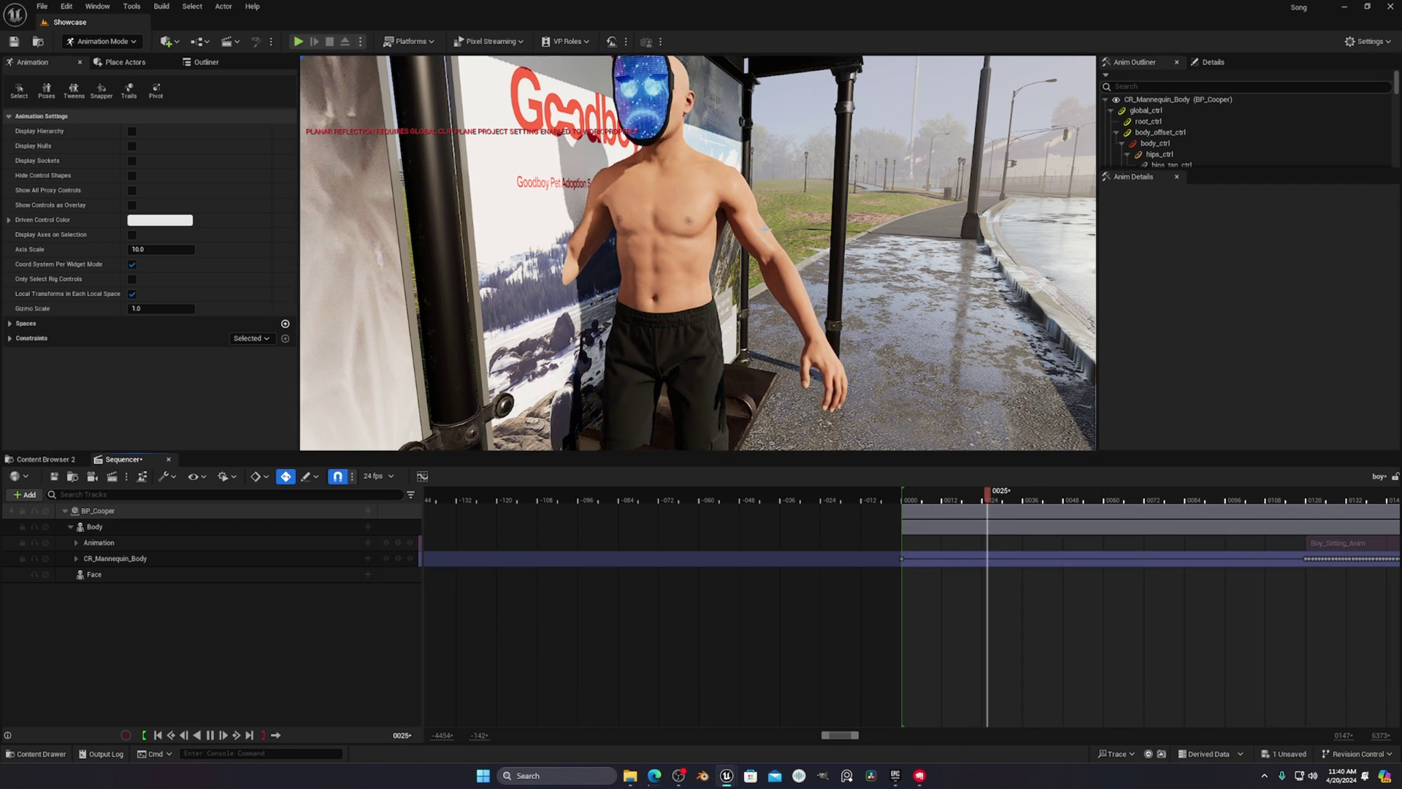
key("space")
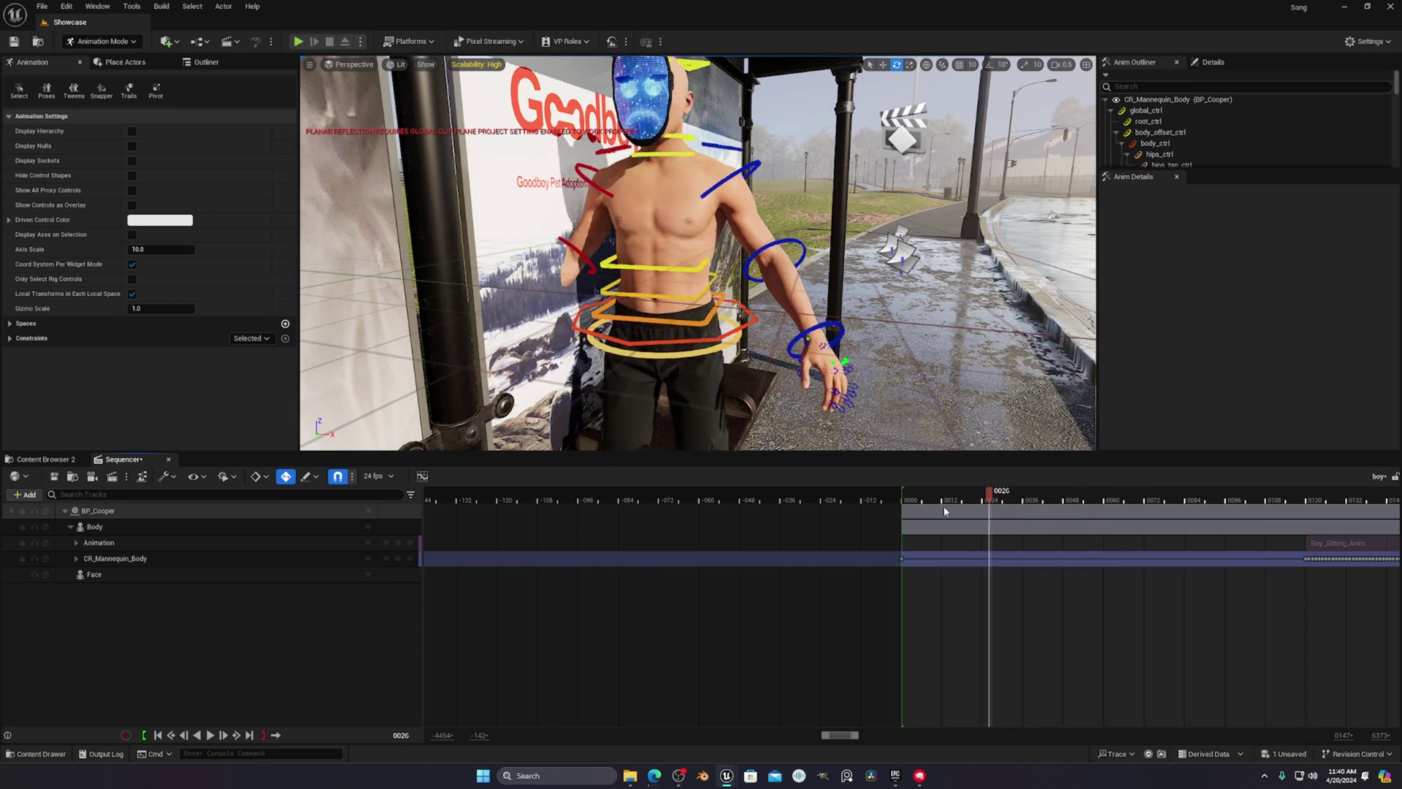
mouse_move(981, 506)
left_mouse_down()
mouse_move(1011, 518)
mouse_move(1001, 505)
left_mouse_up()
mouse_move(925, 335)
right_mouse_down()
mouse_move(897, 333)
mouse_move(922, 343)
mouse_move(913, 336)
right_mouse_up()
key("q")
key("s")
key("w")
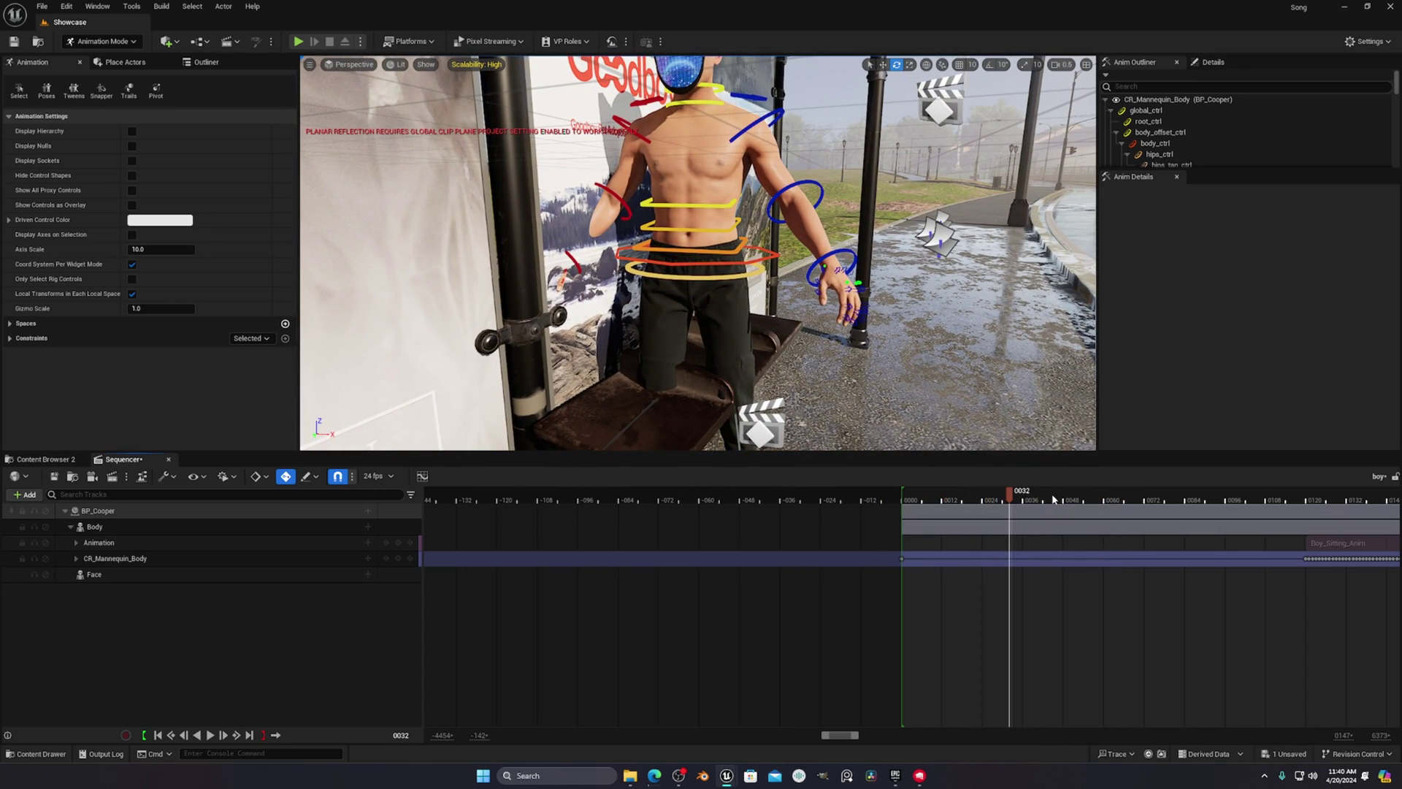
left_click(1054, 499)
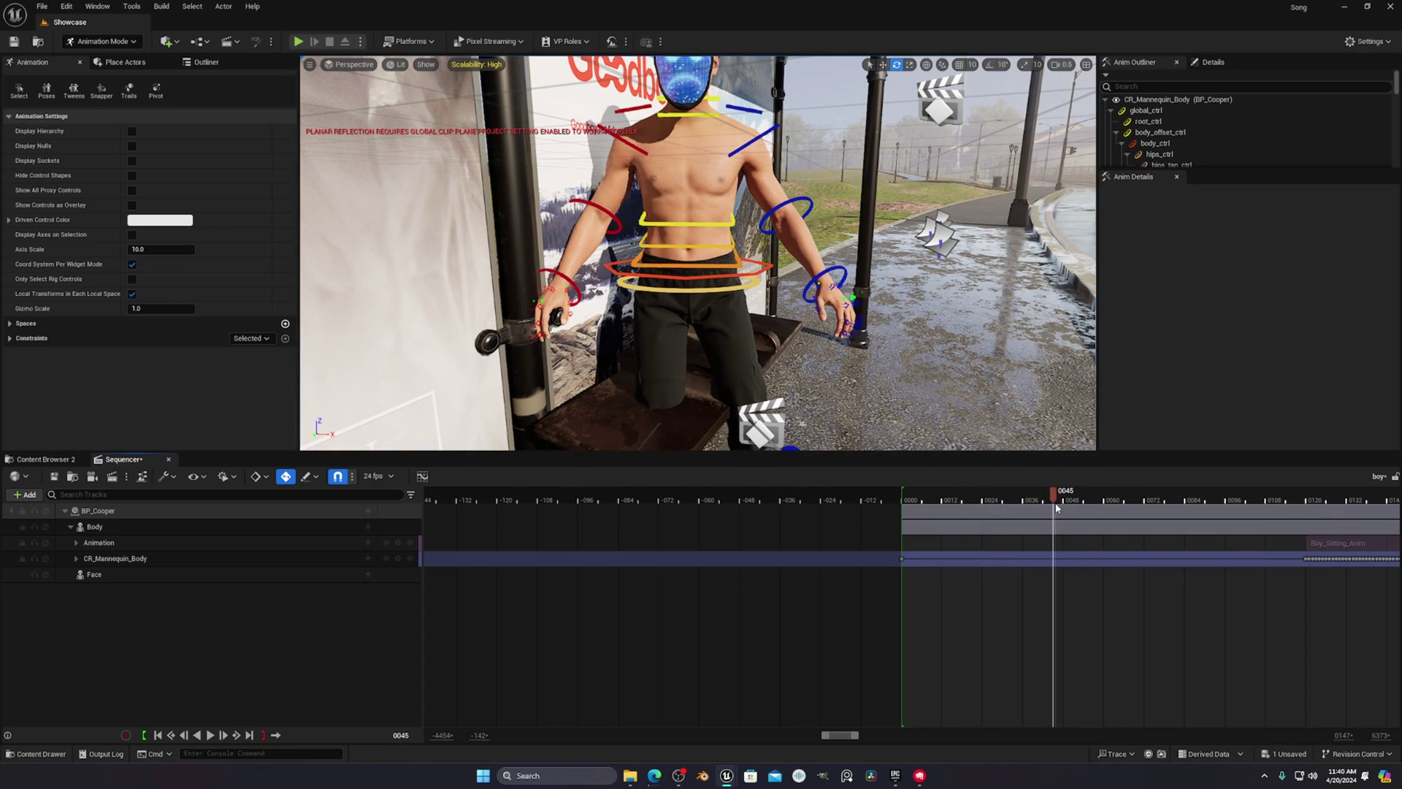
- Copy the CR_Mannequin_Body key at frame 0 to frame 62 and play the sequence from the start to check the held pose
key("Up")
left_click(901, 561)
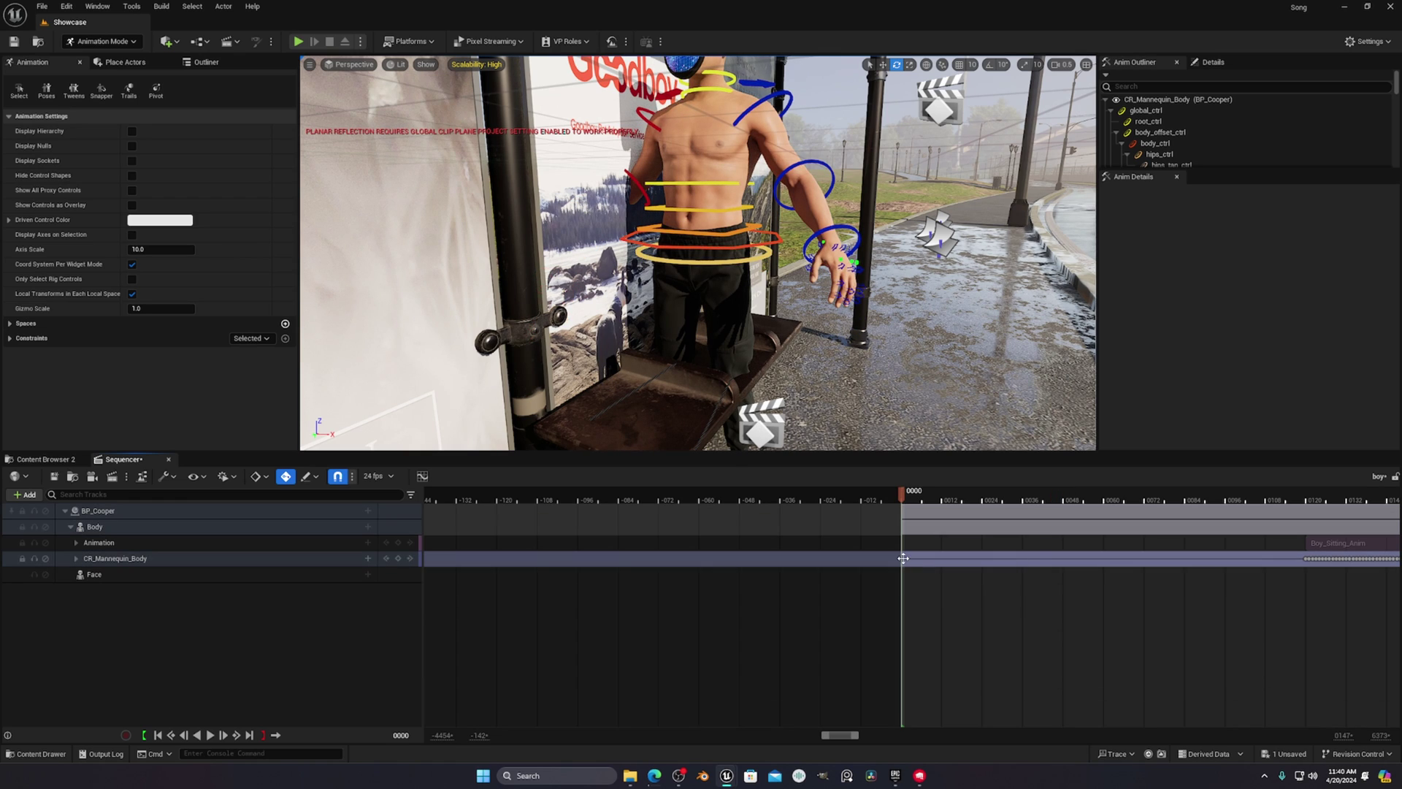
middle_click_drag(1104, 562, 1111, 563)
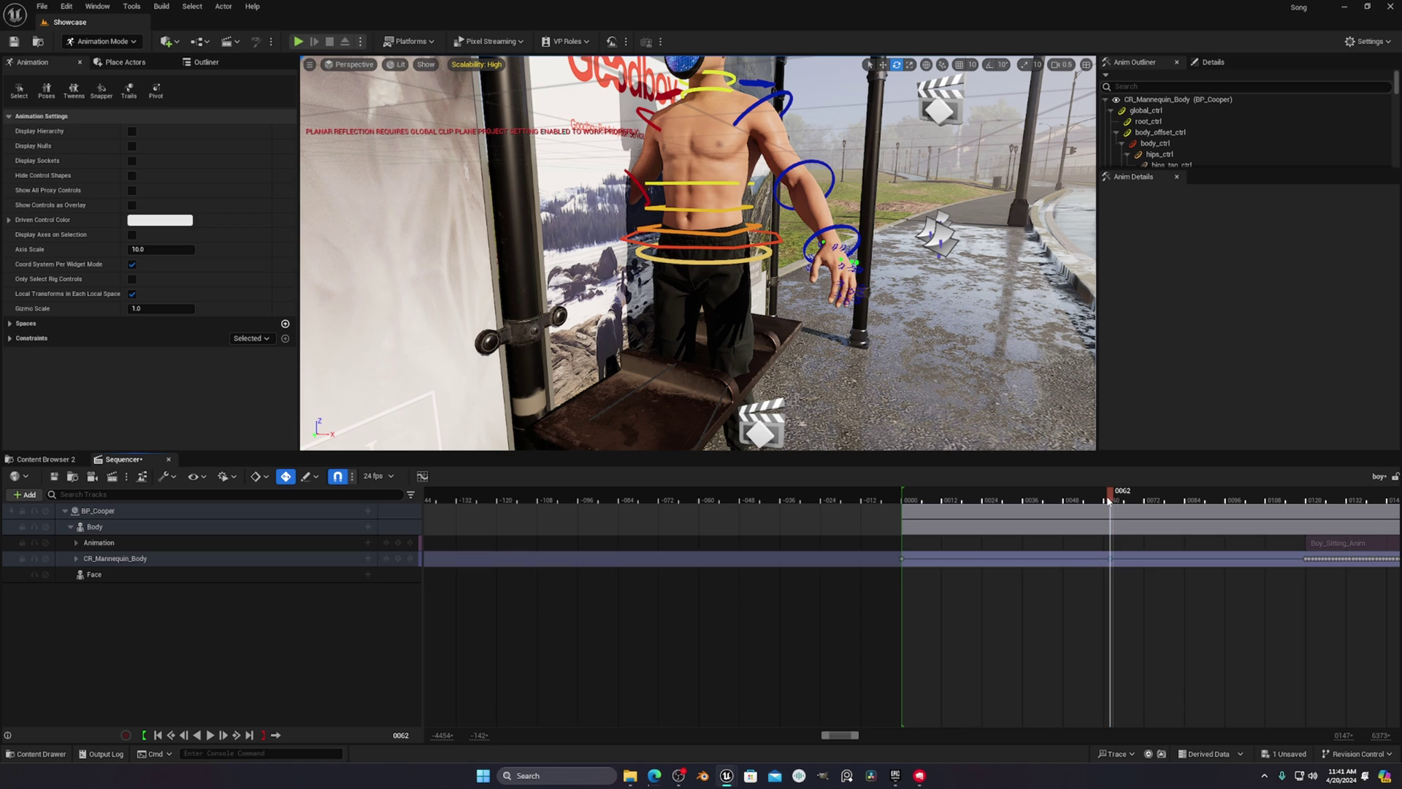
left_click_drag(1107, 498, 1054, 499)
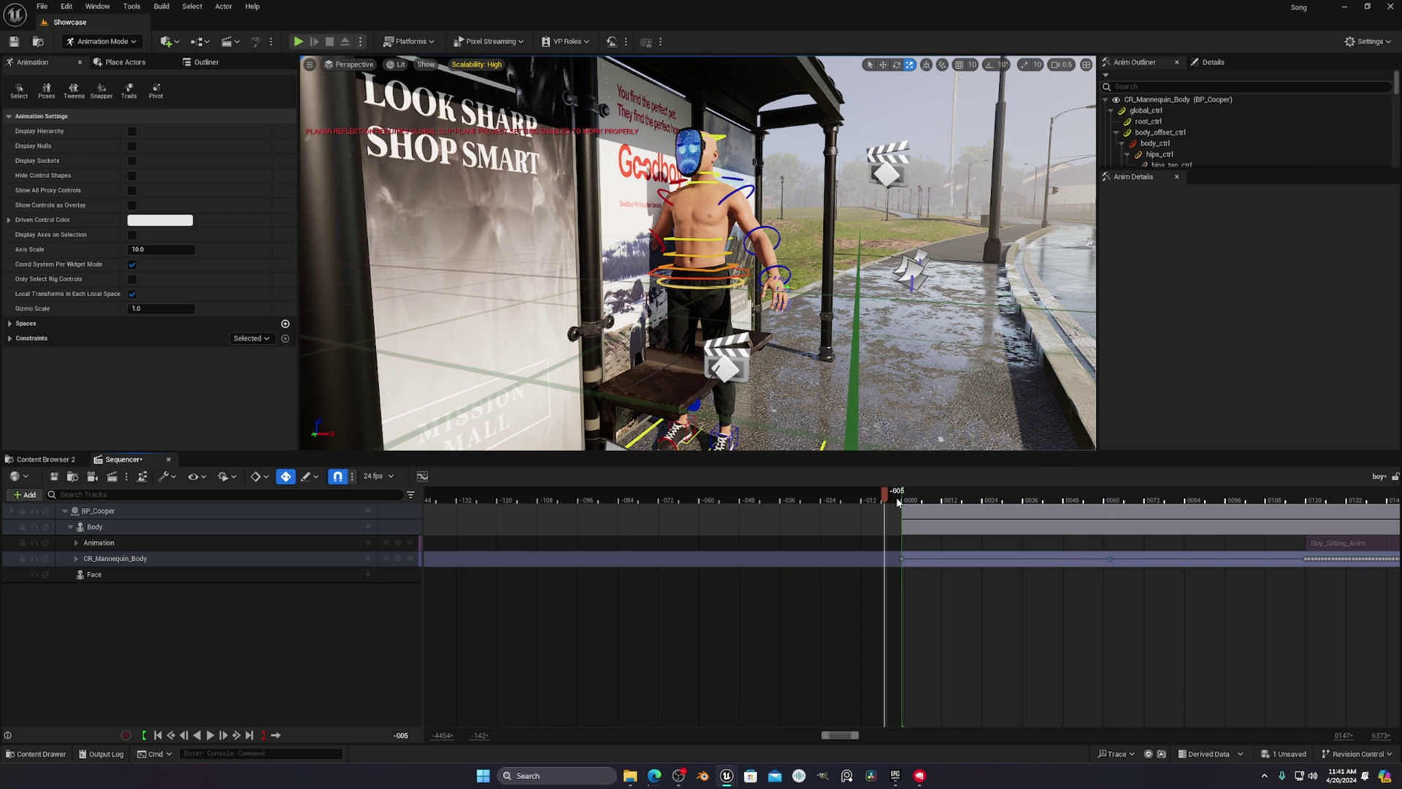
key("space")
key("space")
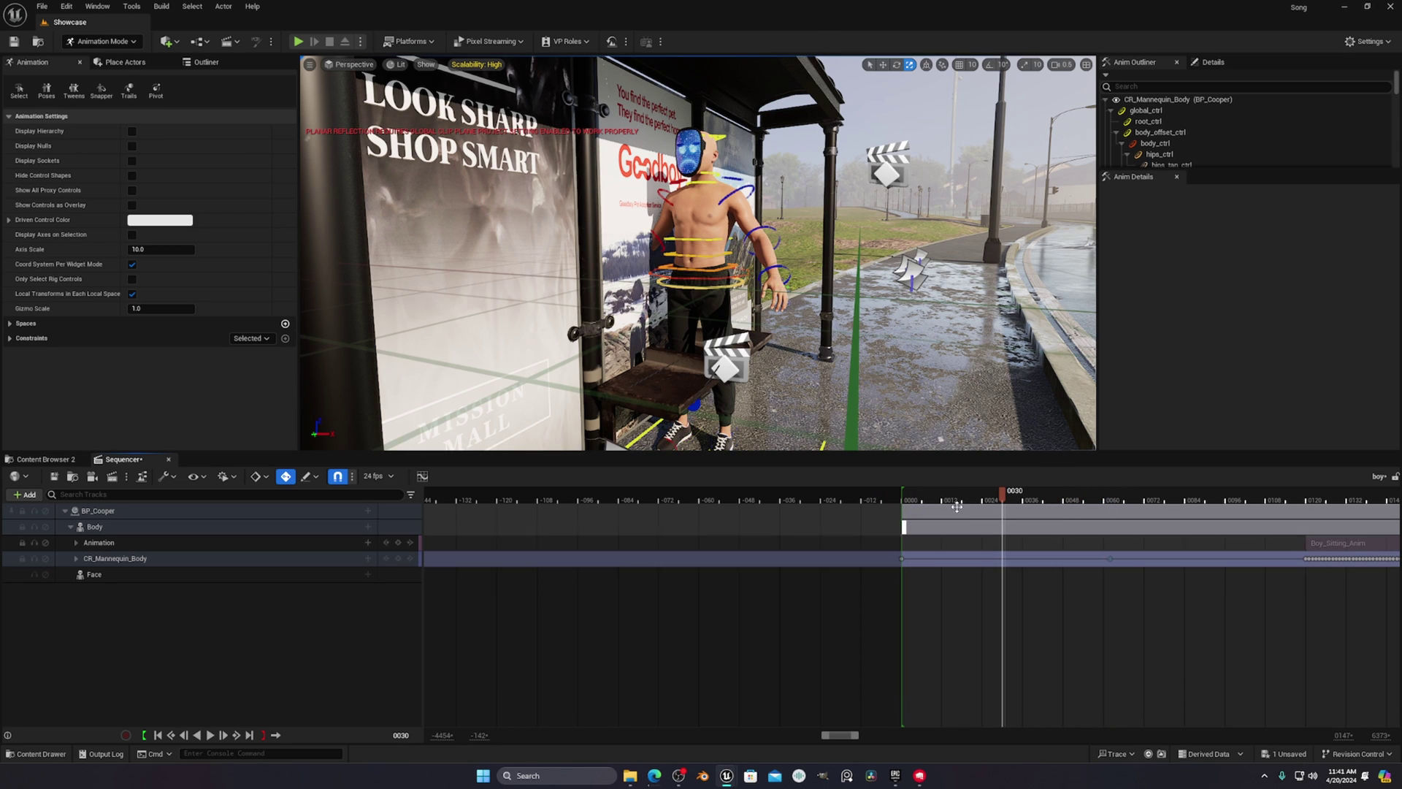
left_click(916, 494)
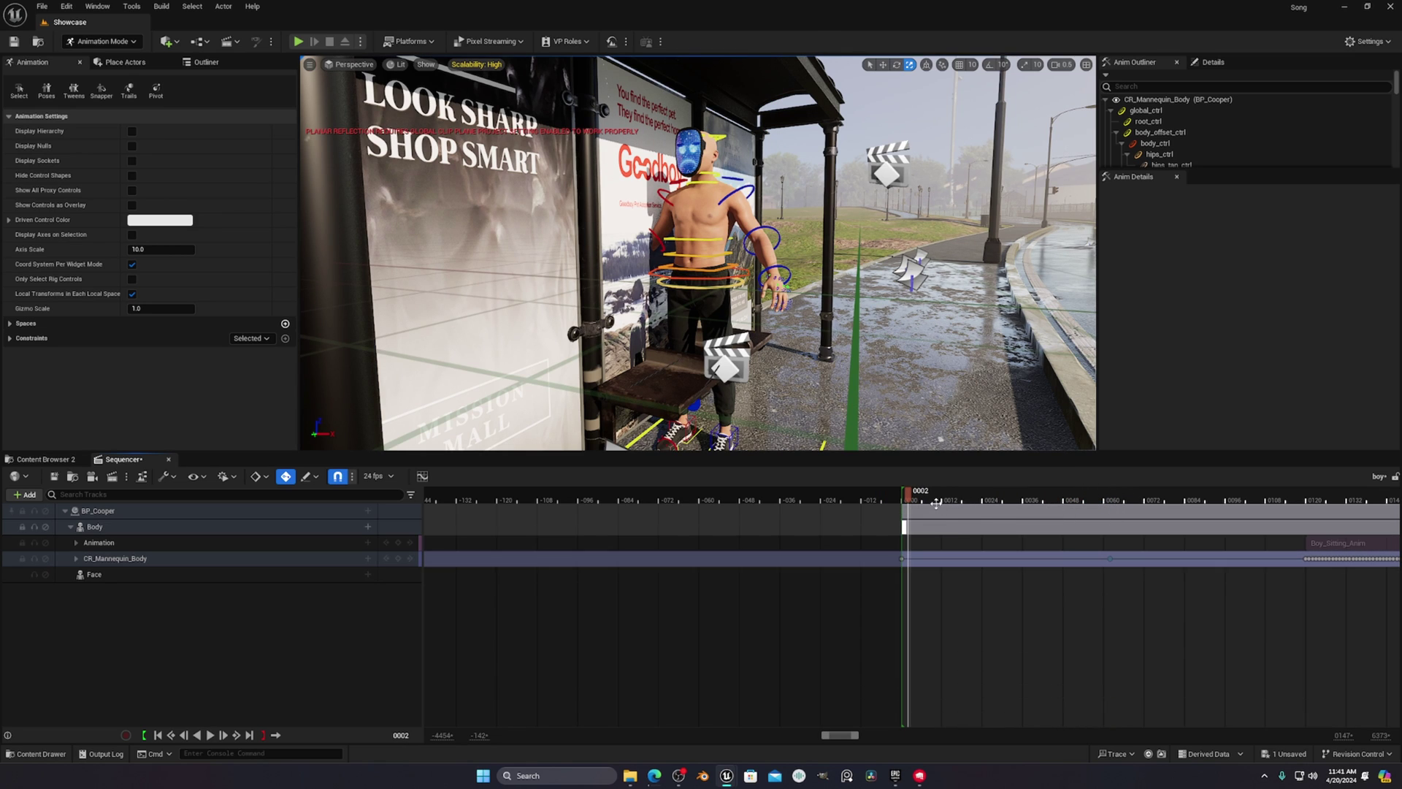
key("space")
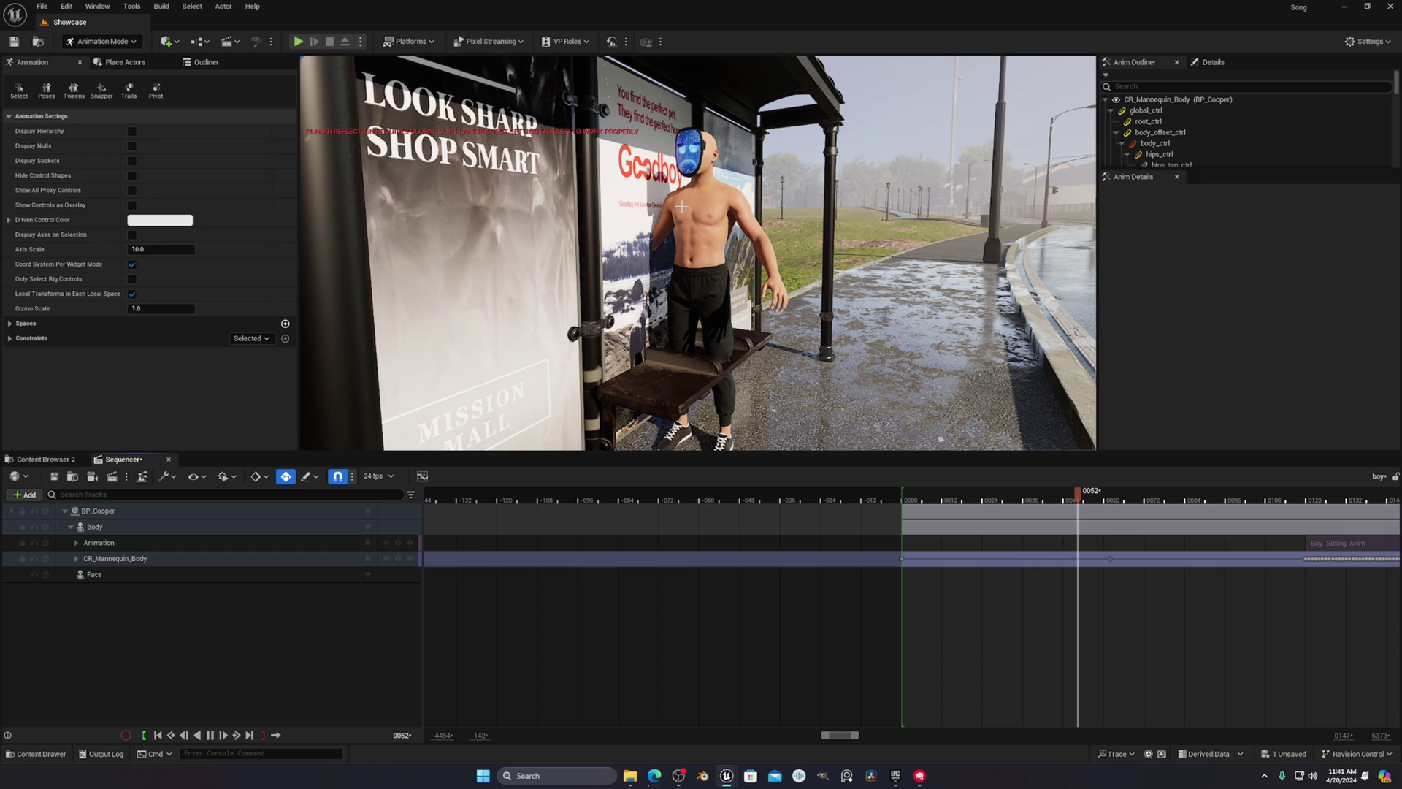
- Play the stretch between frame 0 and frame 120 to review the transition from standing to sitting
key("space")
key("space")
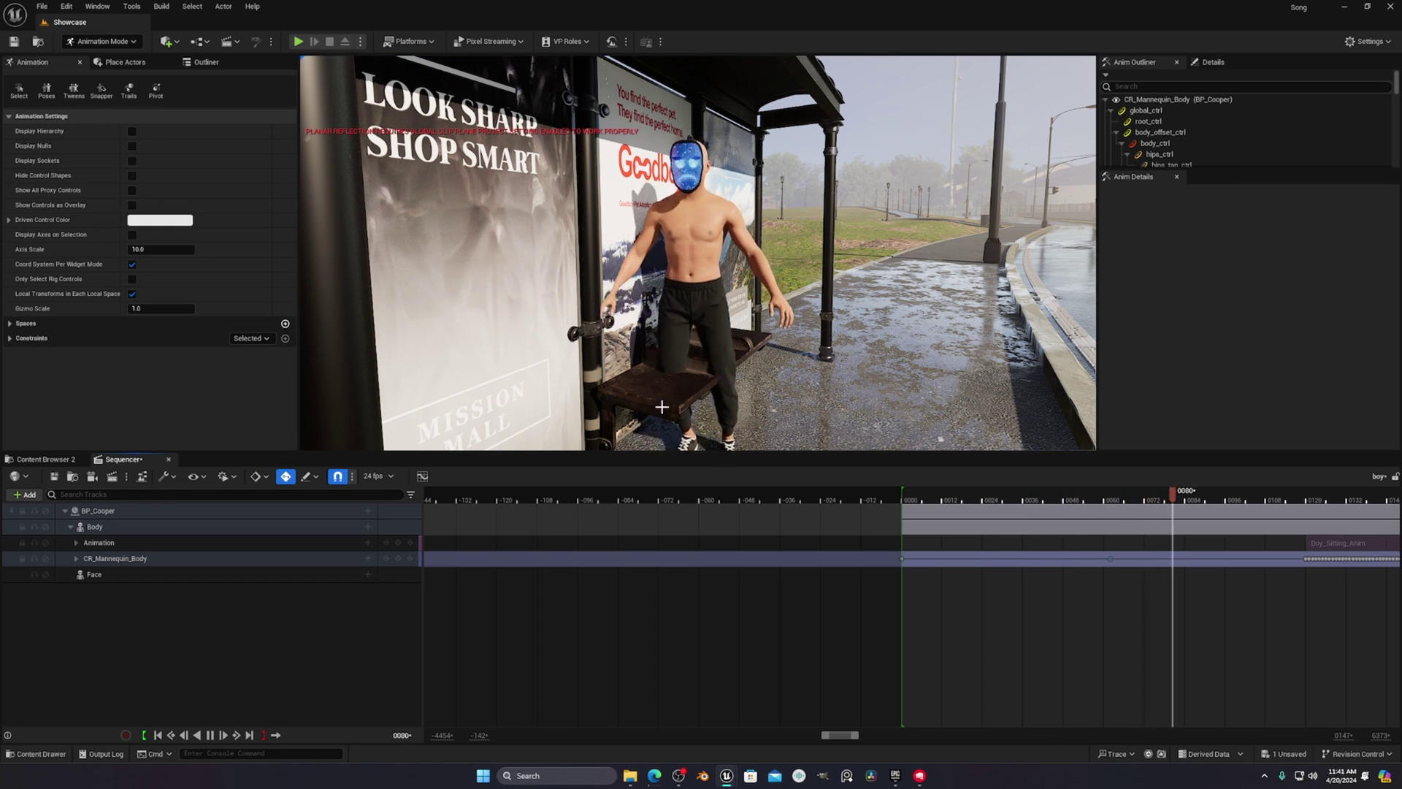
left_click(1302, 505)
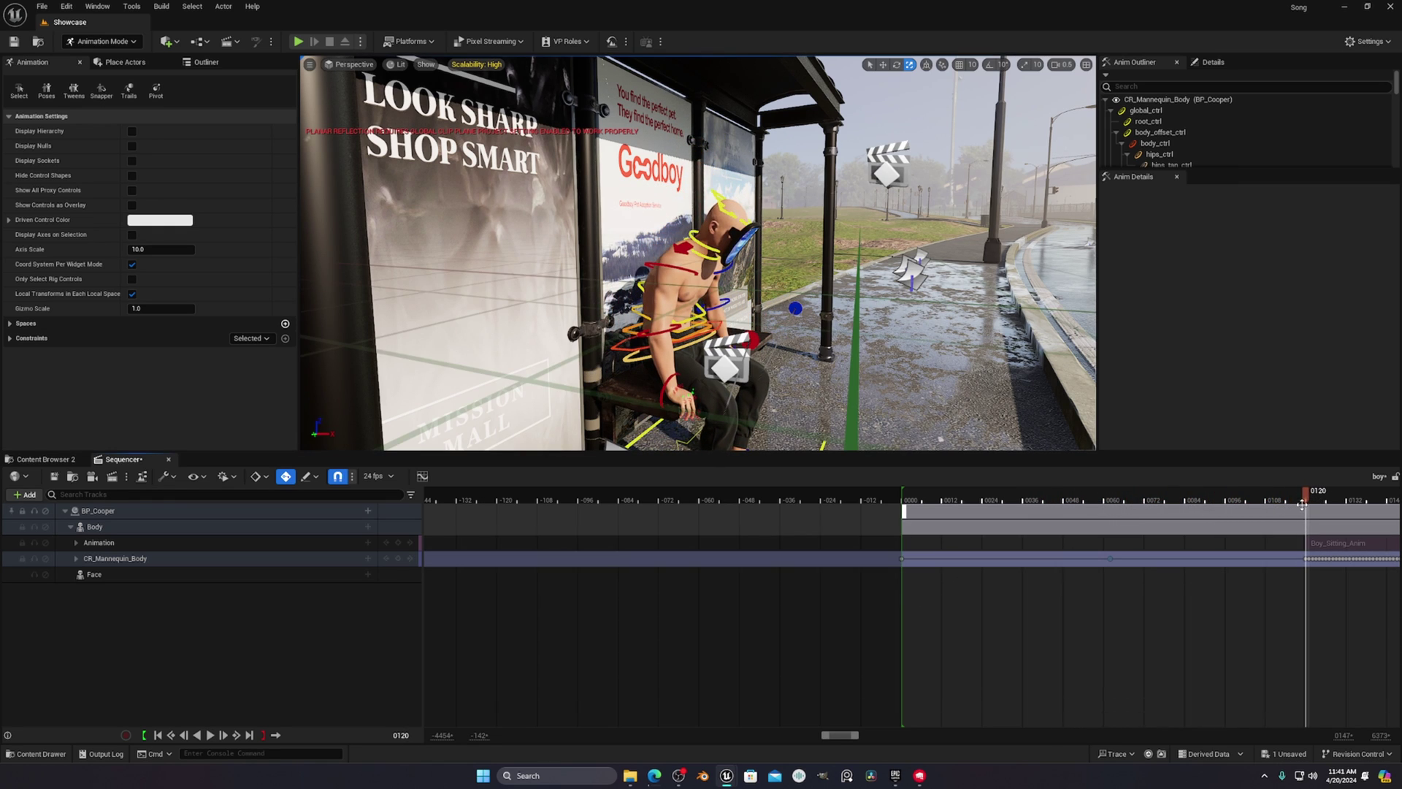
key("space")
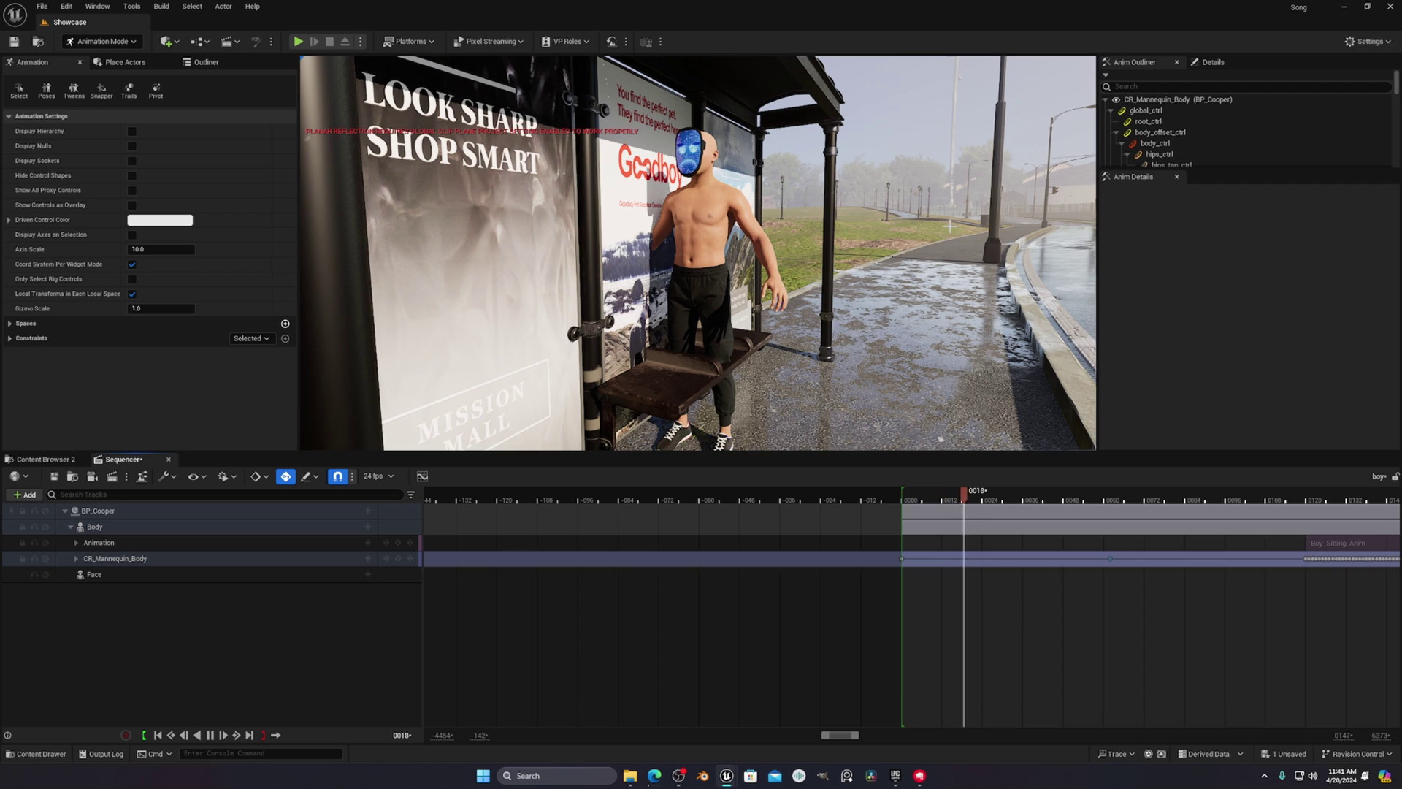
key("space")
scroll(1001, 402, "up", 5)
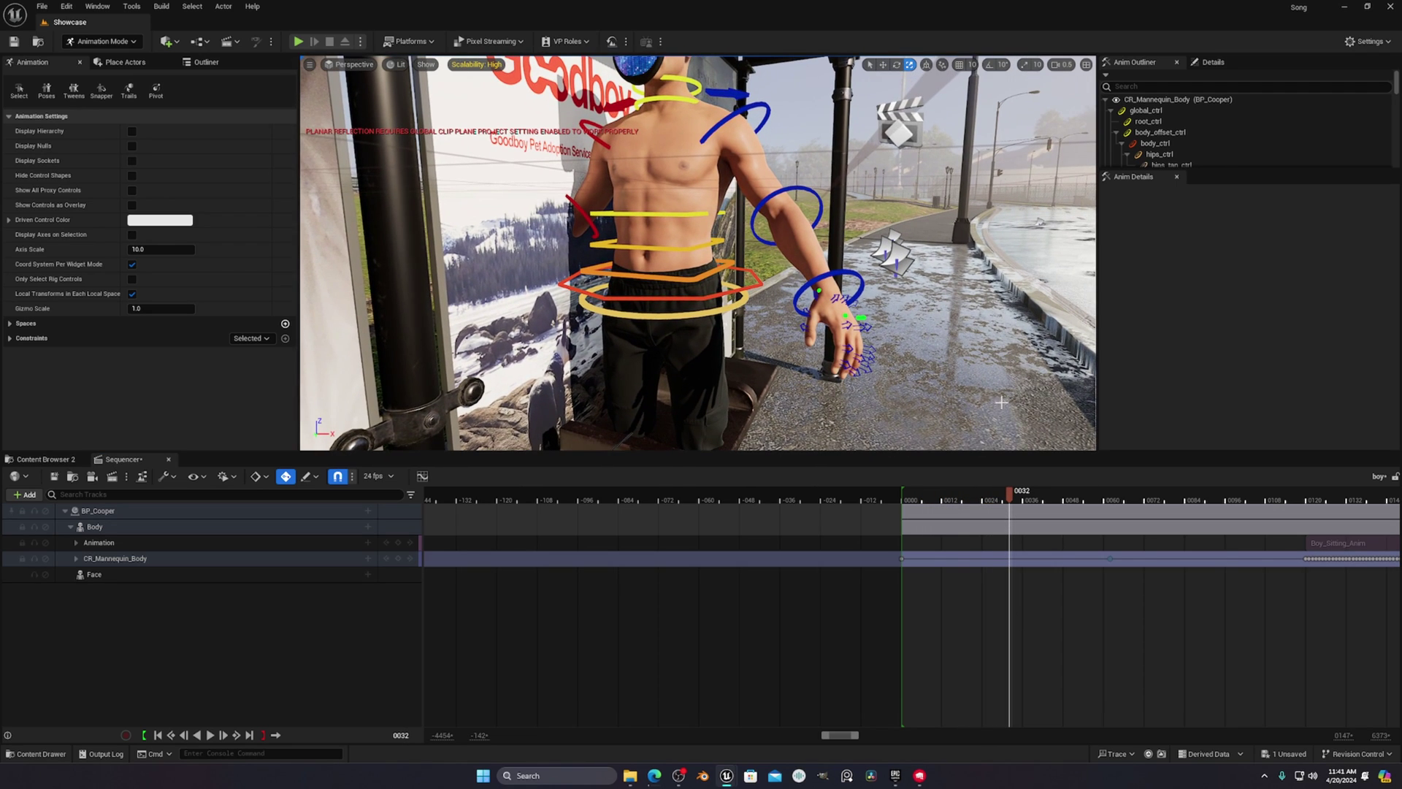
- Move the playback range end to the end of the Boy_Sitting_Anim section, around frame 419, and play the sequence
scroll(1144, 648, "down", 8, "ctrl")
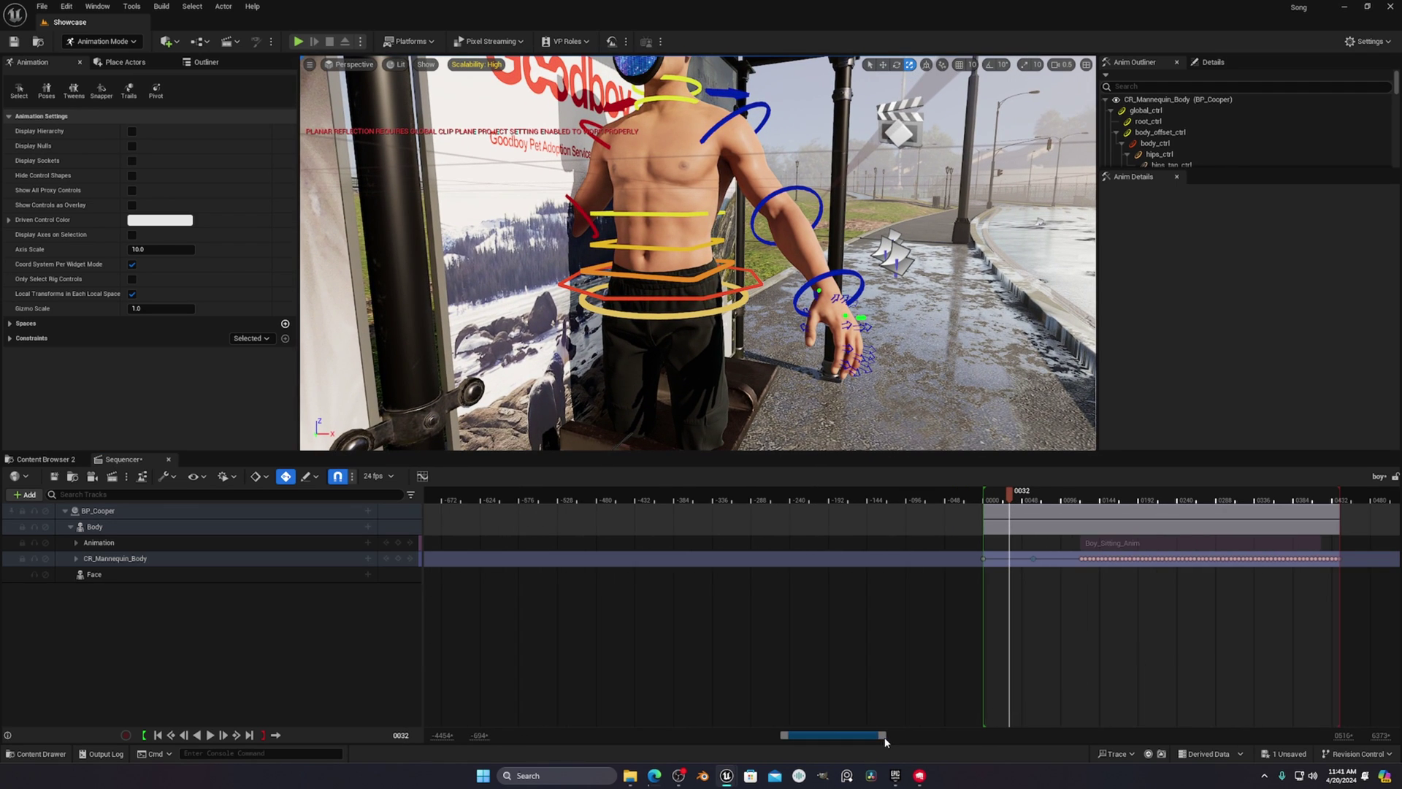
left_click_drag(885, 737, 932, 739)
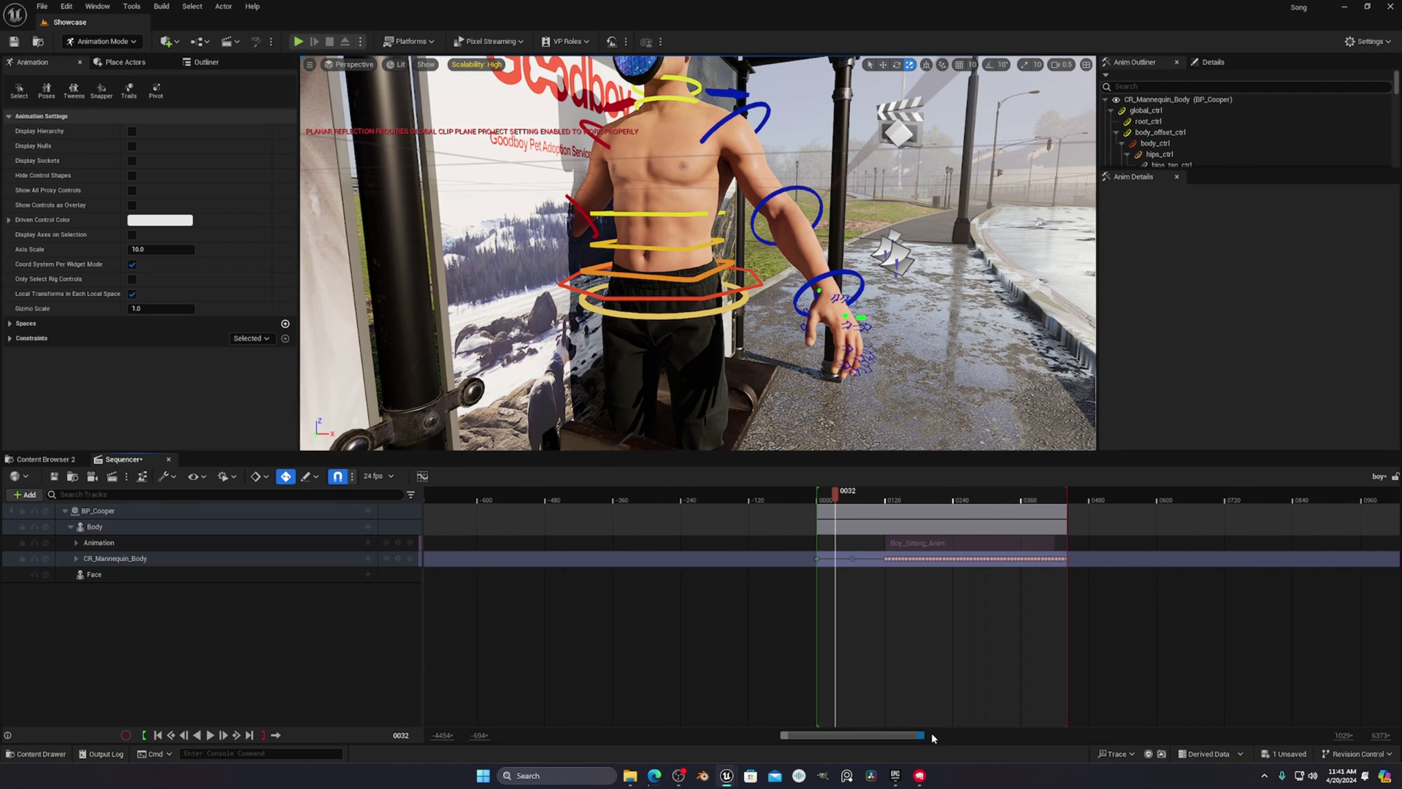
left_click(1057, 496)
scroll(1121, 605, "up", 6, "ctrl")
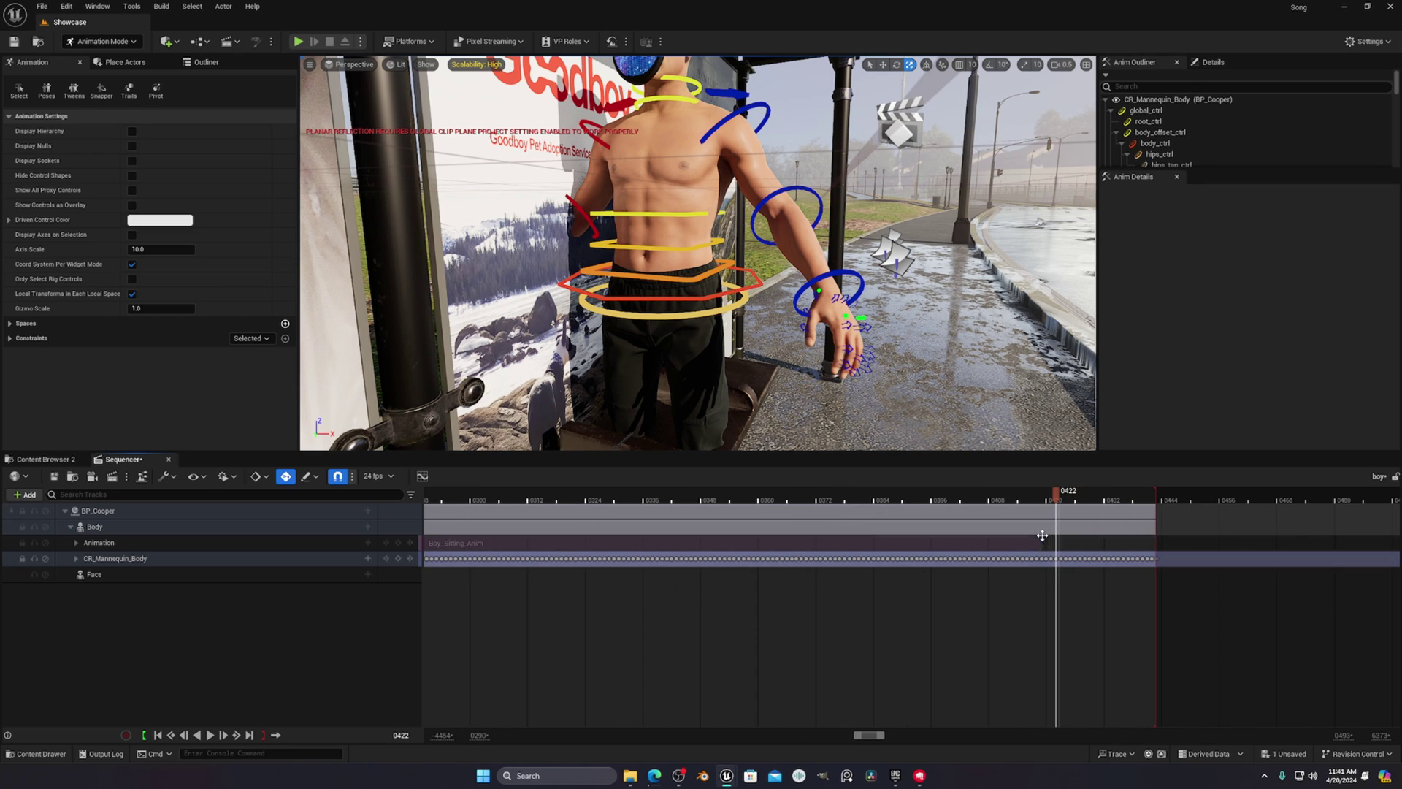
left_click_drag(1156, 495, 901, 504)
scroll(1067, 539, "up", 5, "ctrl")
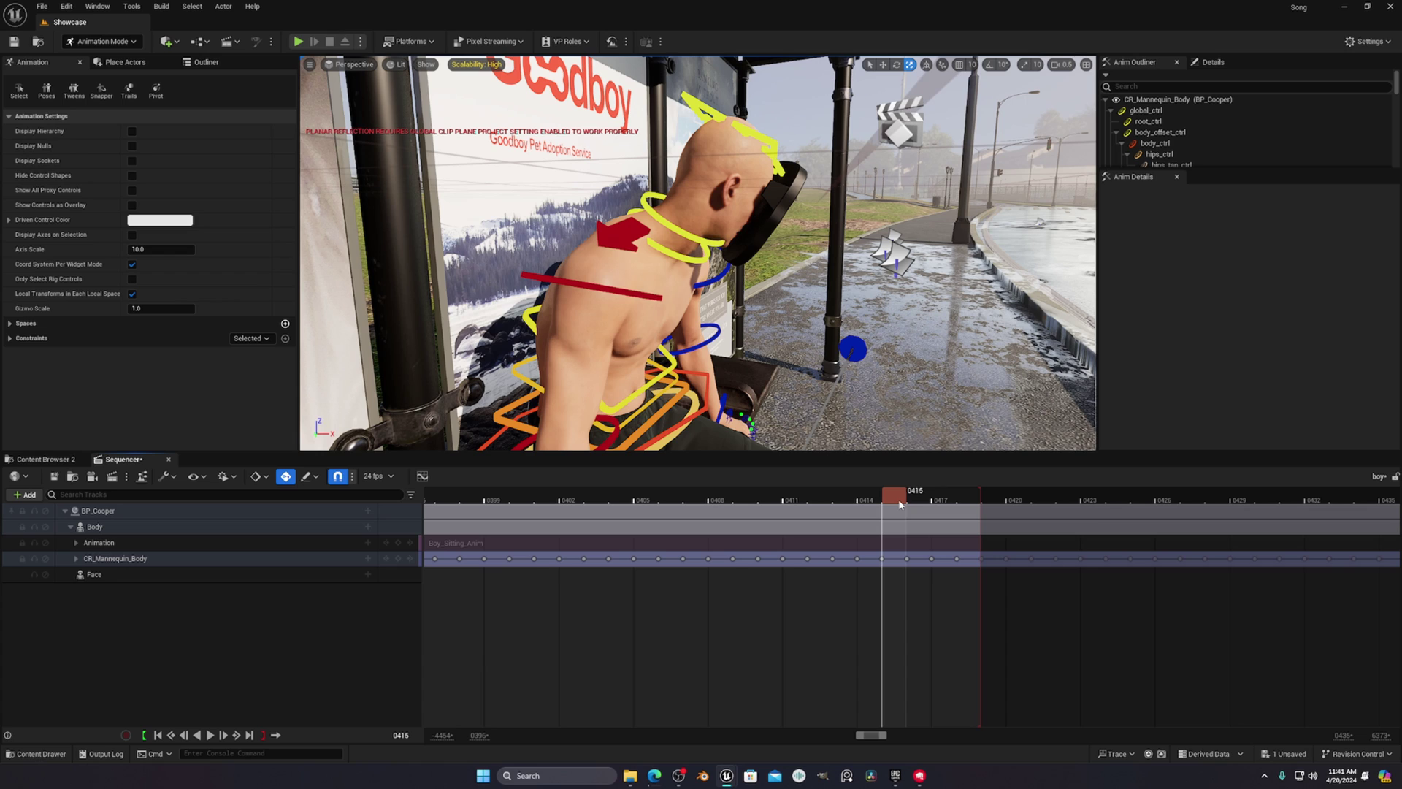
scroll(892, 594, "down", 10, "ctrl")
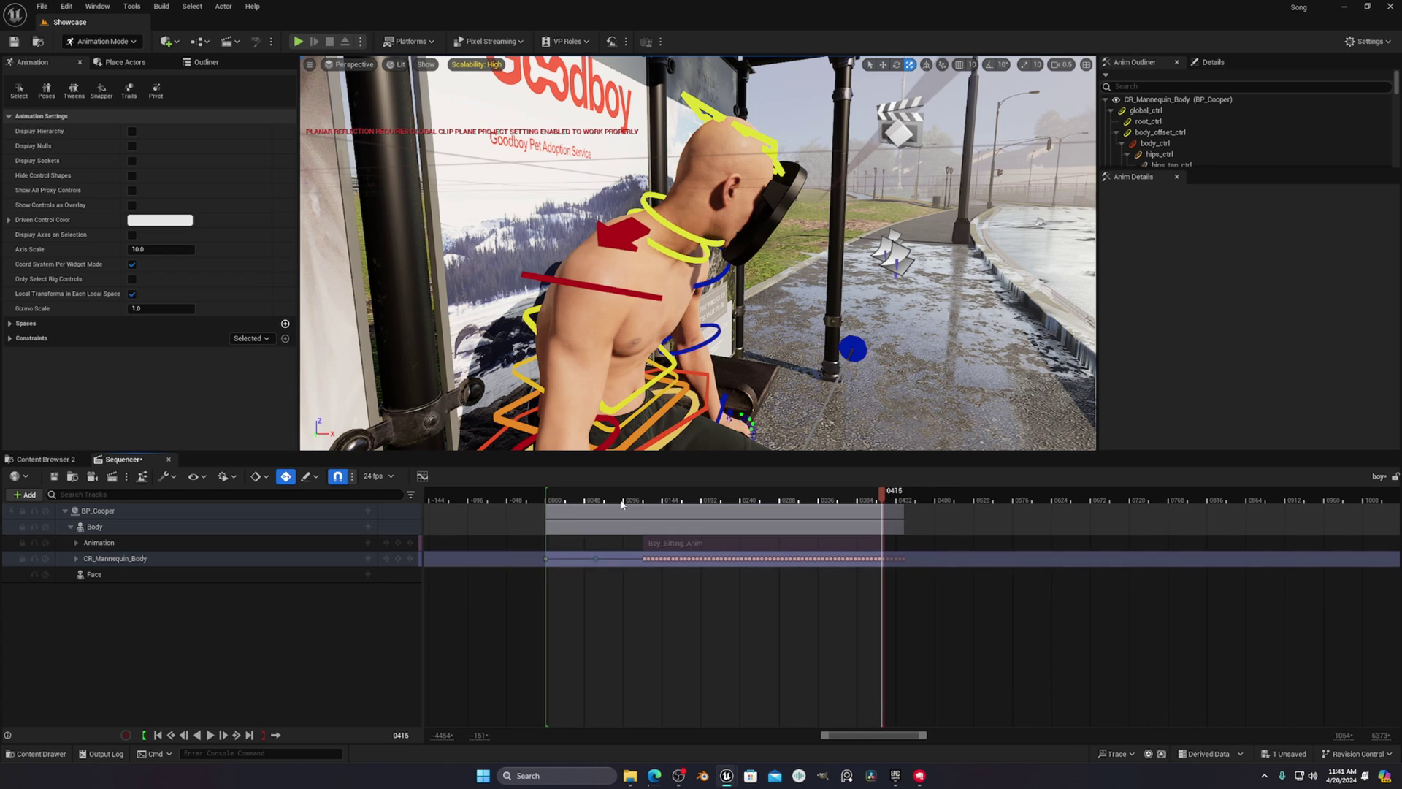
key("space")
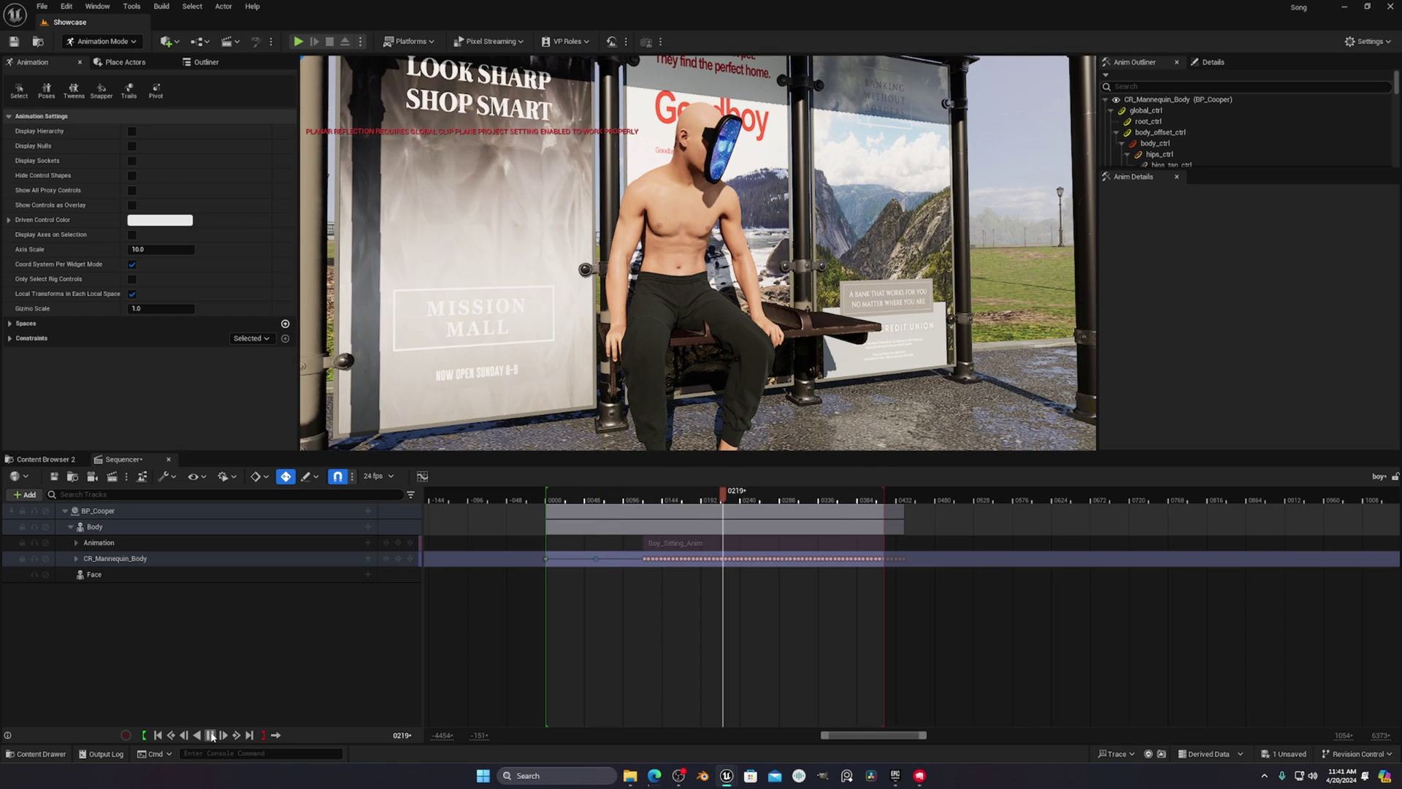
key("space")
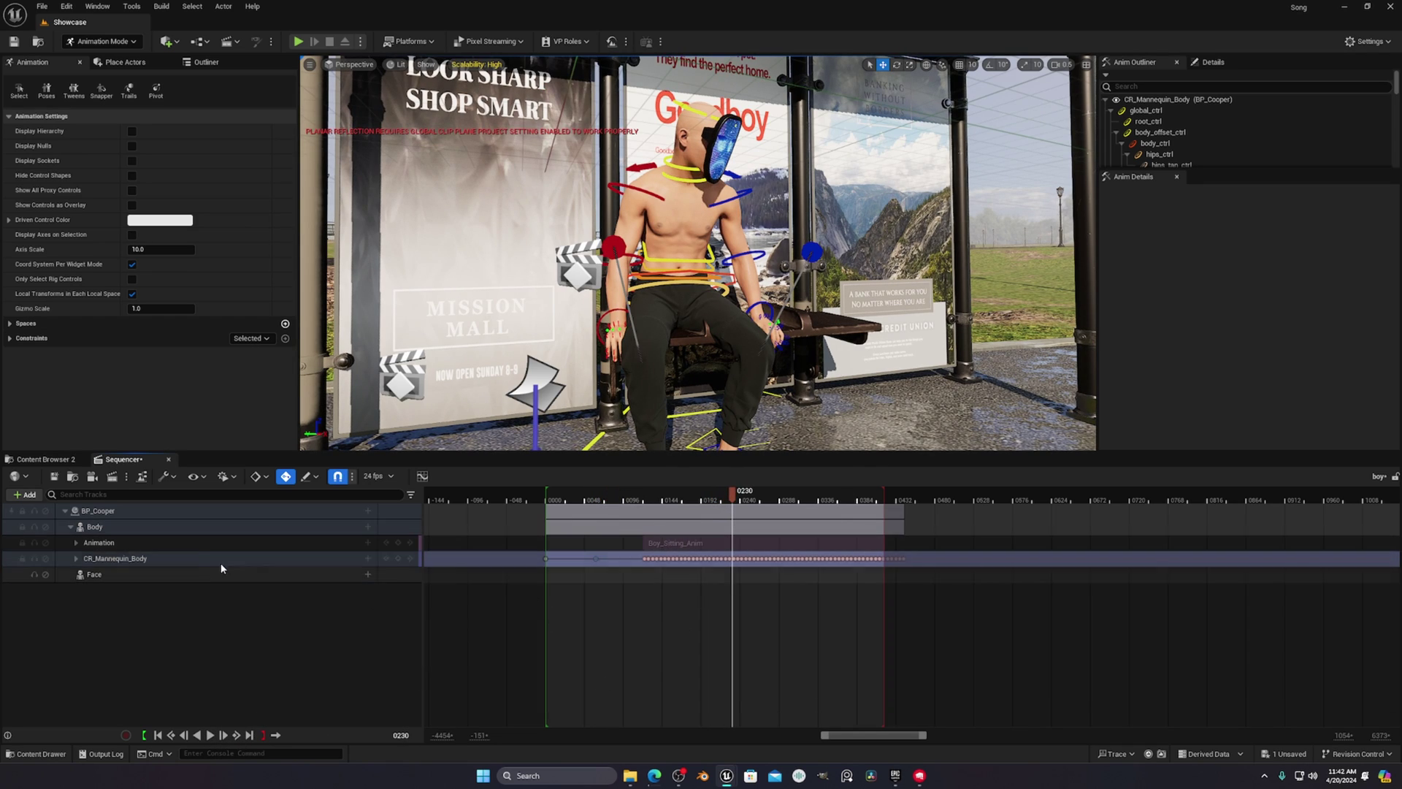
- Bake the Body track to an animation sequence named metahuman_base_skel_Sequence in Animation/Bus_Stop/Bake, keeping the default export options
left_click(107, 530)
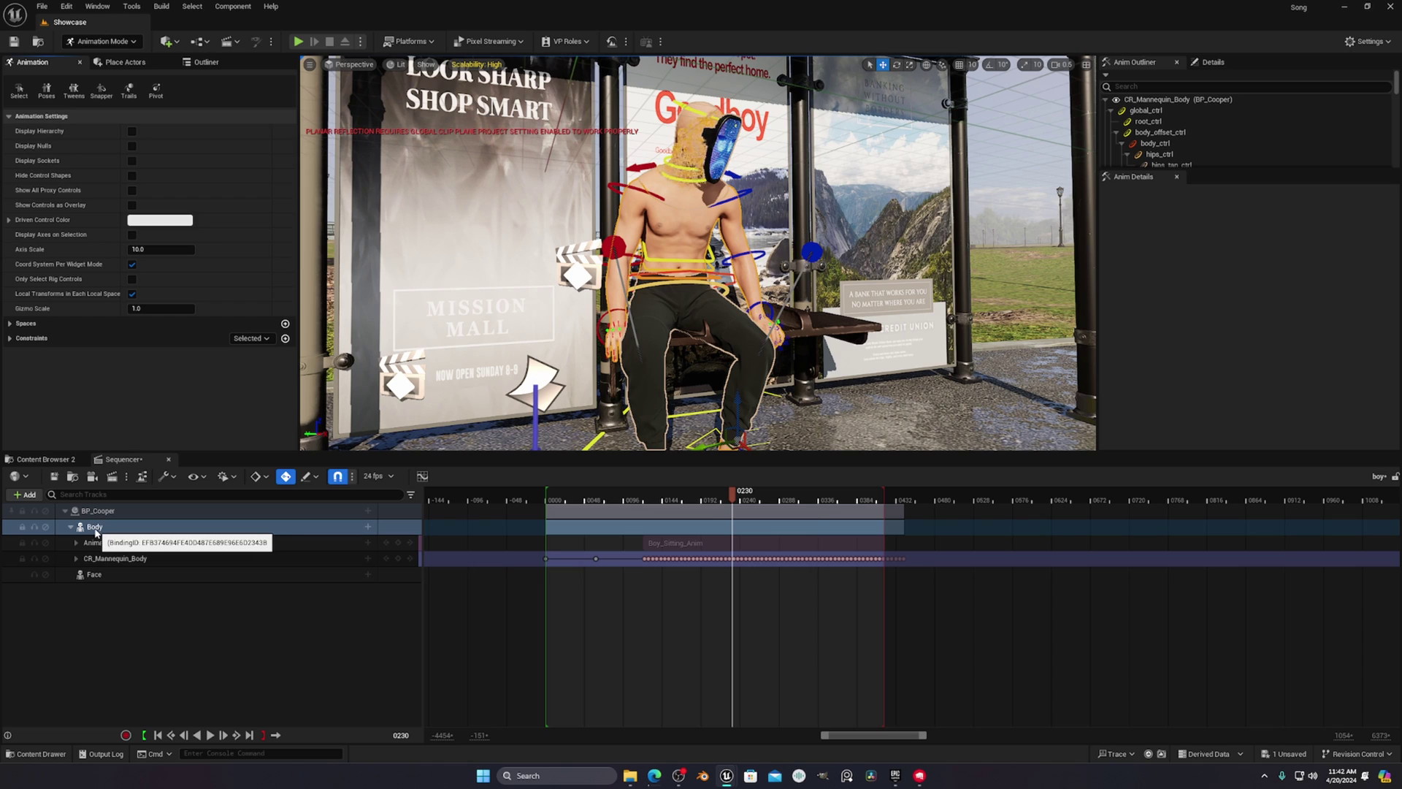
right_click(96, 531)
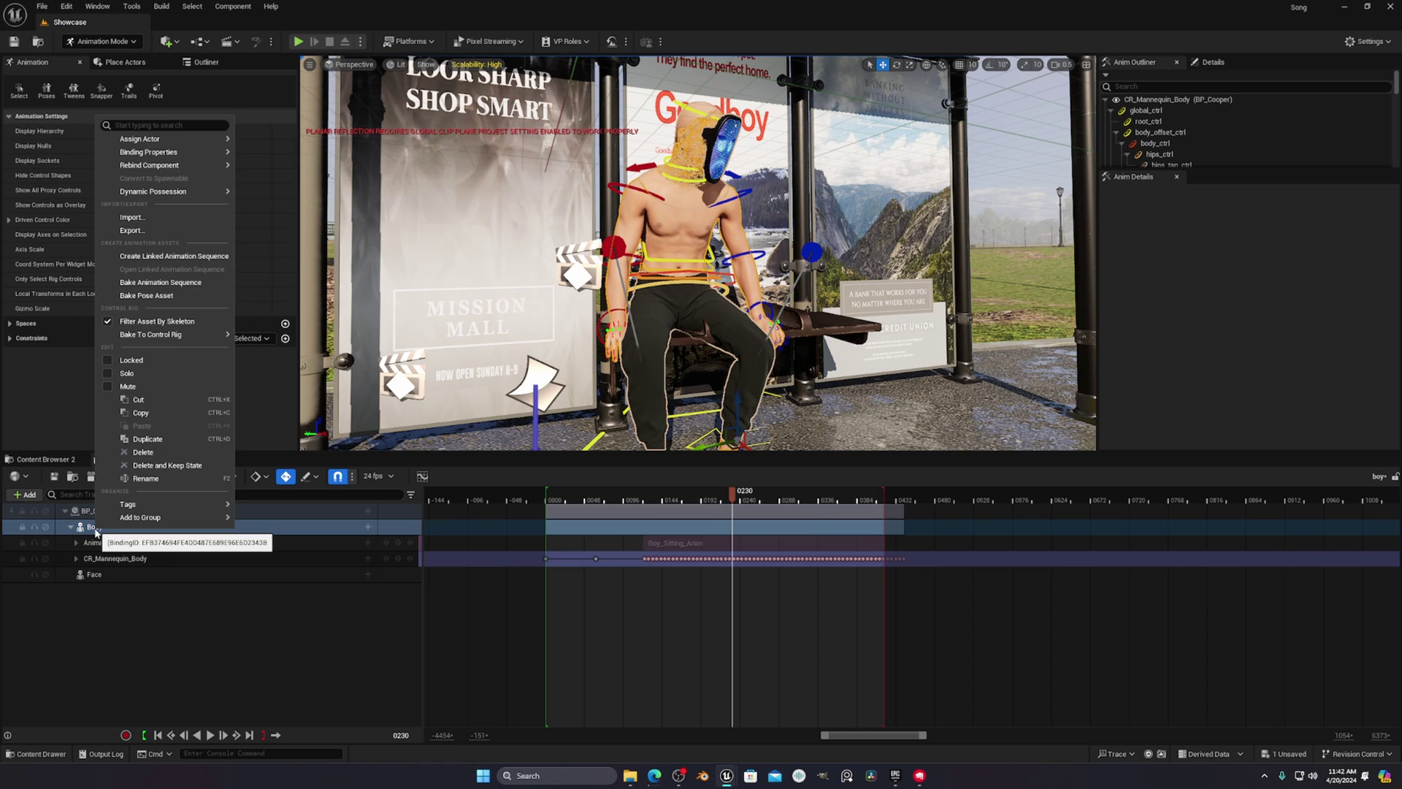
left_click(182, 284)
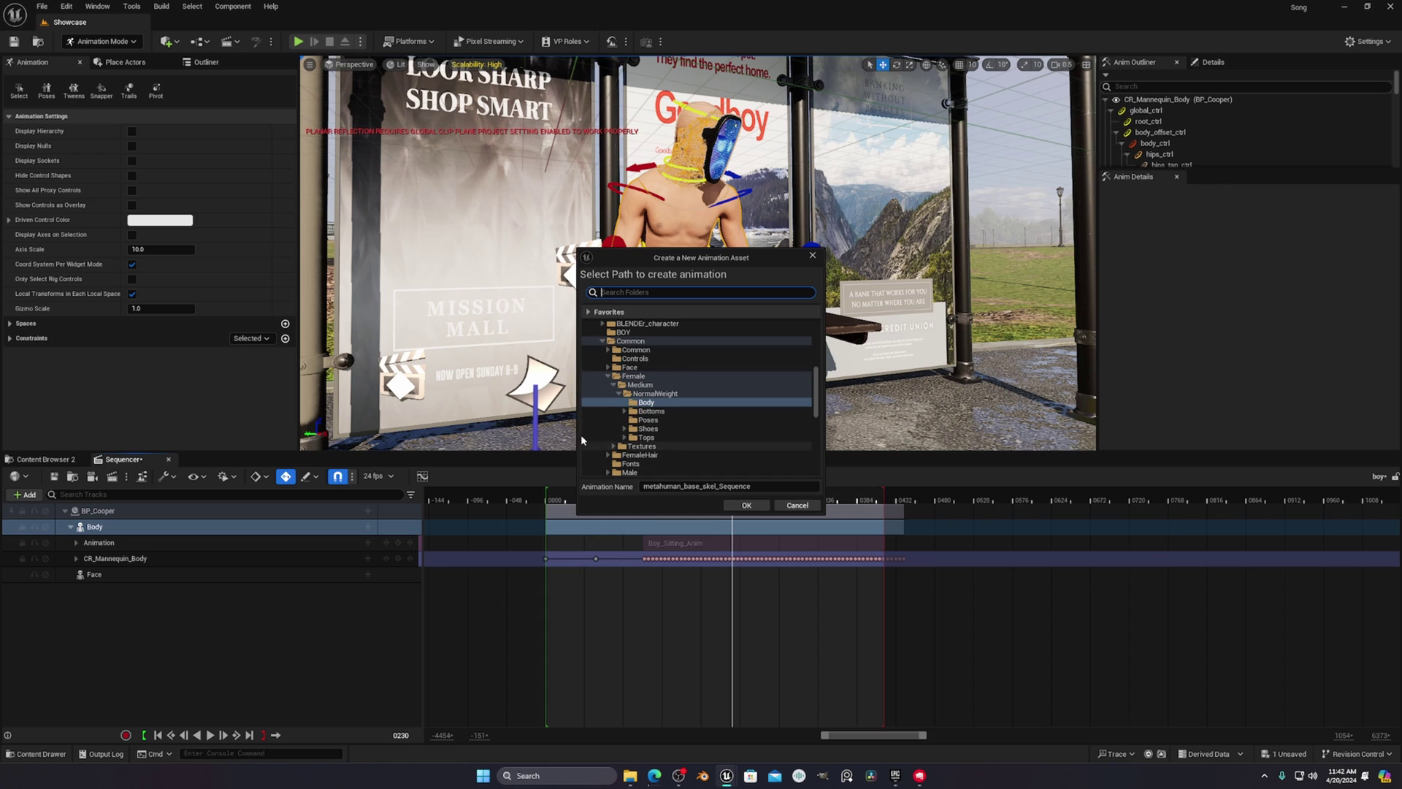
scroll(622, 355, "up", 10)
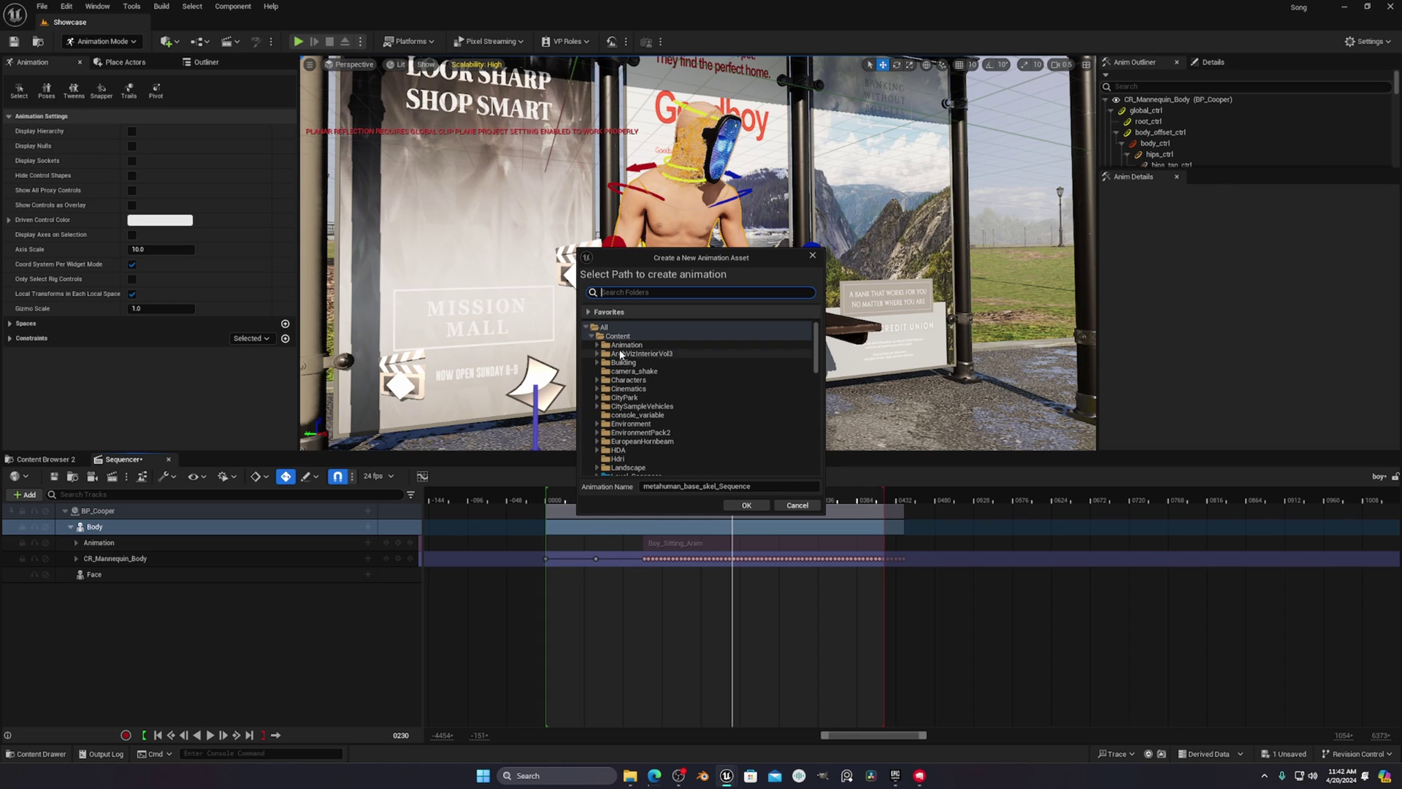
left_click(620, 355)
left_click(746, 504)
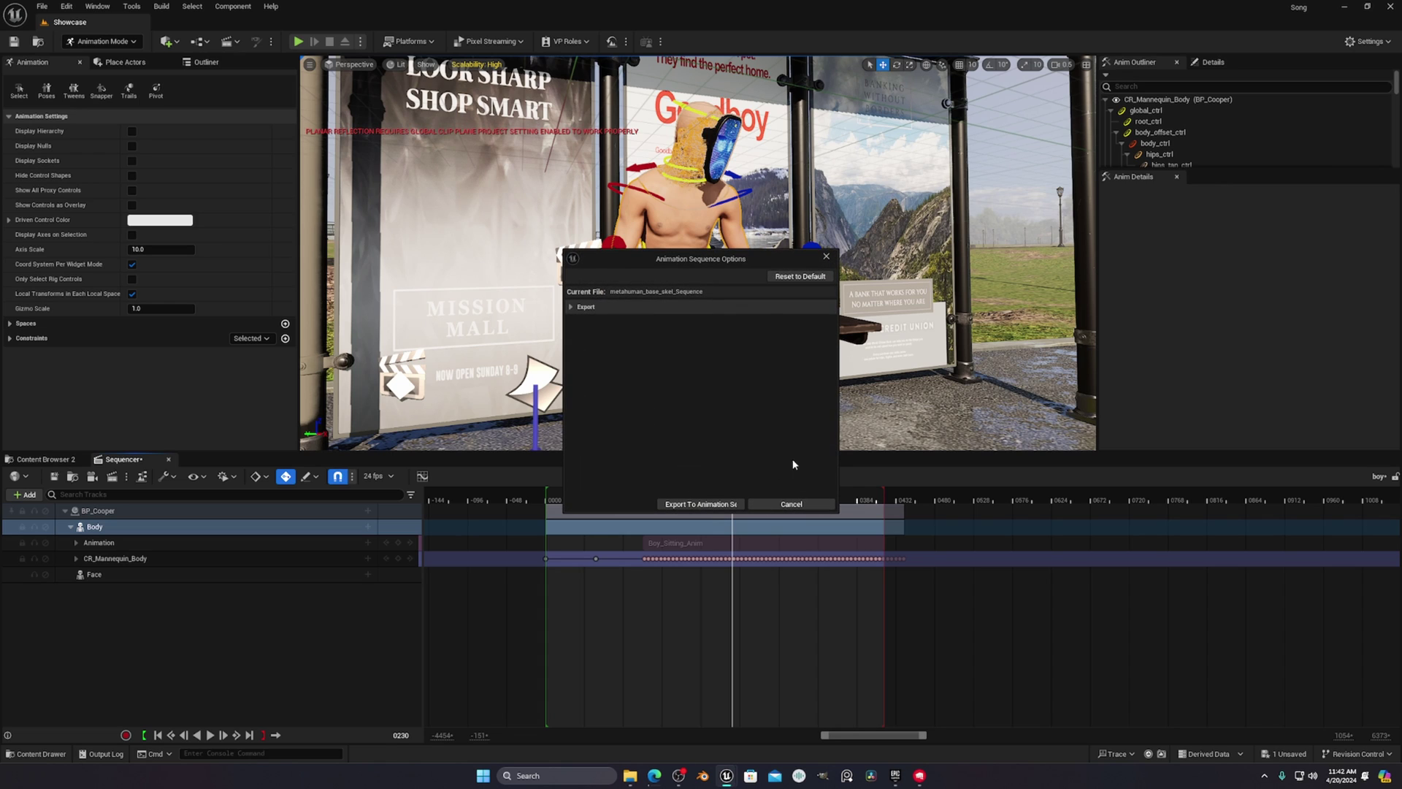
left_click(584, 309)
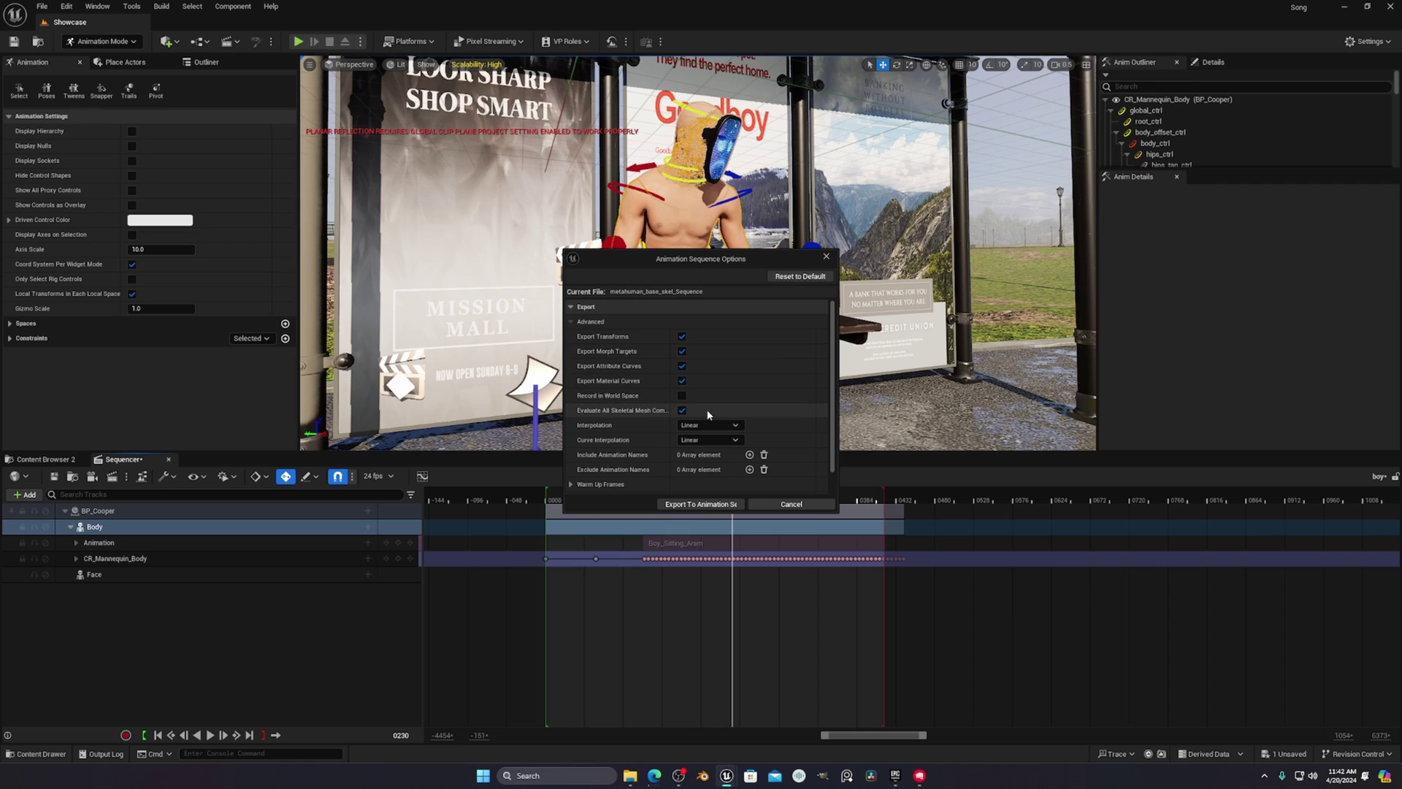
left_click(693, 506)
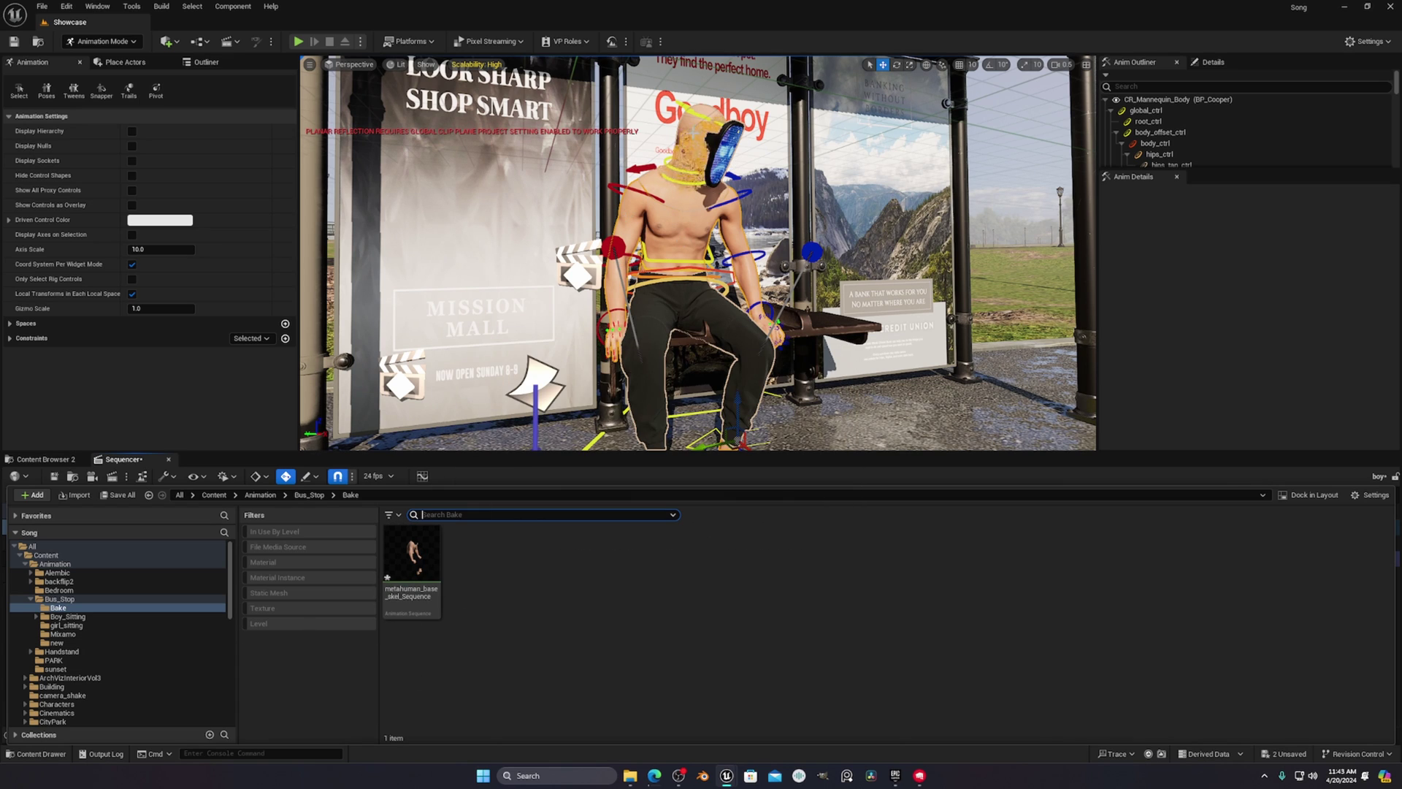
- Duplicate metahuman_base_skel_Sequence in the Bake folder and name the copy face
scroll(677, 444, "down", 5)
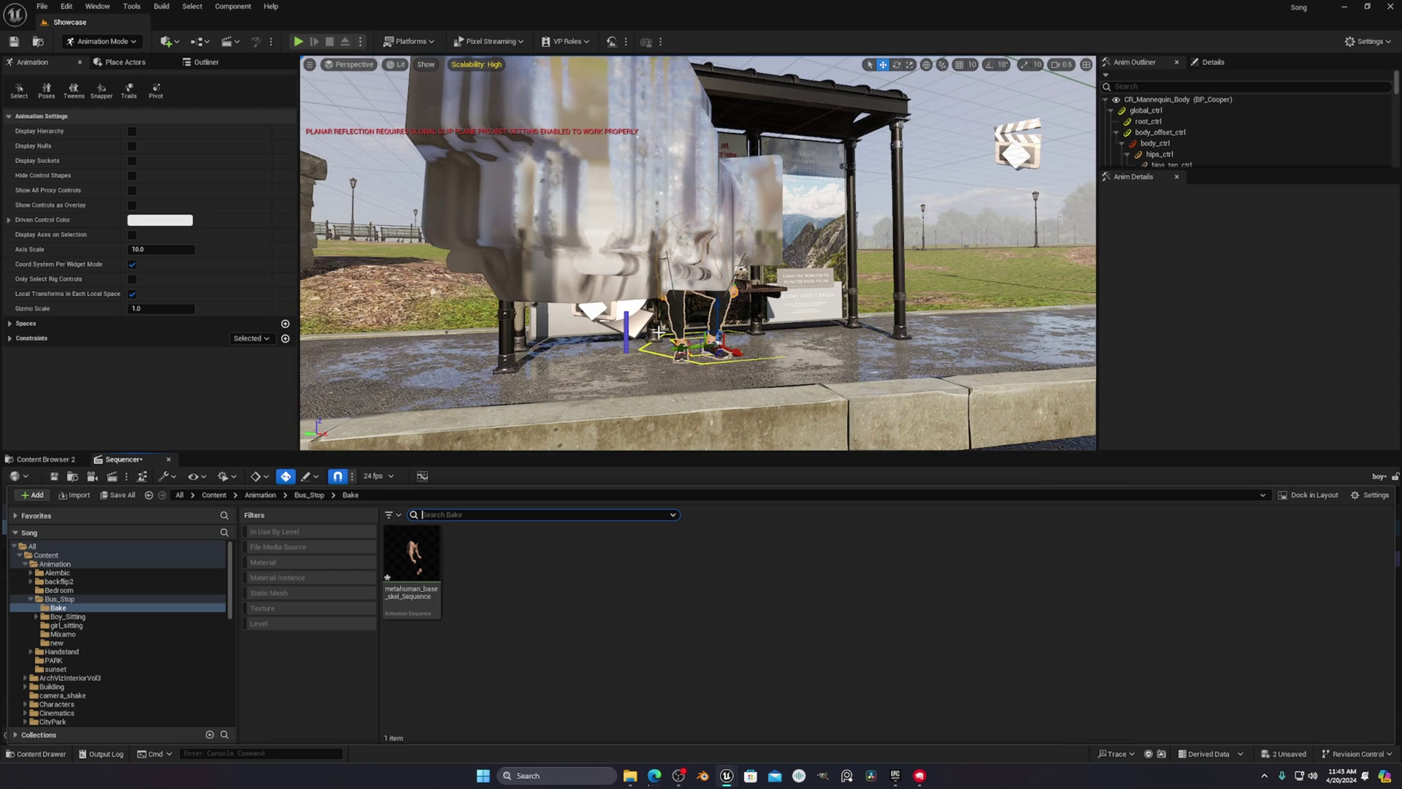
scroll(724, 380, "up", 5)
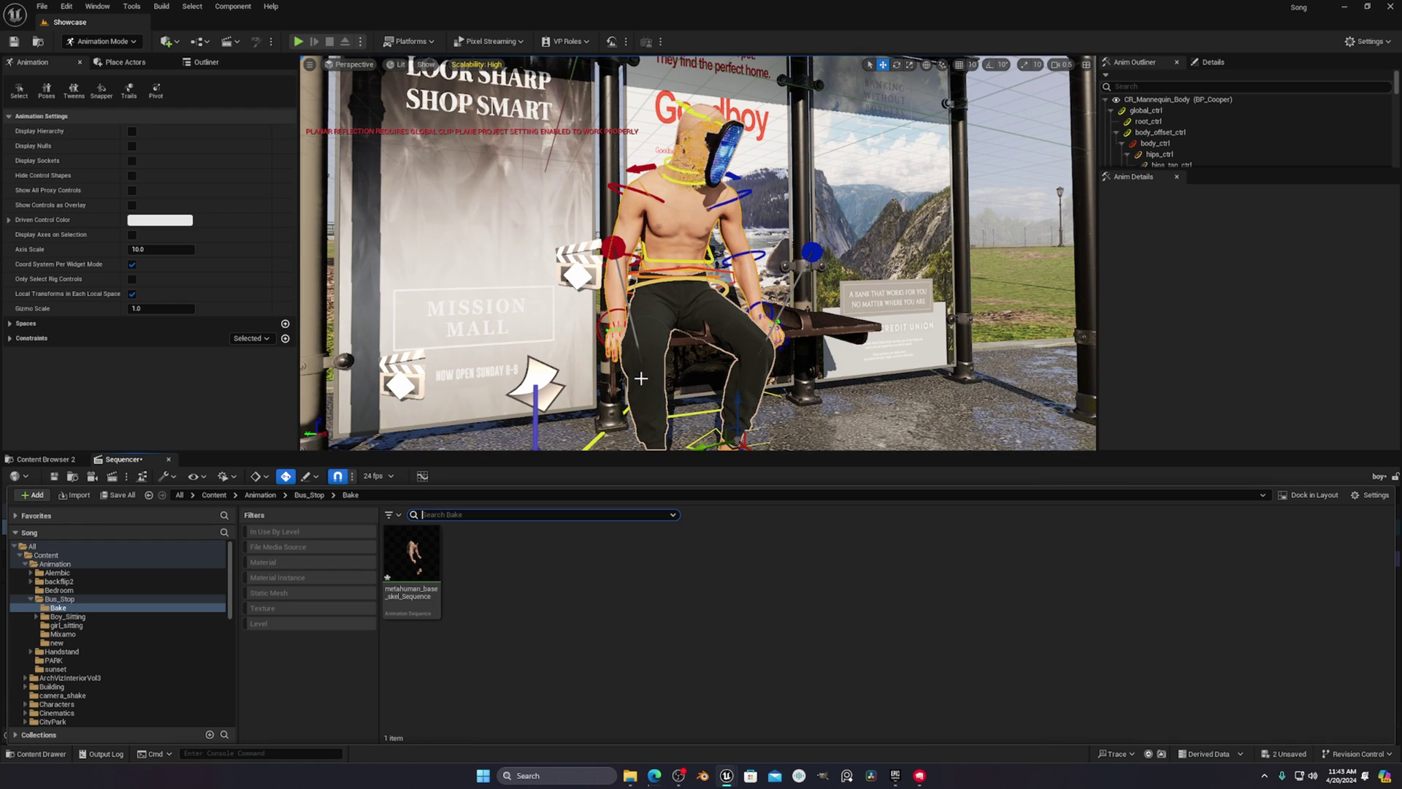
left_click(36, 754)
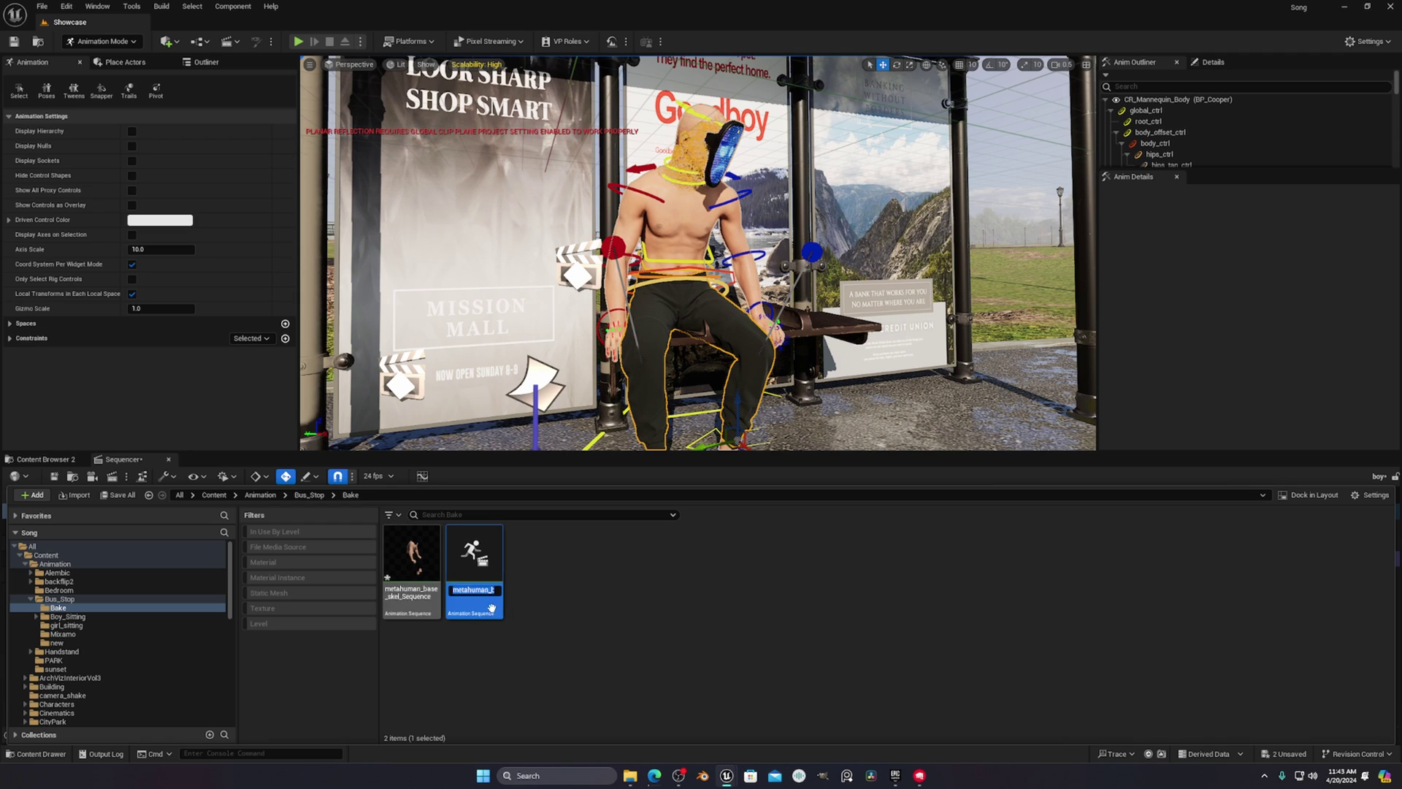
type("e")
key("Return")
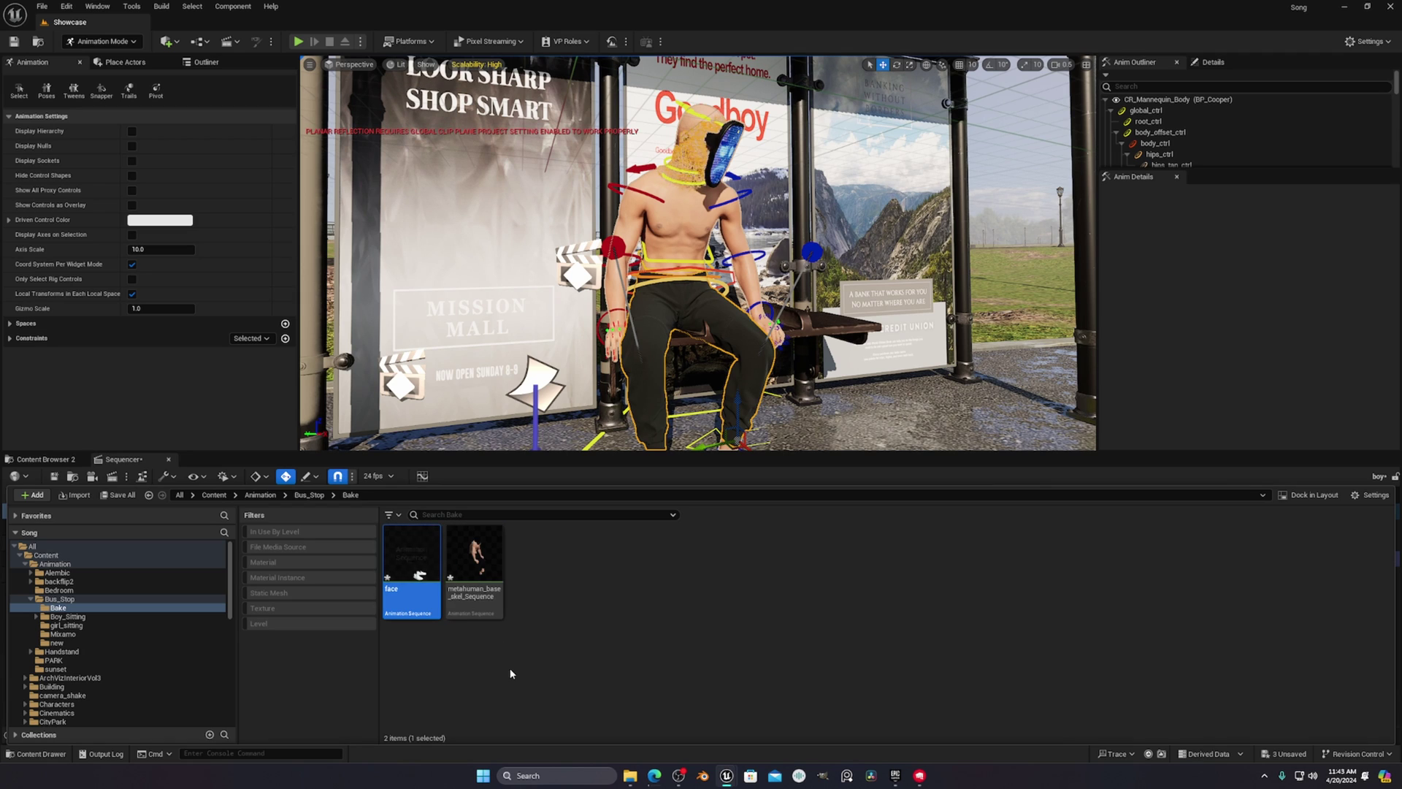
- Replace the skeleton of the face animation sequence with Face_Archetype_Skeleton
right_click(418, 577)
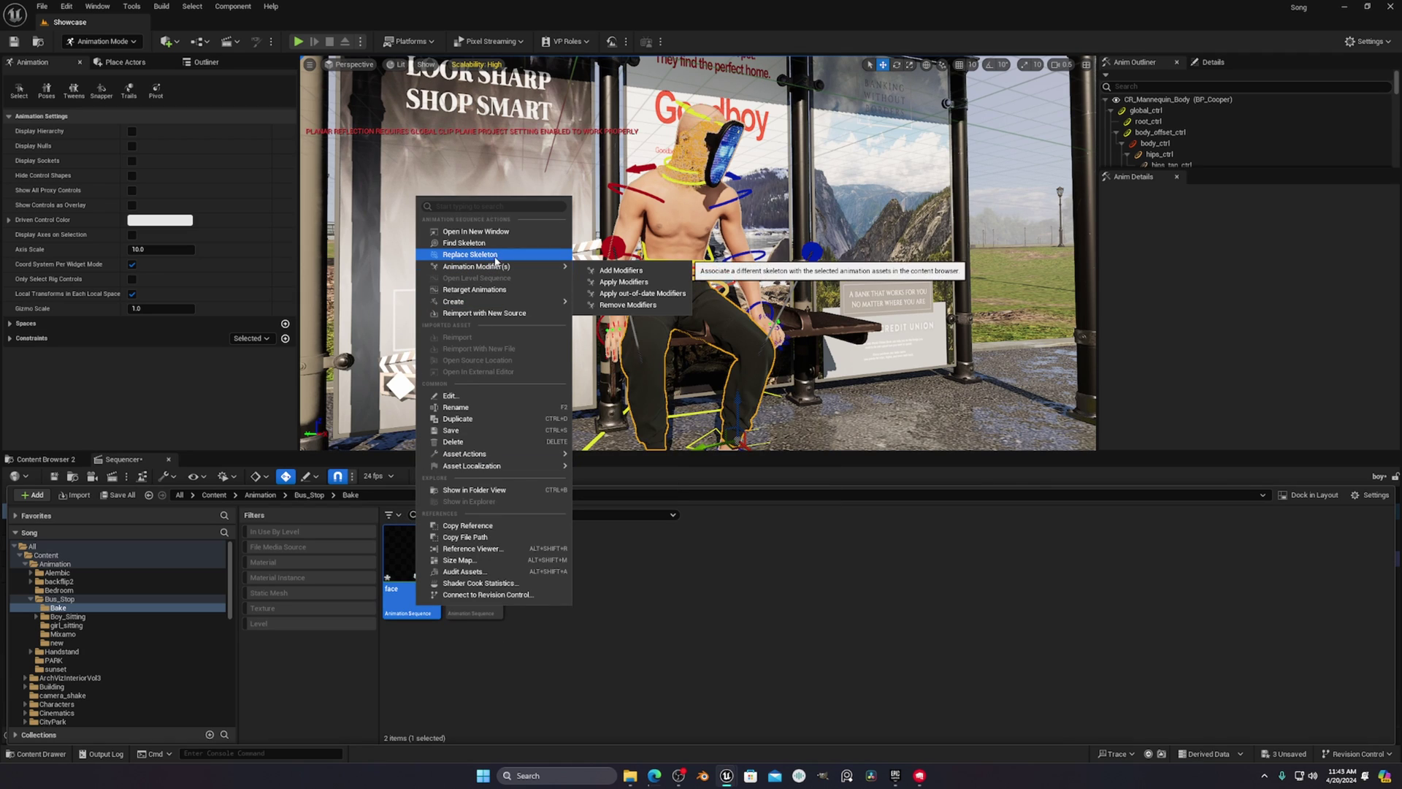
left_click(462, 255)
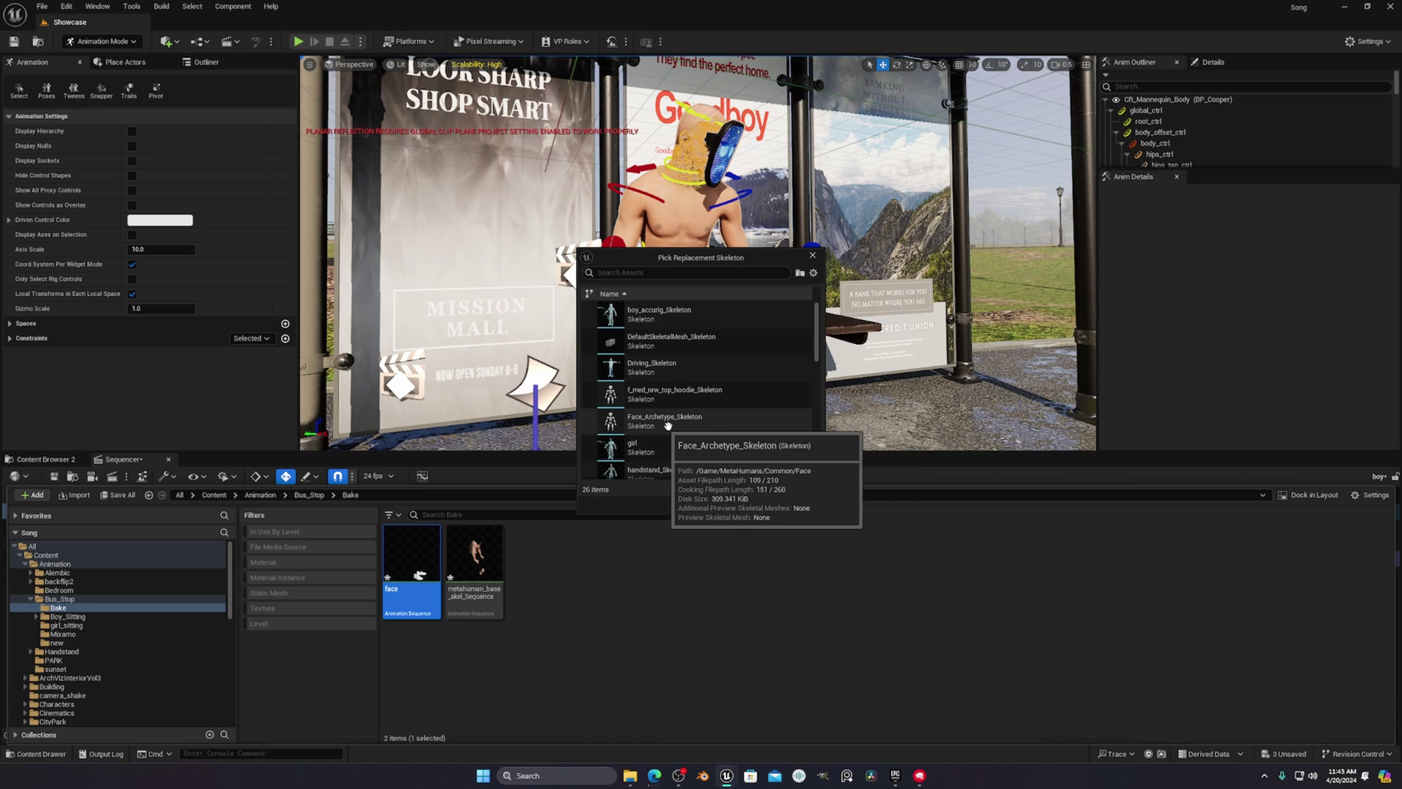
left_click(676, 423)
key("Return")
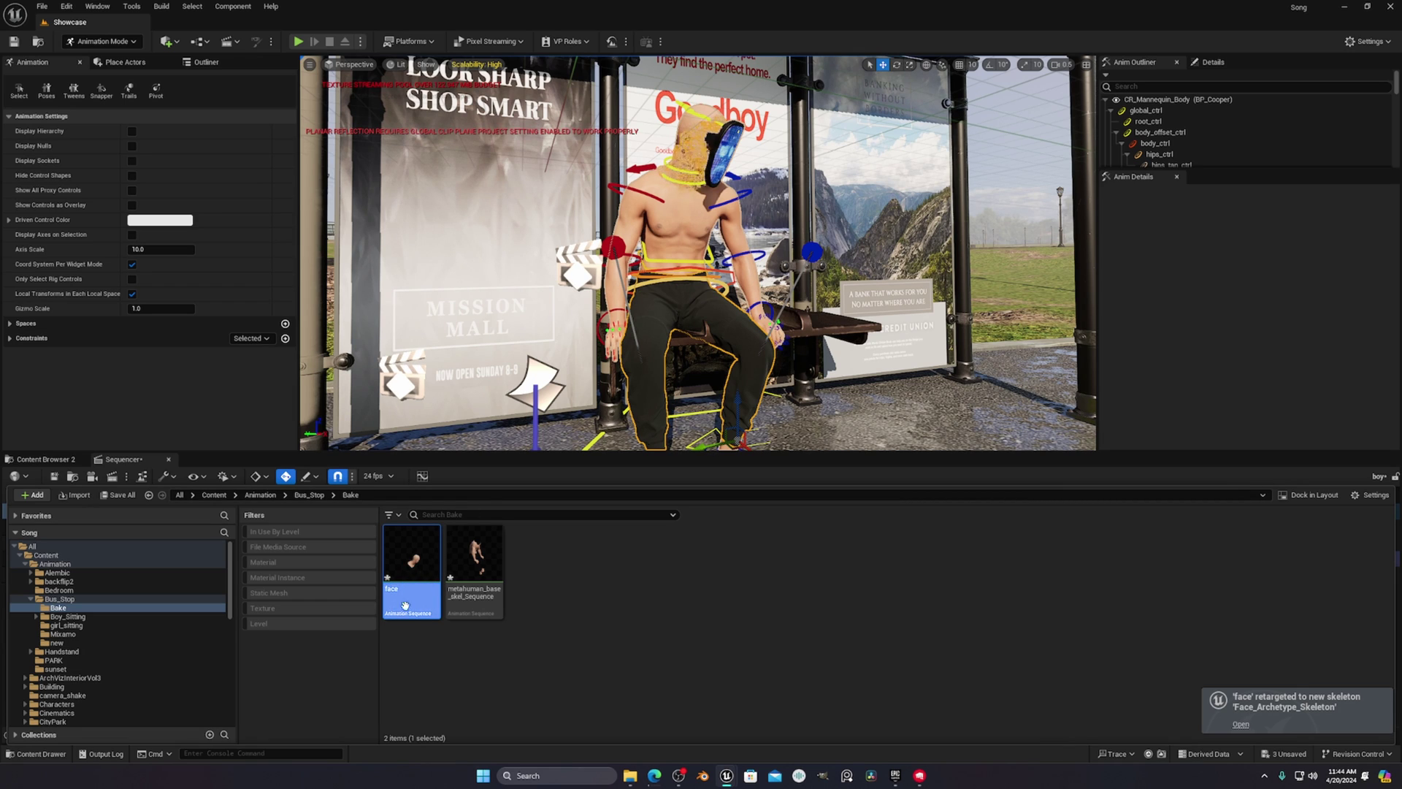
- Duplicate metahuman_base_skel_Sequence again in the Bake folder and name the copy pants
left_click(65, 751)
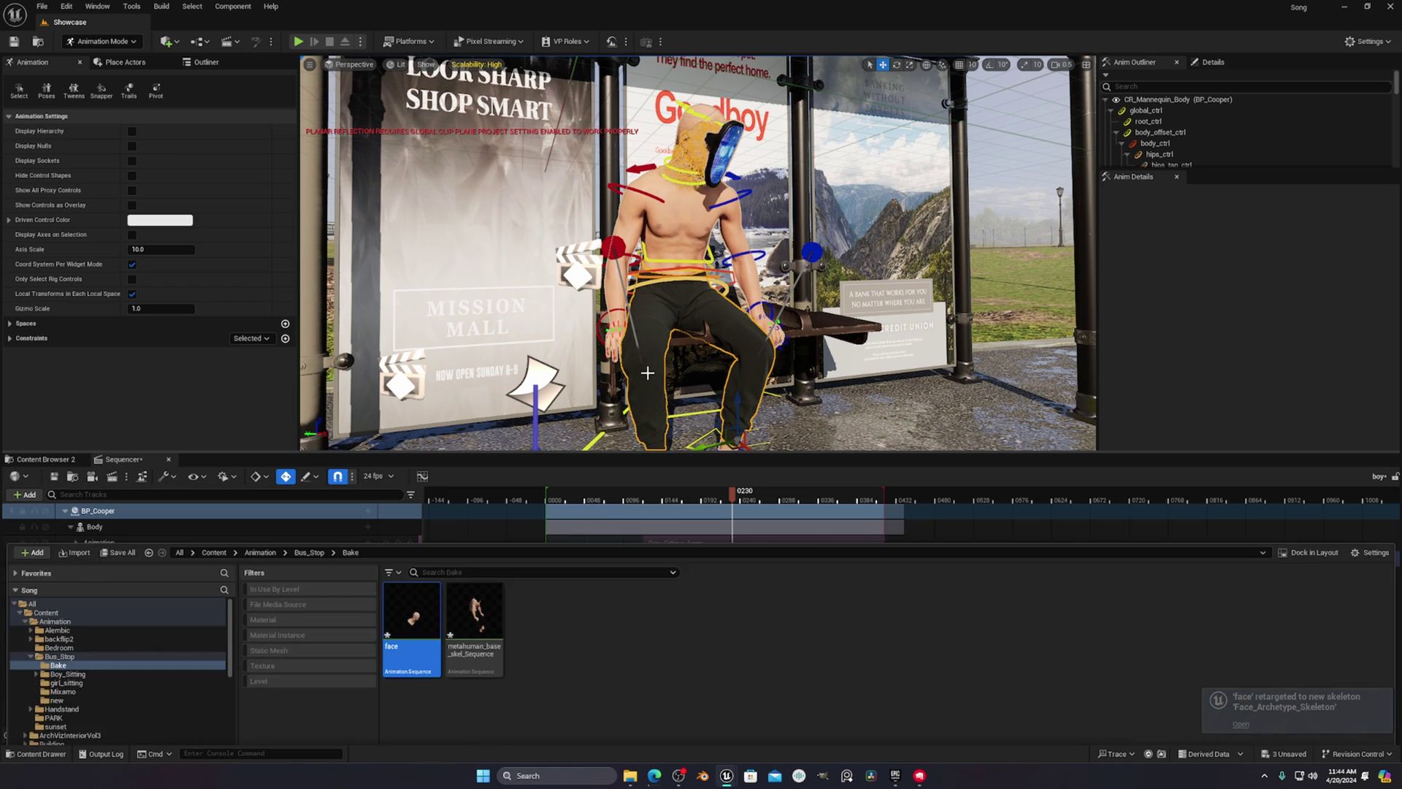
left_click(66, 751)
left_click(468, 595)
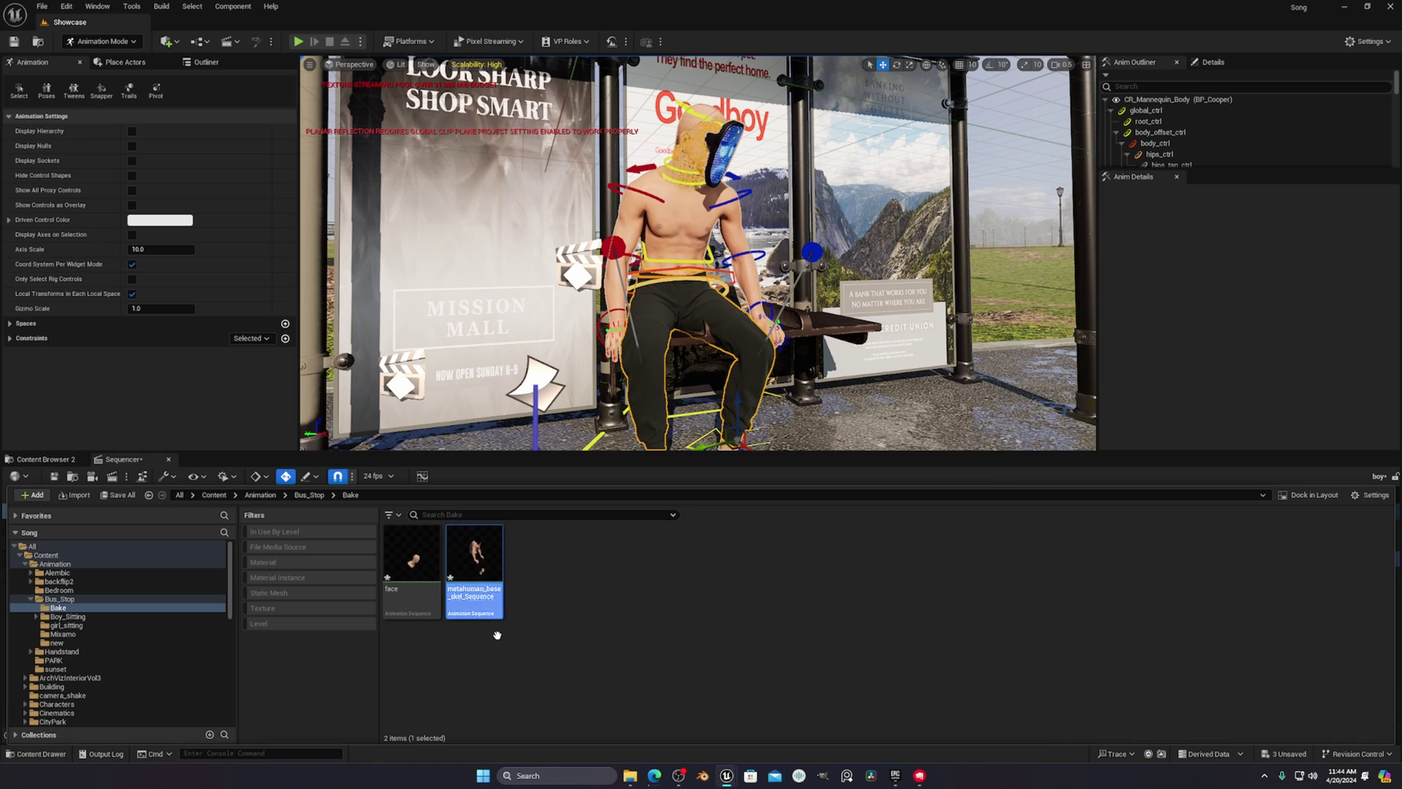
key("ctrl+d")
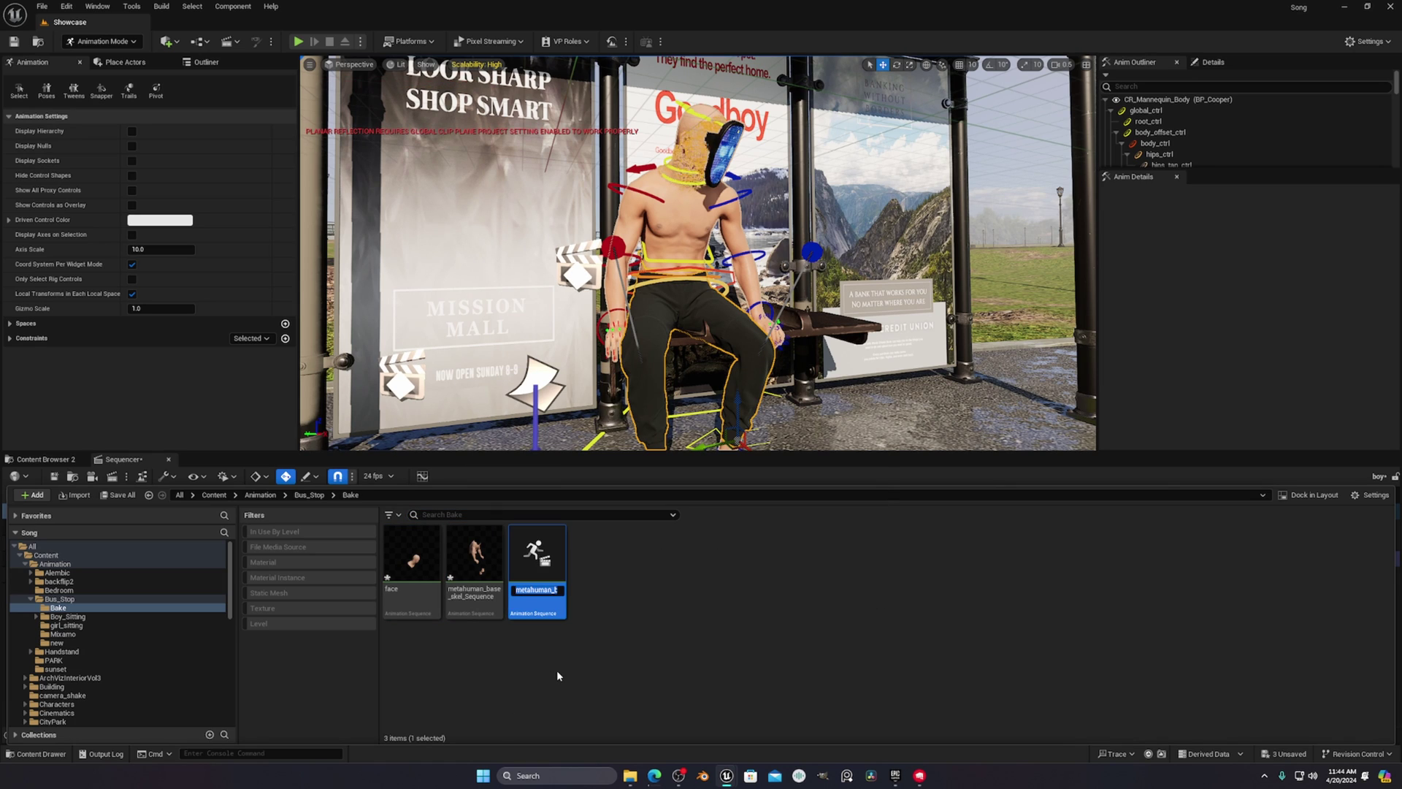
type("pants")
key("Return")
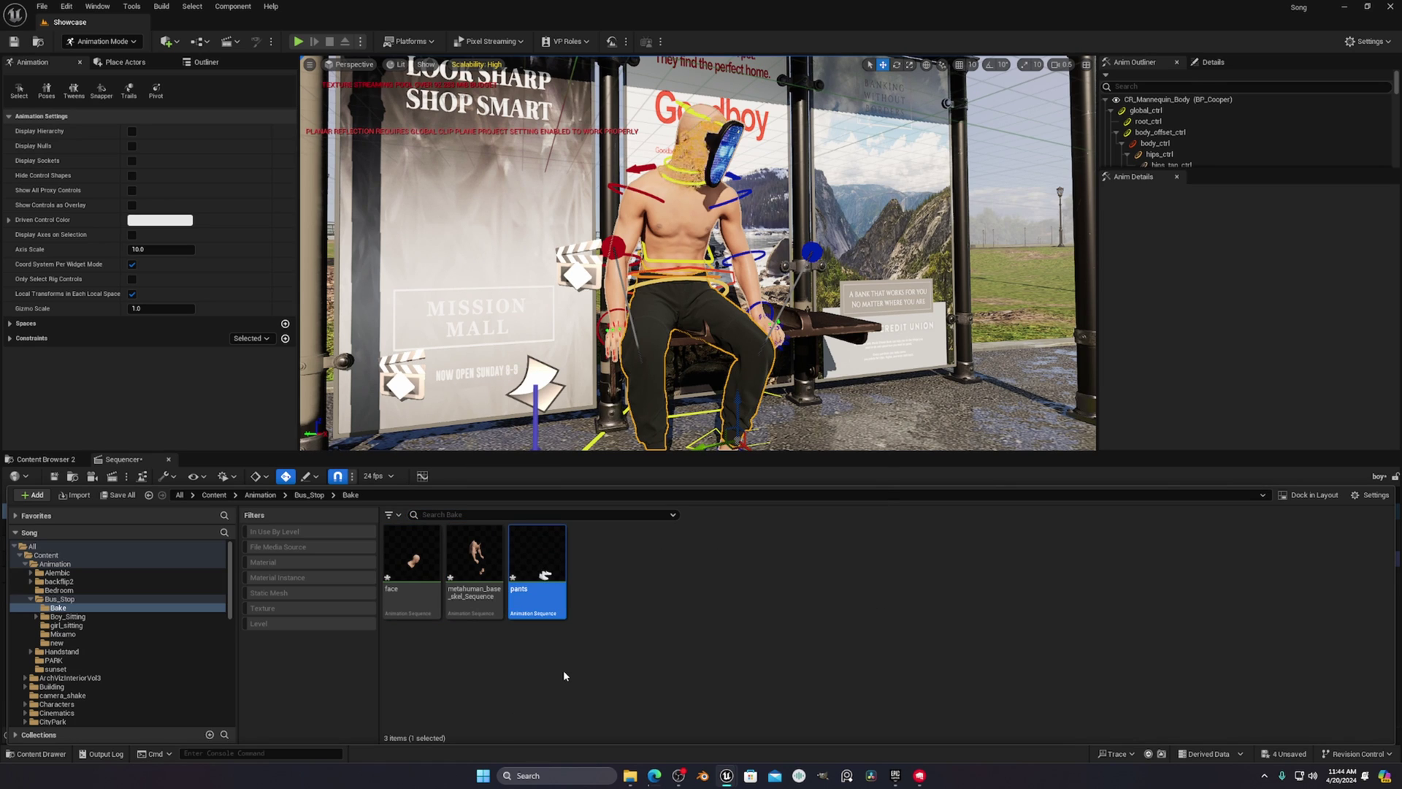
- Apply m_tal_nrw_btm_cargopants as the pants animation's preview mesh, save it, and return to the Bake folder
double_click(537, 566)
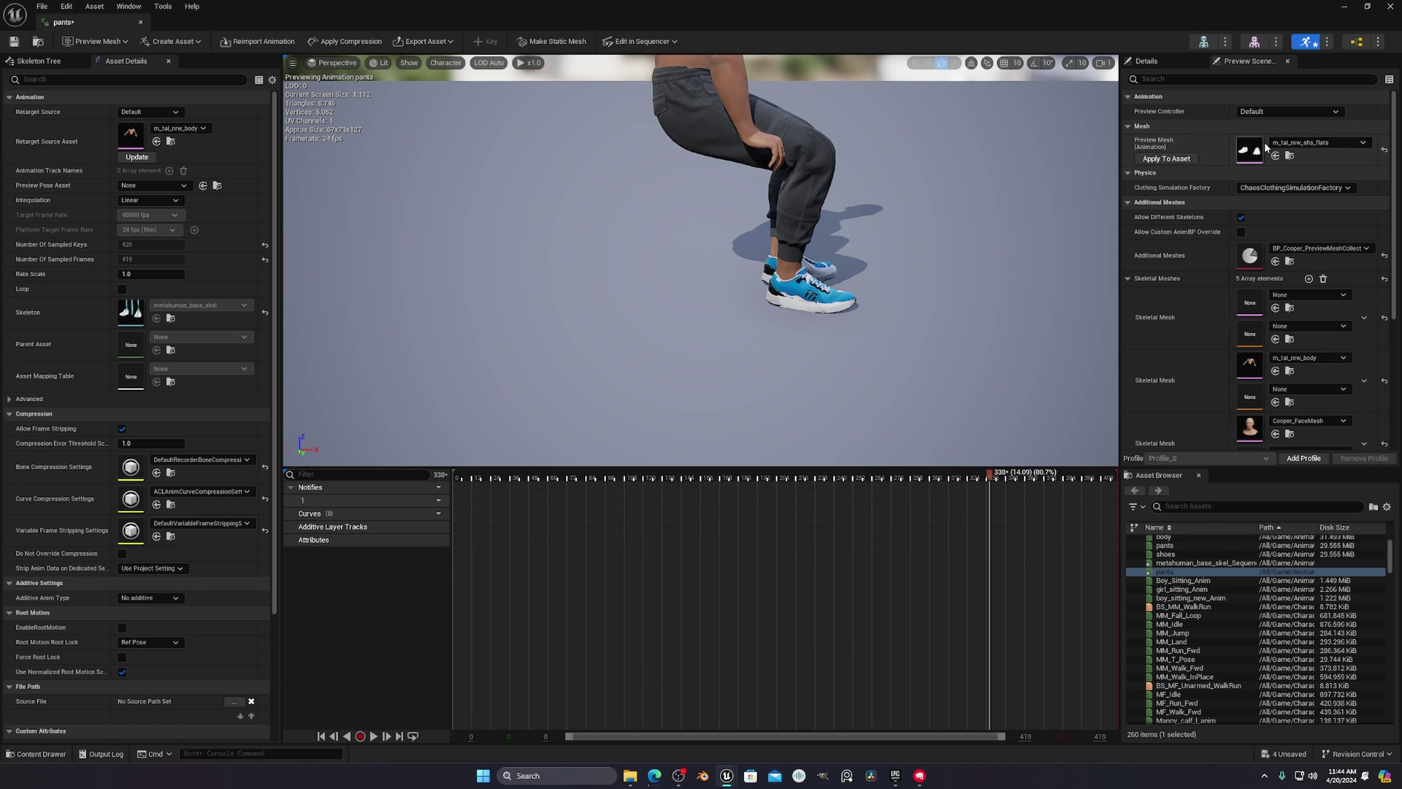
left_click(1305, 145)
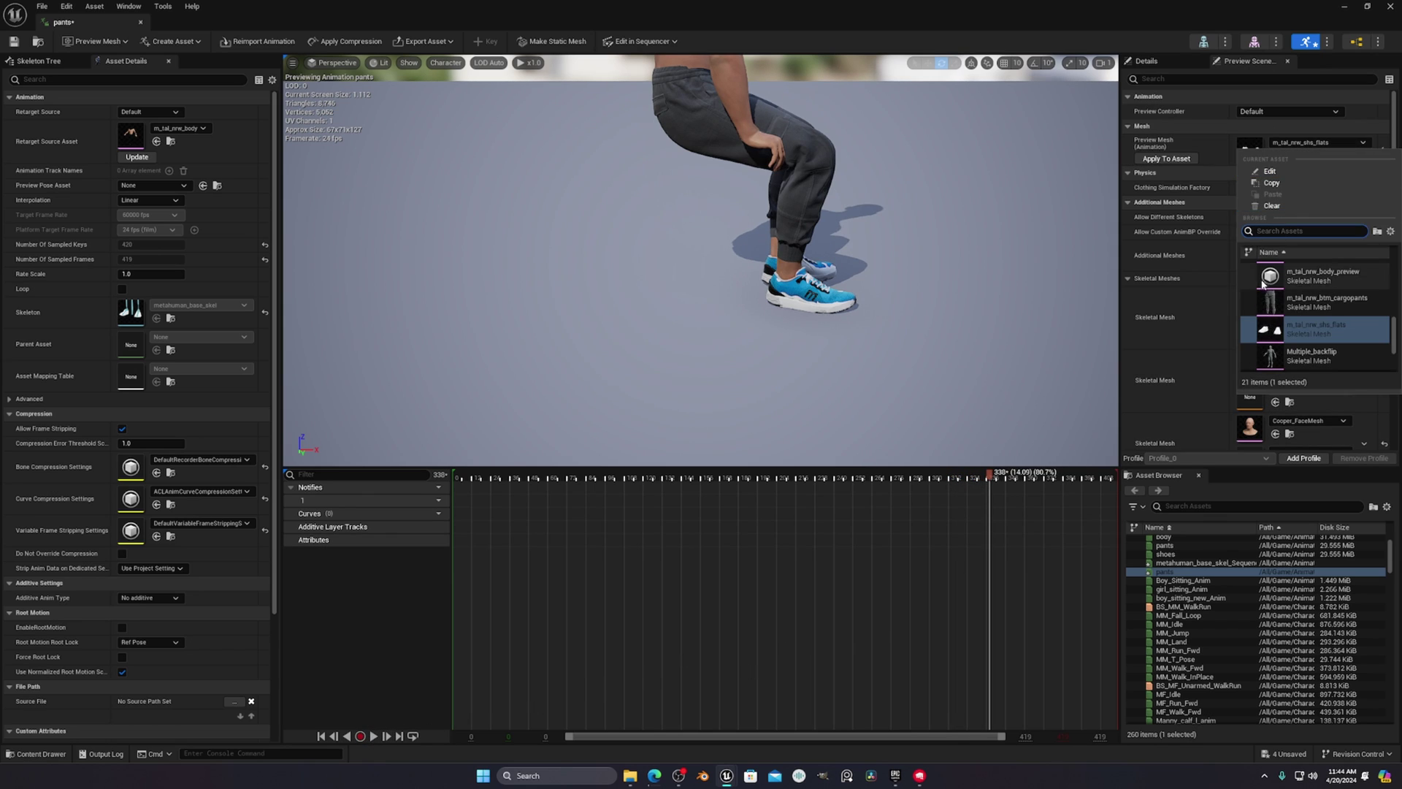
left_click(1307, 310)
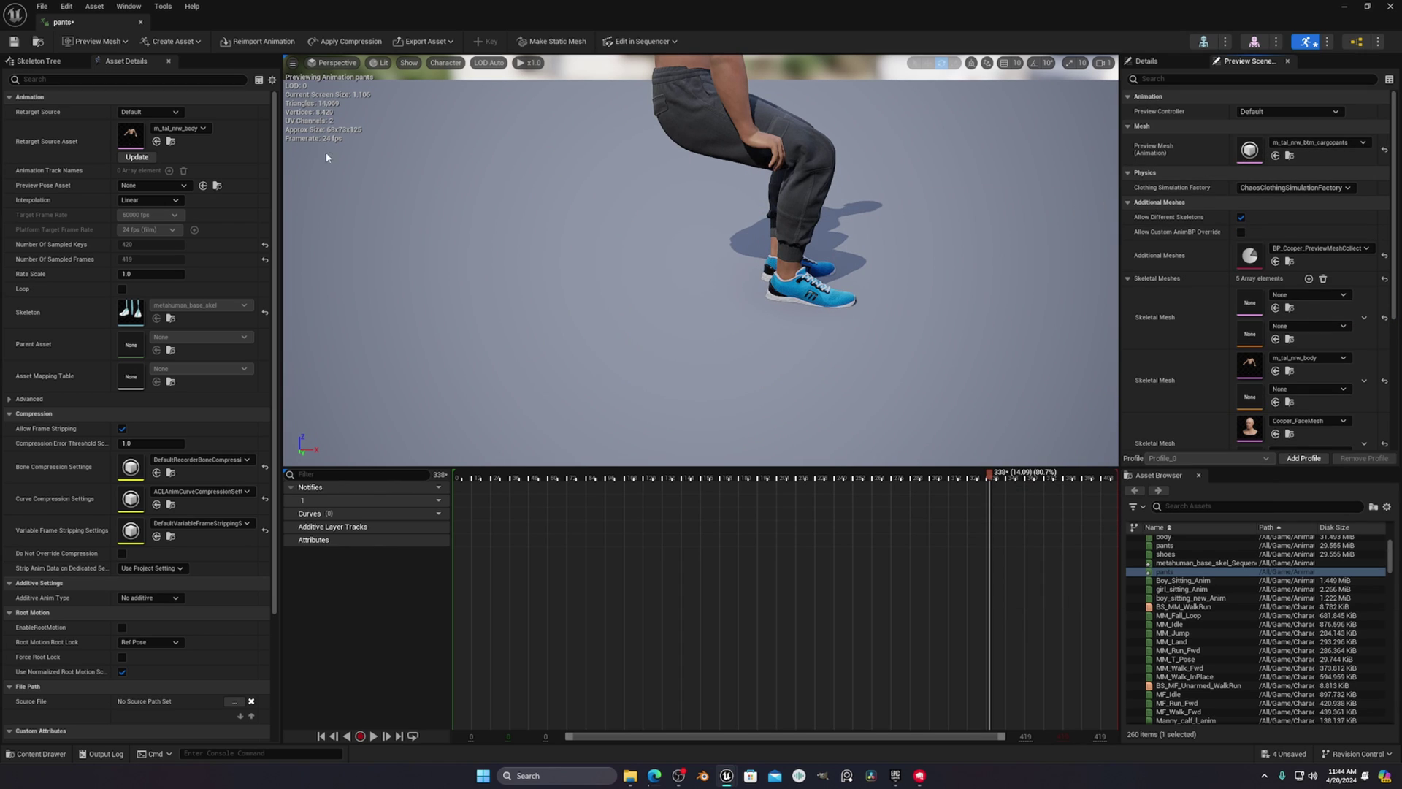
left_click(14, 42)
left_click(1396, 9)
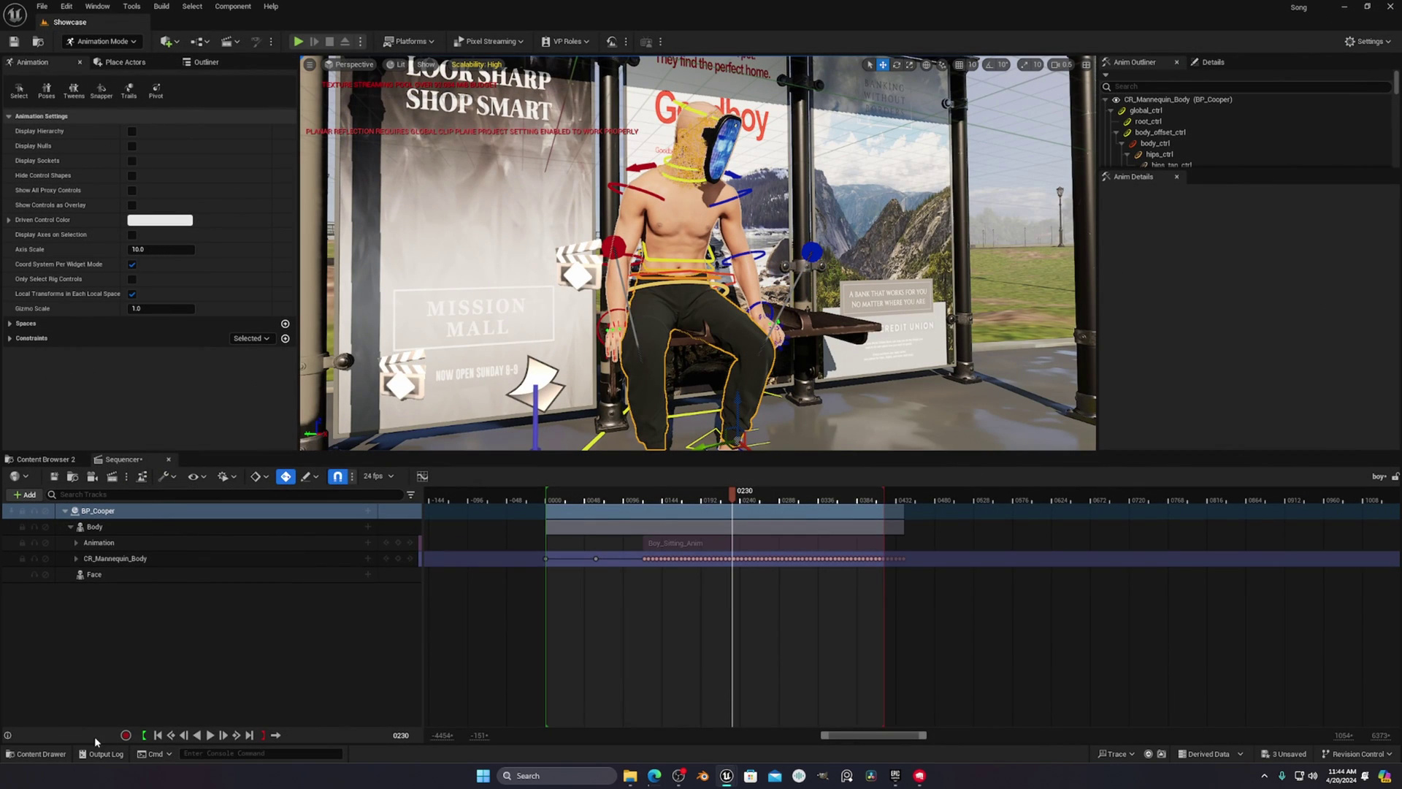
left_click(45, 754)
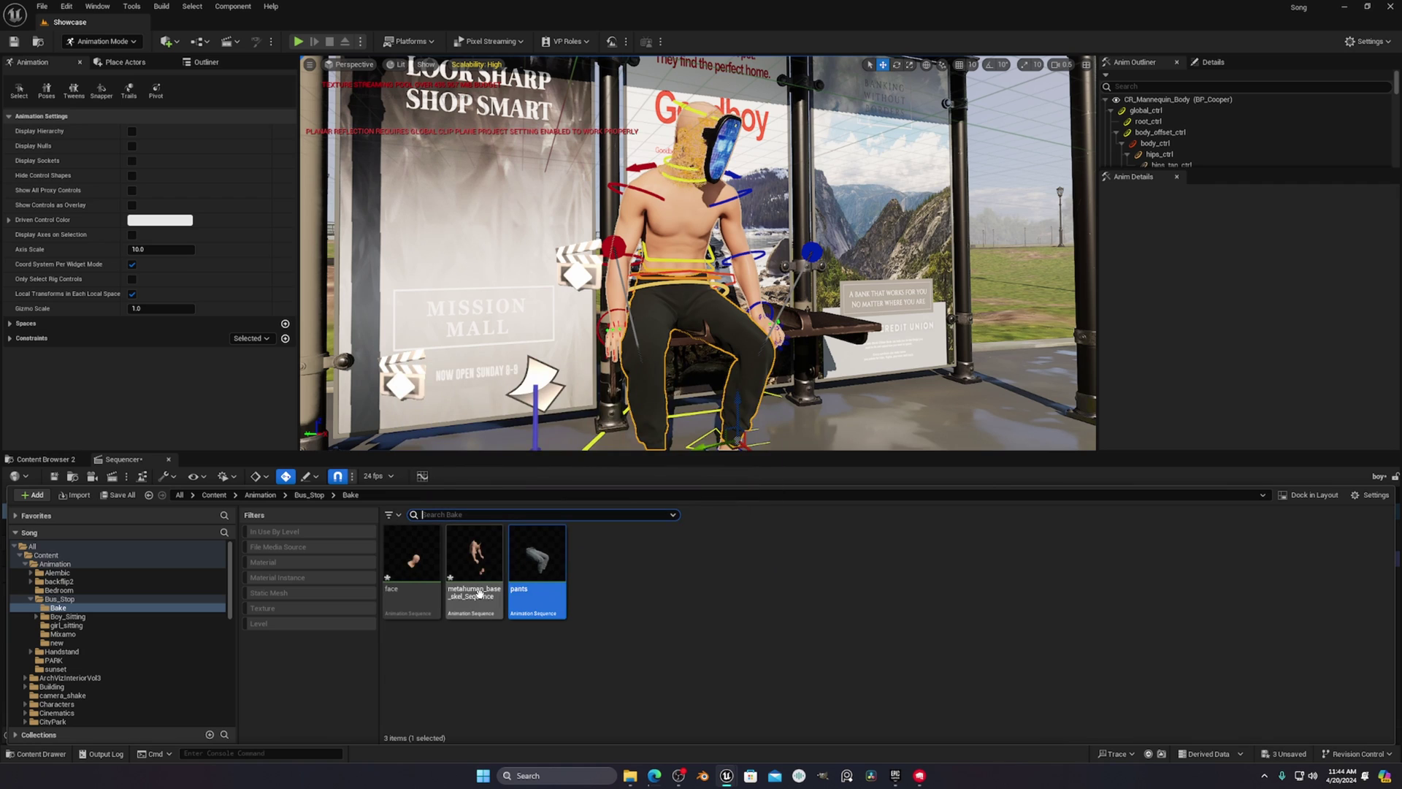
mouse_move(531, 603)
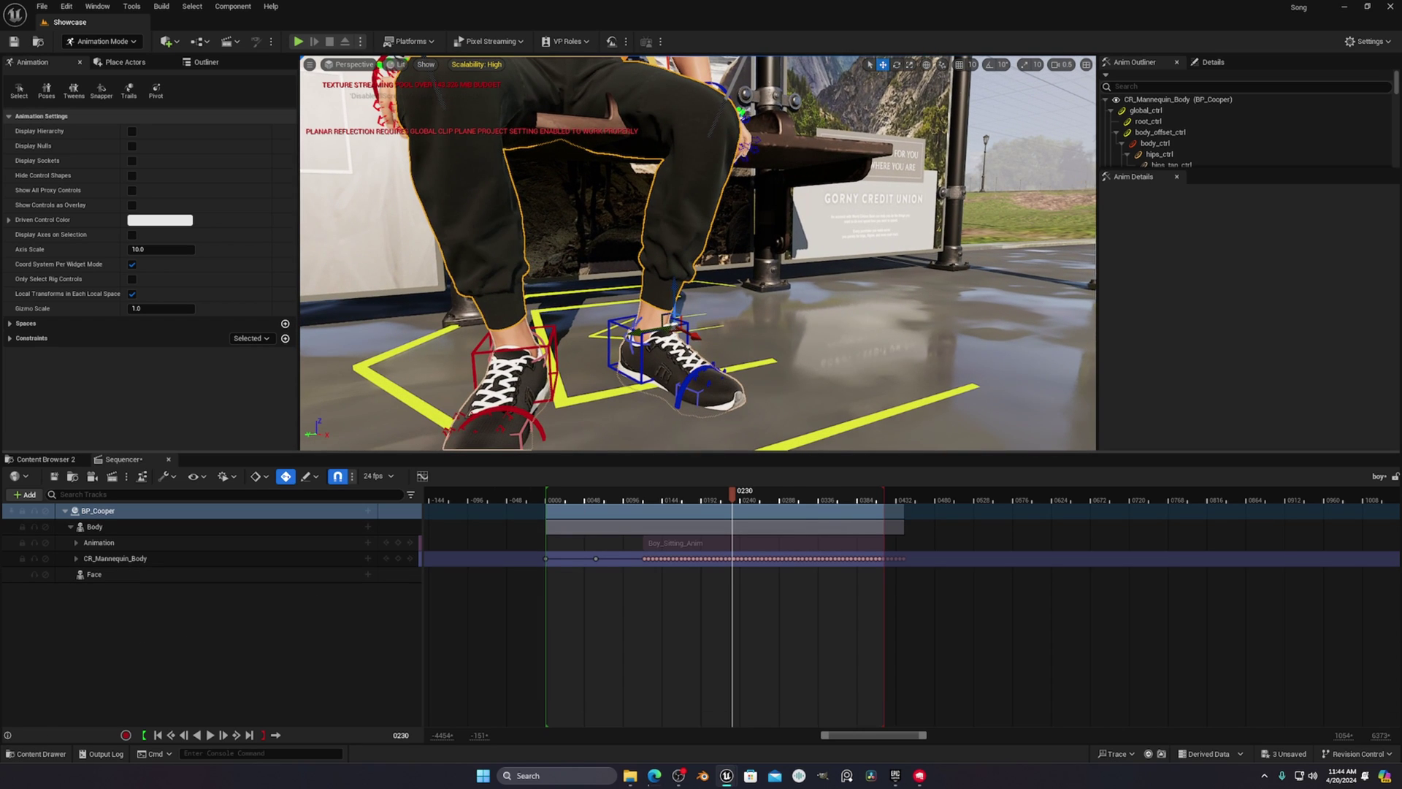
- Select the face, metahuman_base_skel_Sequence and pants sequences in the Bake folder and save all unsaved assets
right_click_drag(698, 278, 705, 249)
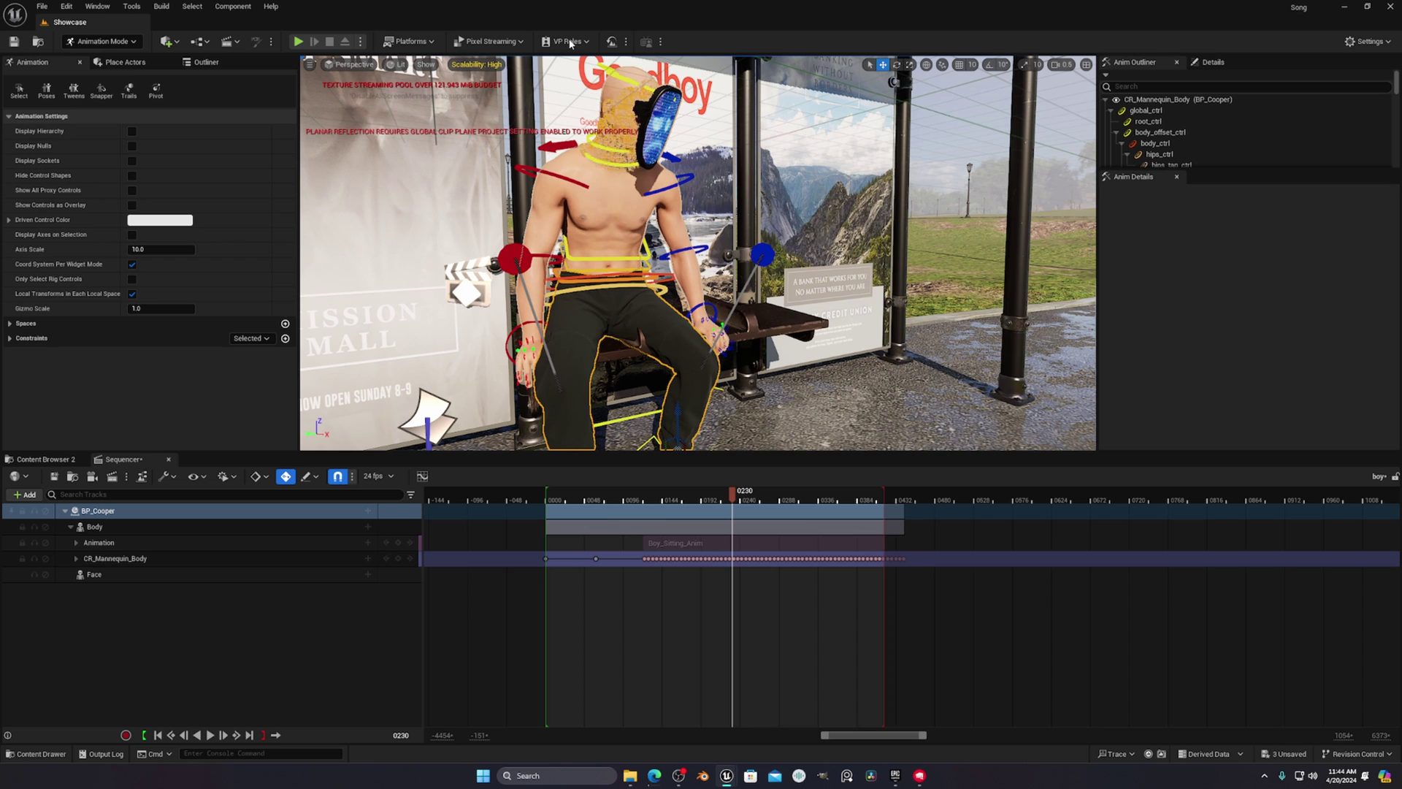
left_click(42, 755)
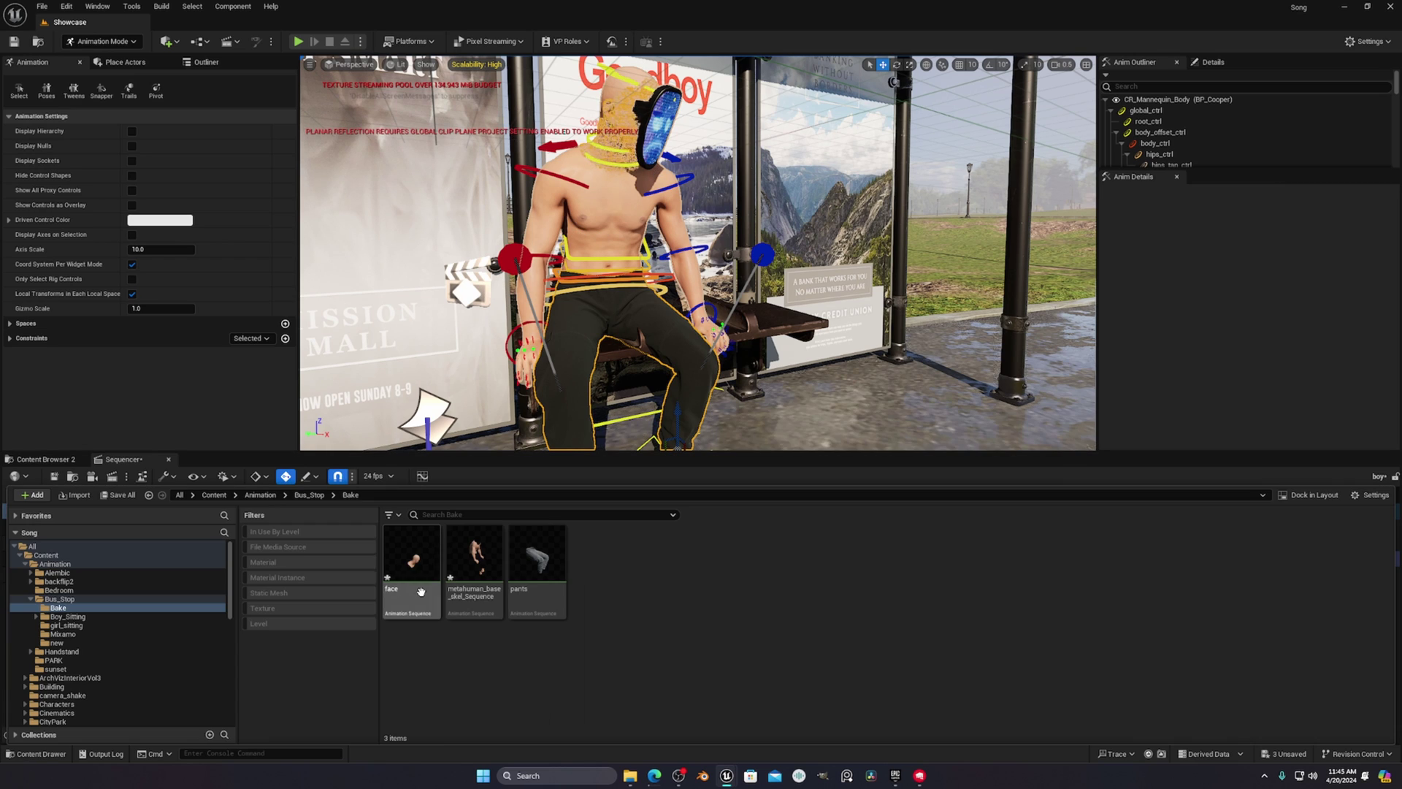
left_click(420, 590)
left_click(534, 595, "shift")
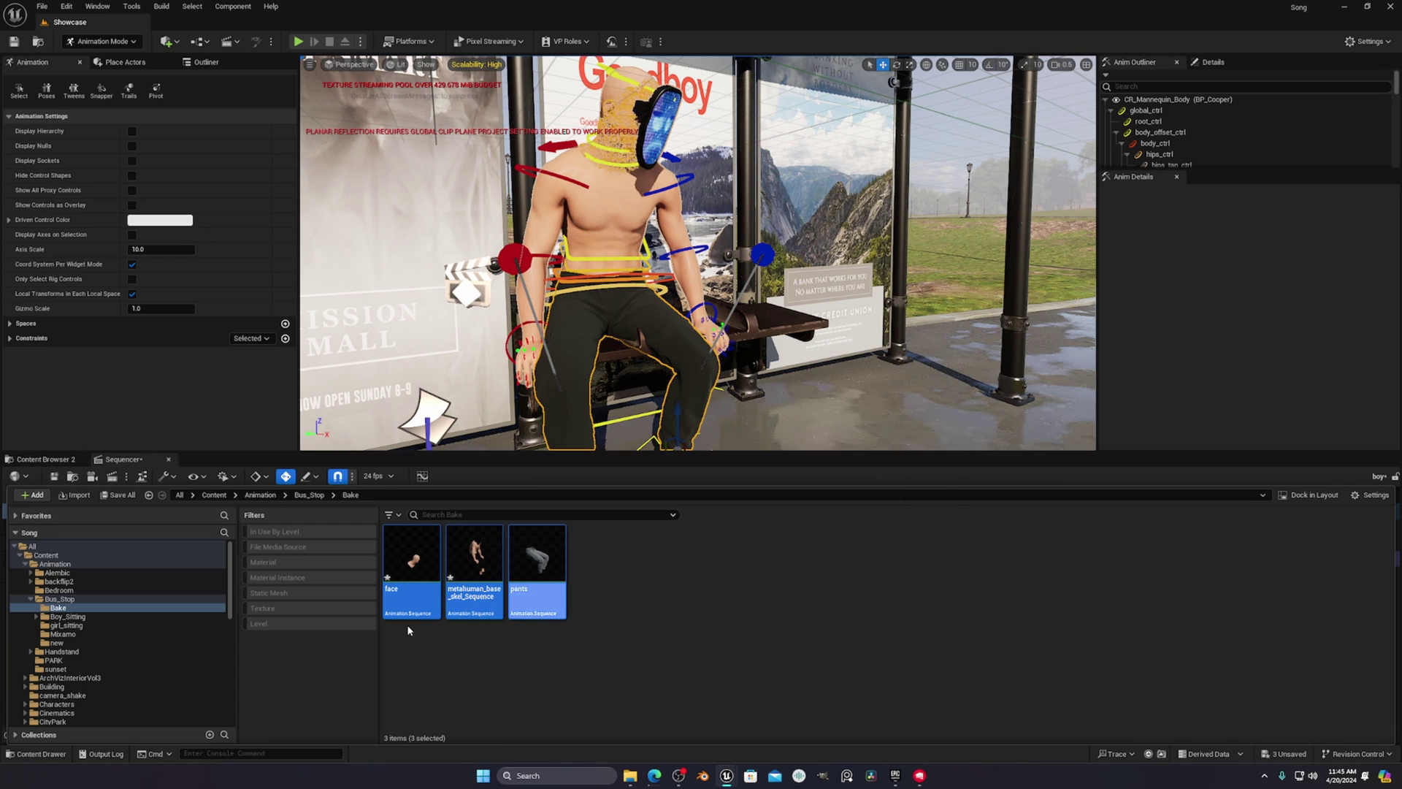
left_click_drag(458, 587, 434, 579)
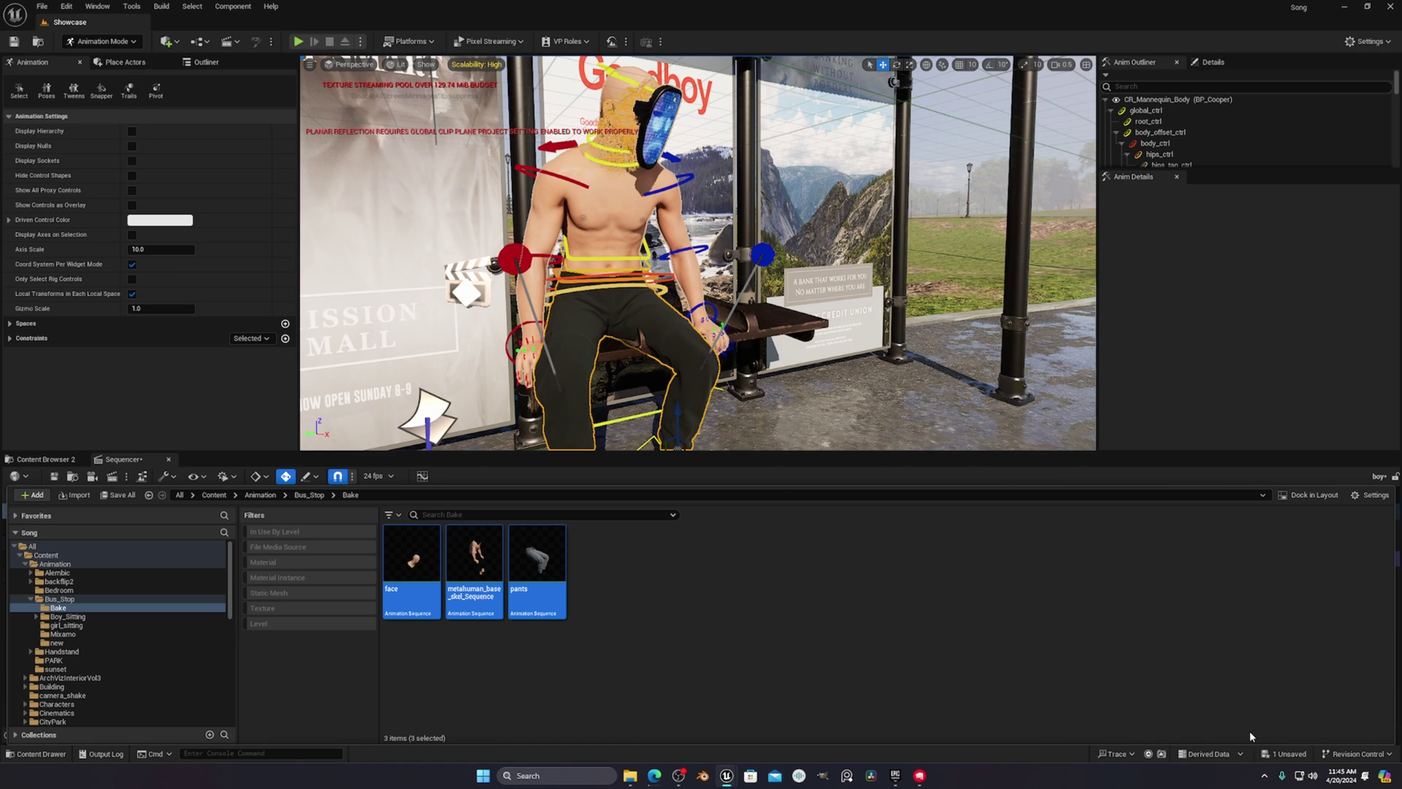
left_click(1290, 764)
left_click(786, 504)
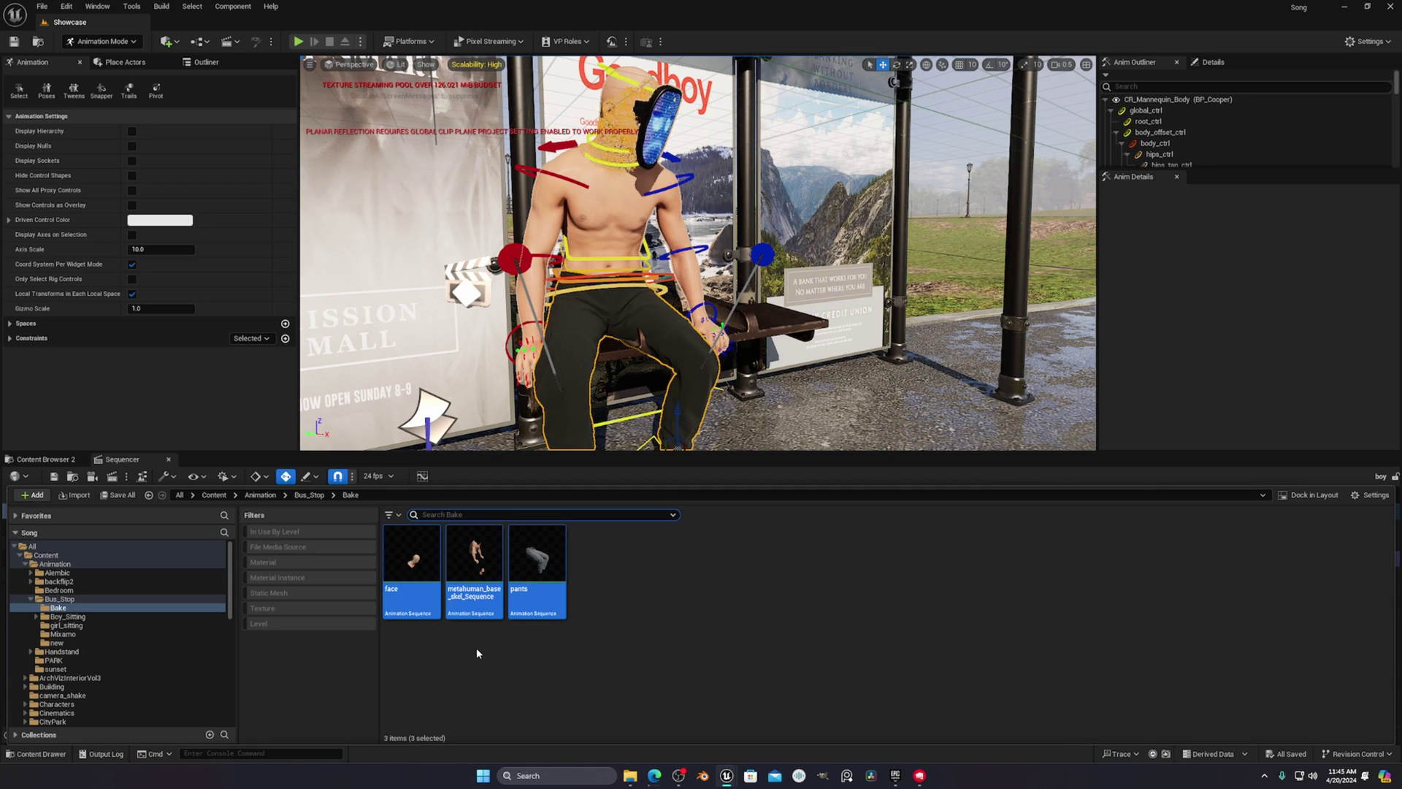
- Rename metahuman_base_skel_Sequence in the Bake folder as body
left_click(412, 577)
left_click(465, 605)
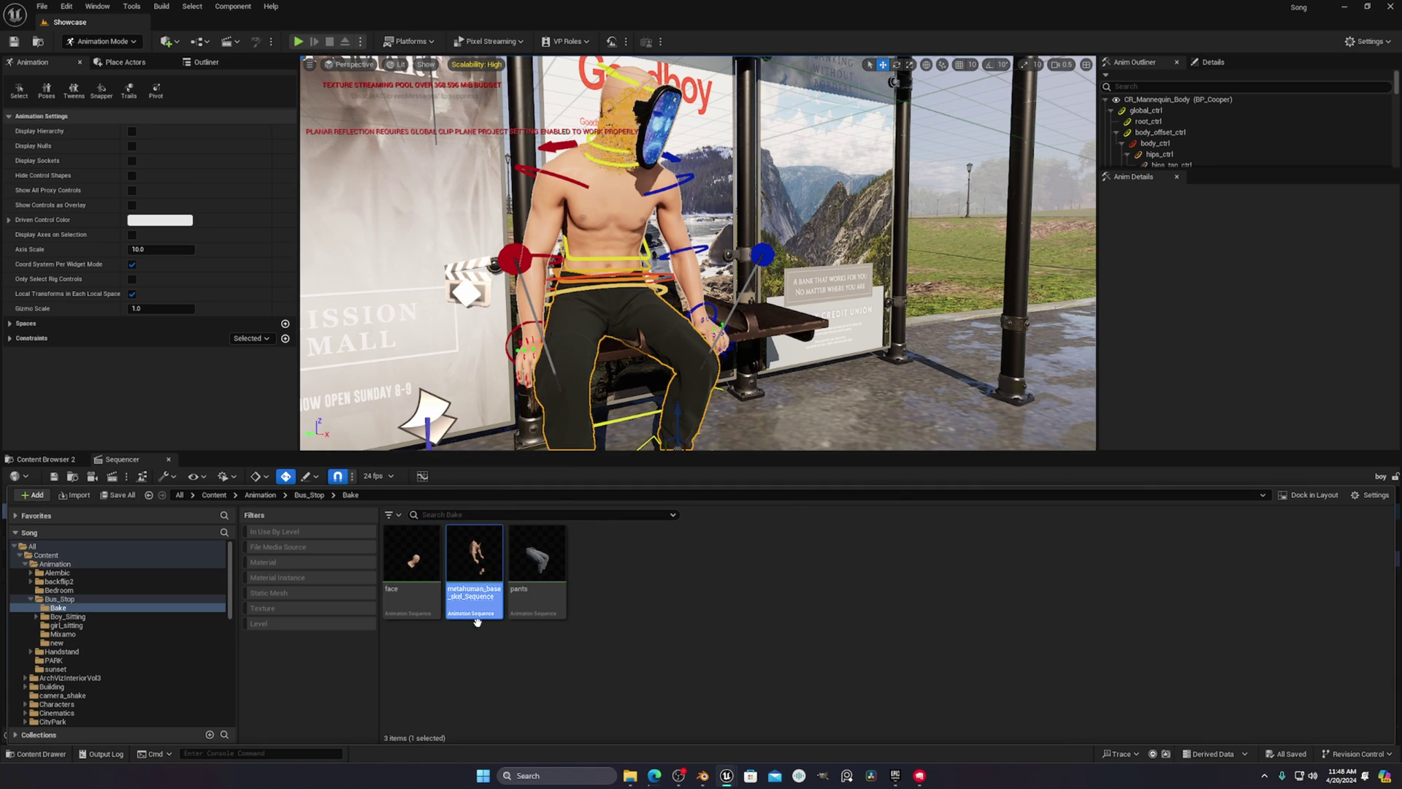
left_click(482, 593)
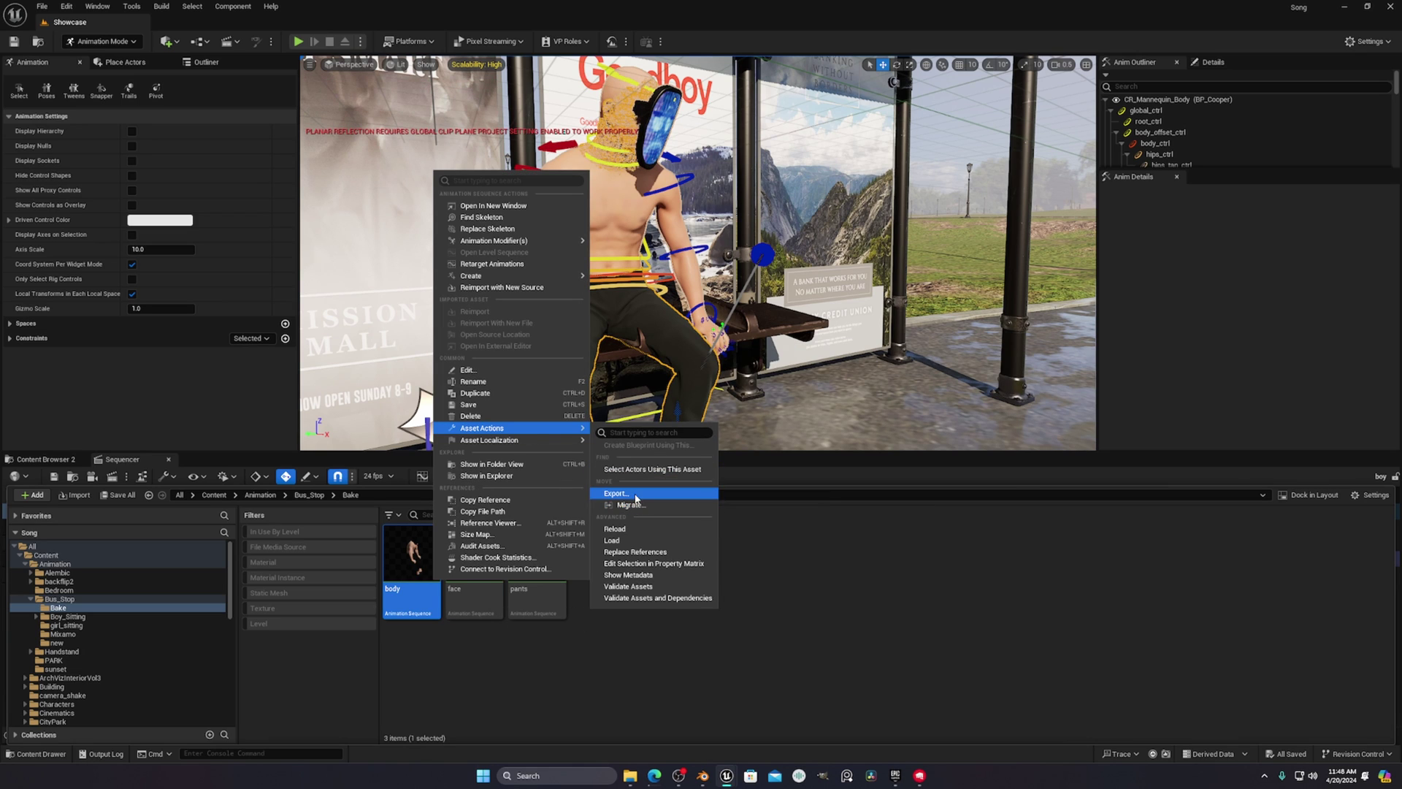
- Export the body sequence as body.FBX into the Busstop/Boy folder with Bake Actor Animation set to Bake All
left_click(636, 496)
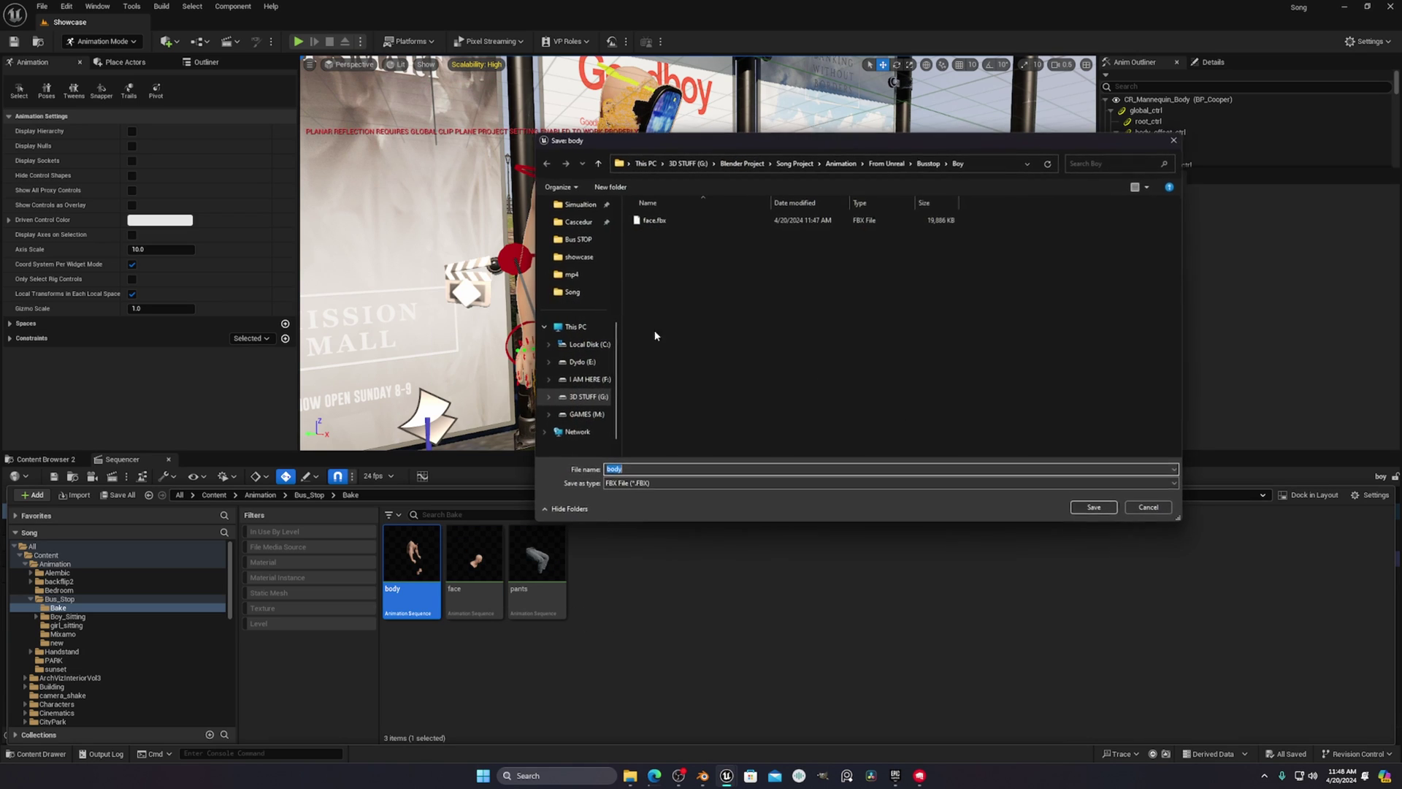
key("Return")
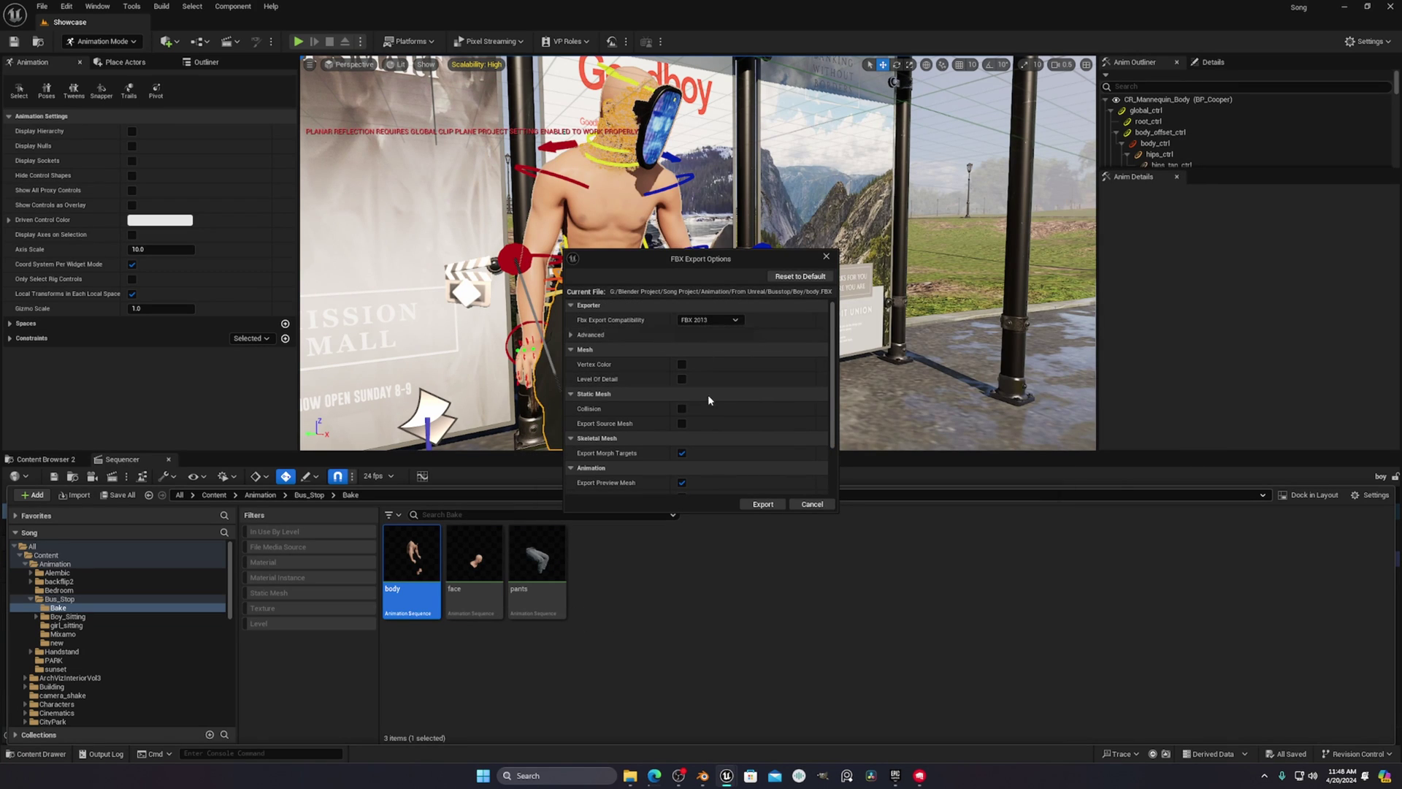
scroll(708, 401, "down", 2)
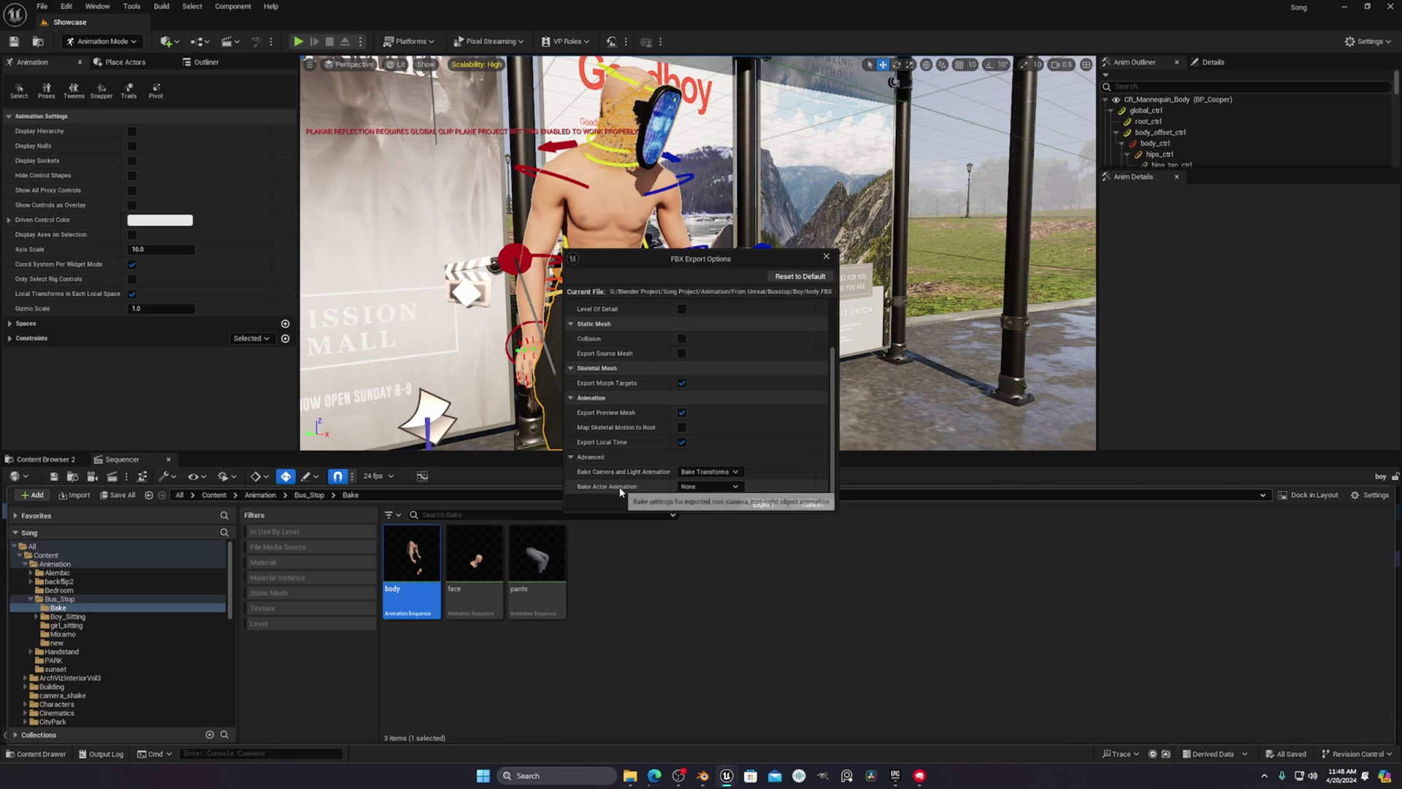
left_click(707, 487)
left_click(719, 527)
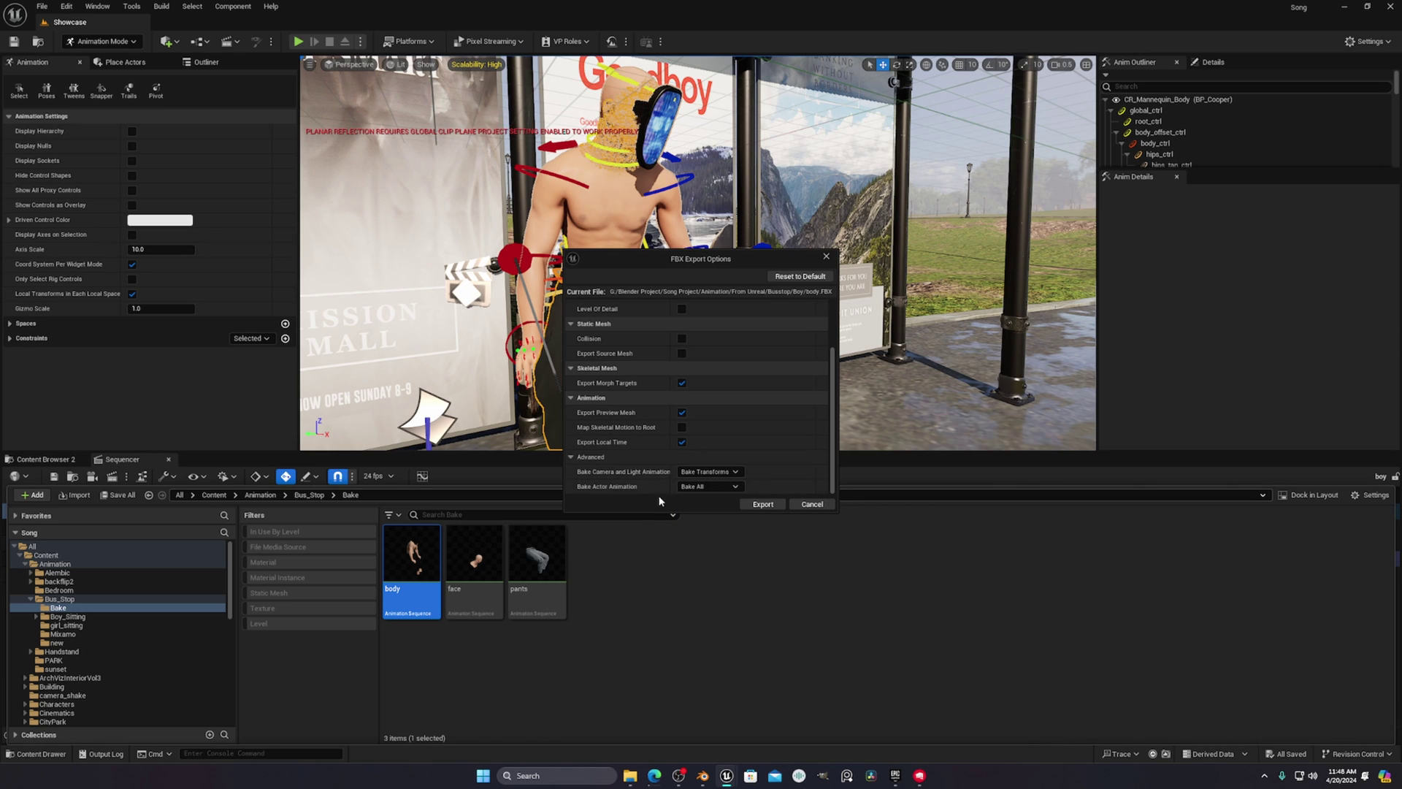
scroll(723, 413, "up", 2)
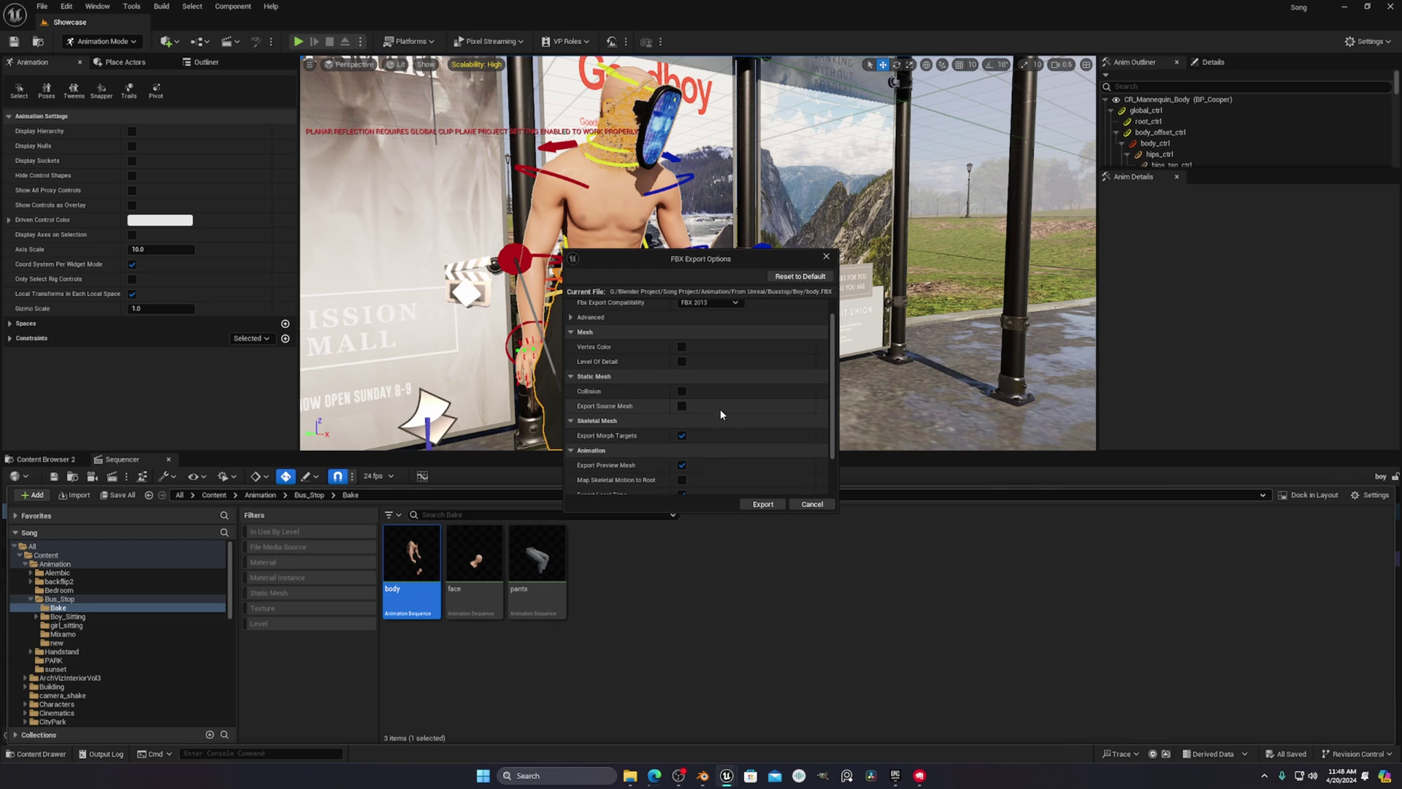
left_click(762, 504)
- Switch to File Explorer and delete face.fbx from the Boy folder
key("alt+Tab")
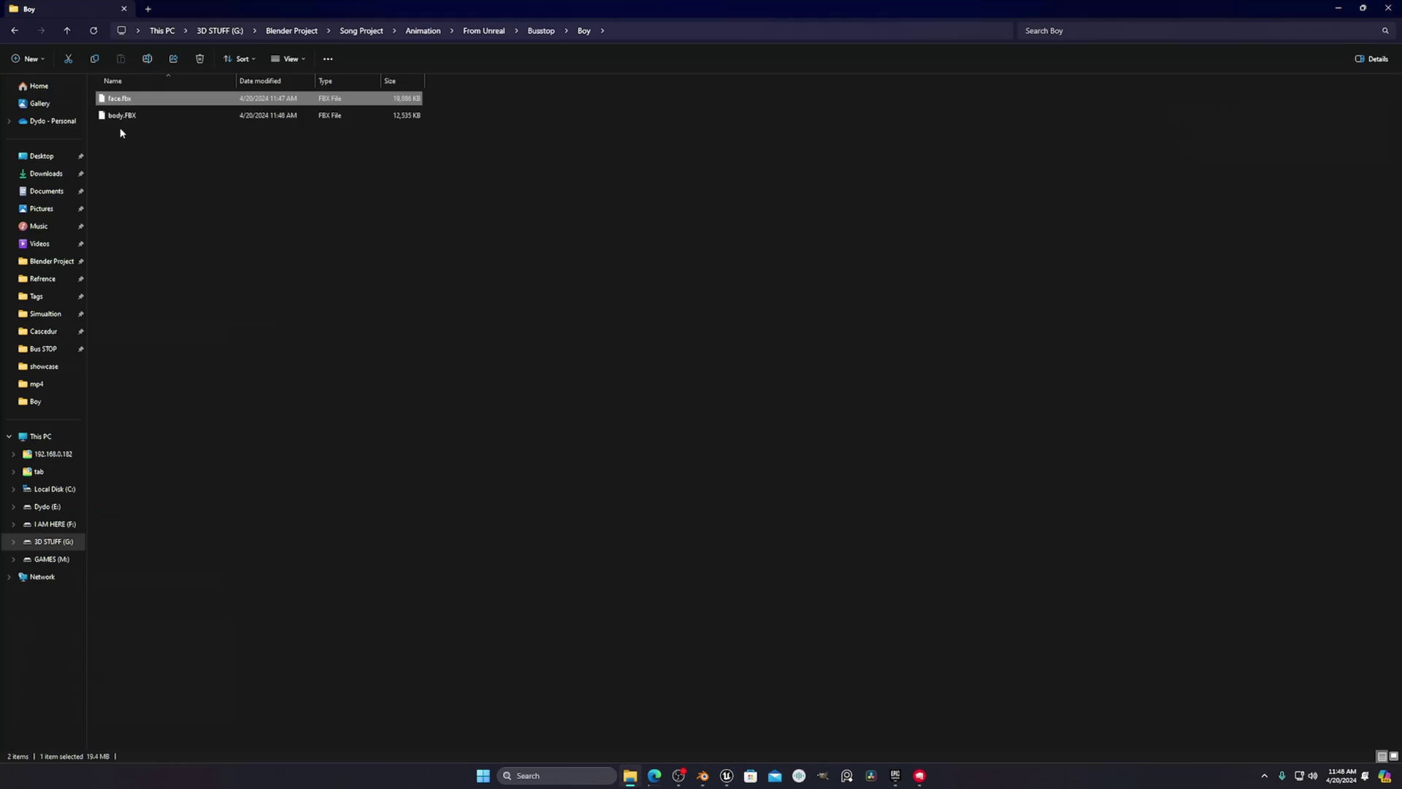
key("Delete")
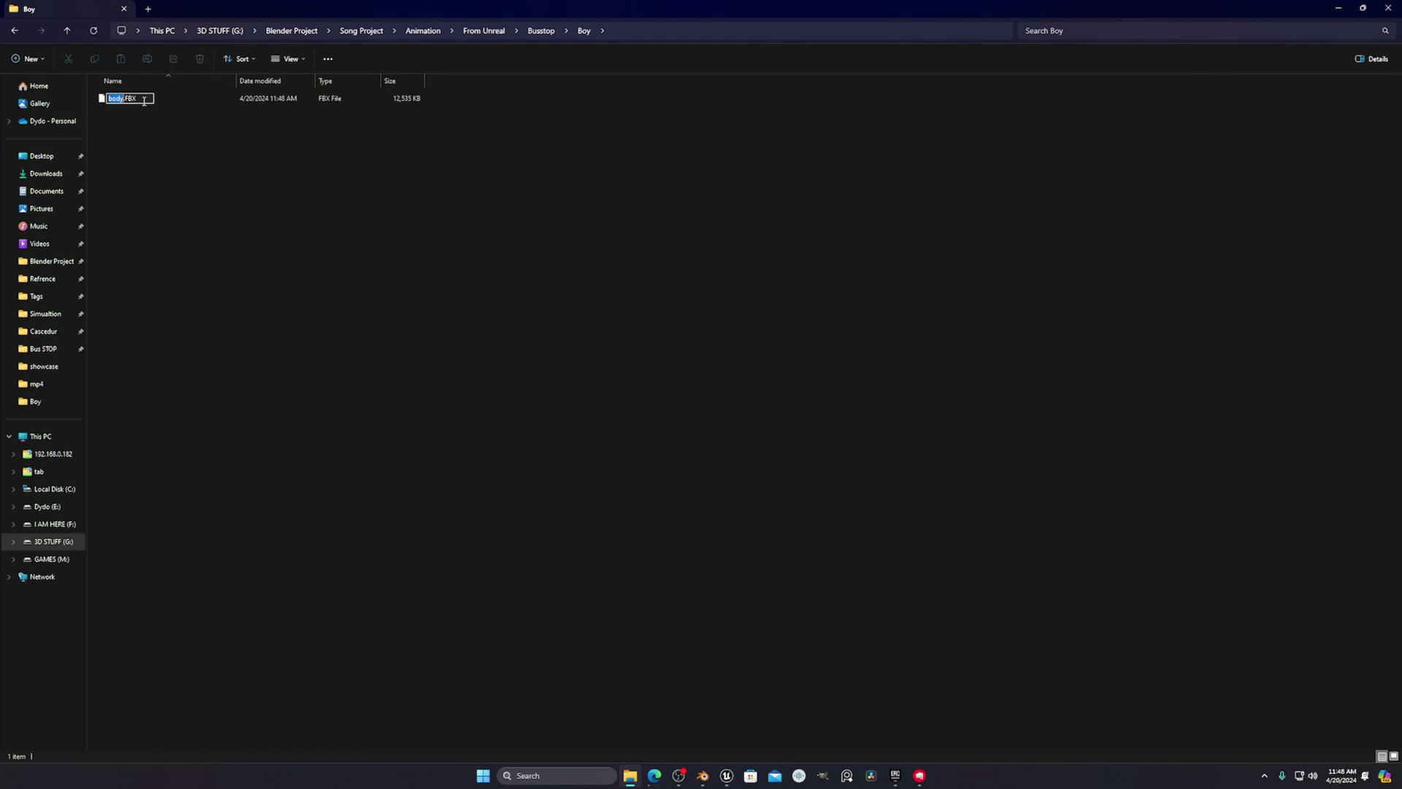
- Switch to Blender and import body.FBX from the Boy folder with the default FBX import settings
left_click(702, 774)
left_click(24, 20)
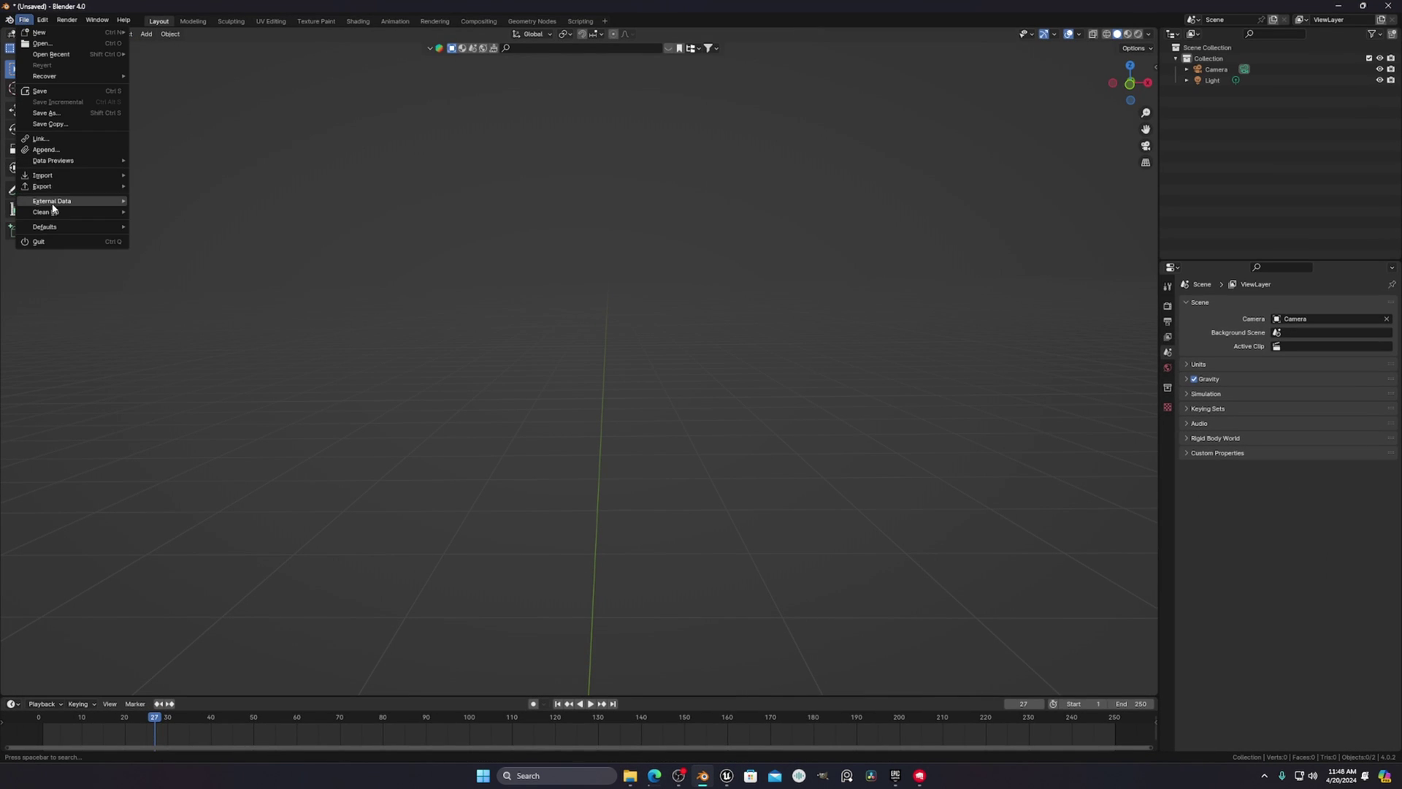
mouse_move(73, 176)
left_click(162, 288)
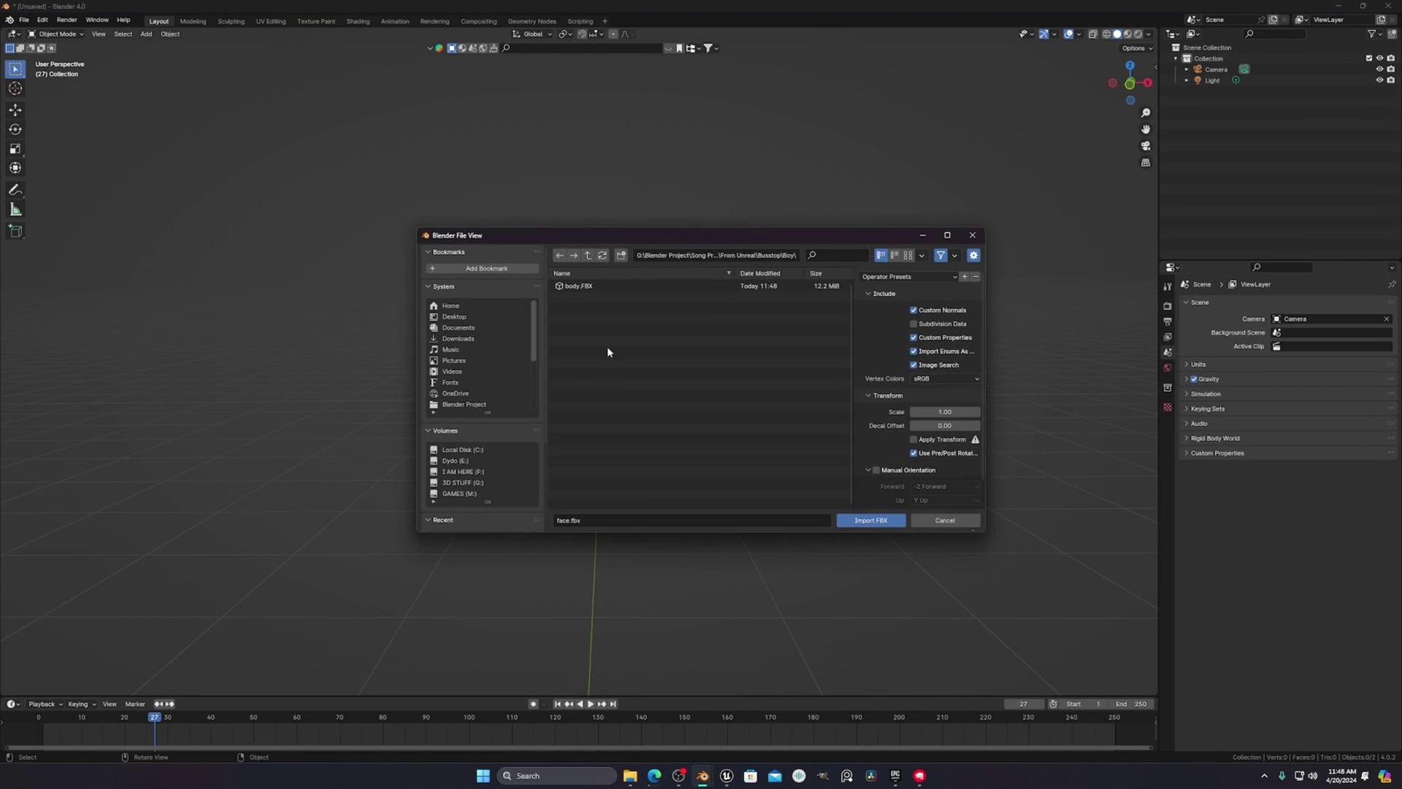
left_click(609, 286)
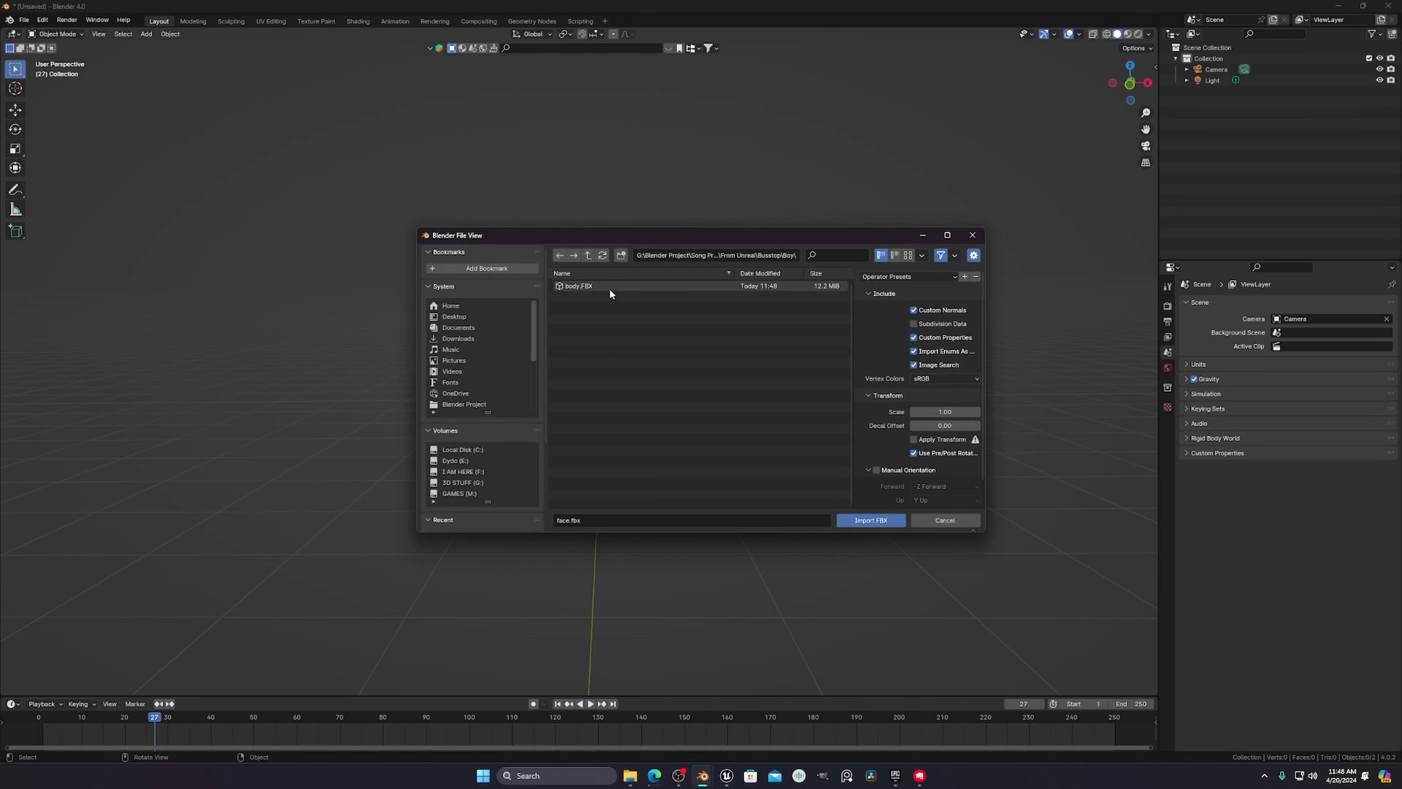
left_click(870, 520)
- Play and scrub through the imported body animation, examining the standing and sitting poses from the front
middle_click_drag(698, 550, 688, 489, "shift")
middle_click_drag(688, 489, 693, 433, "shift")
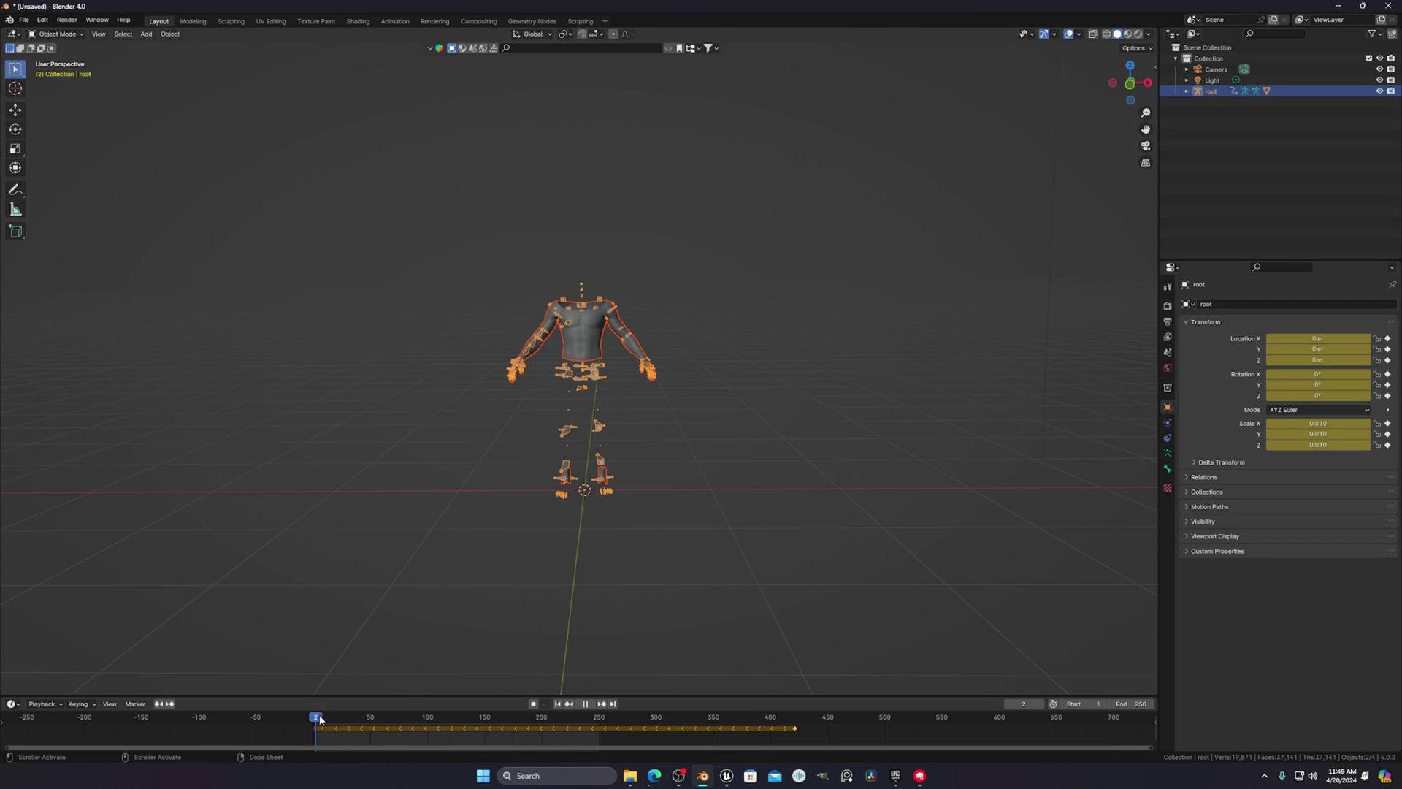
left_click_drag(355, 726, 537, 739)
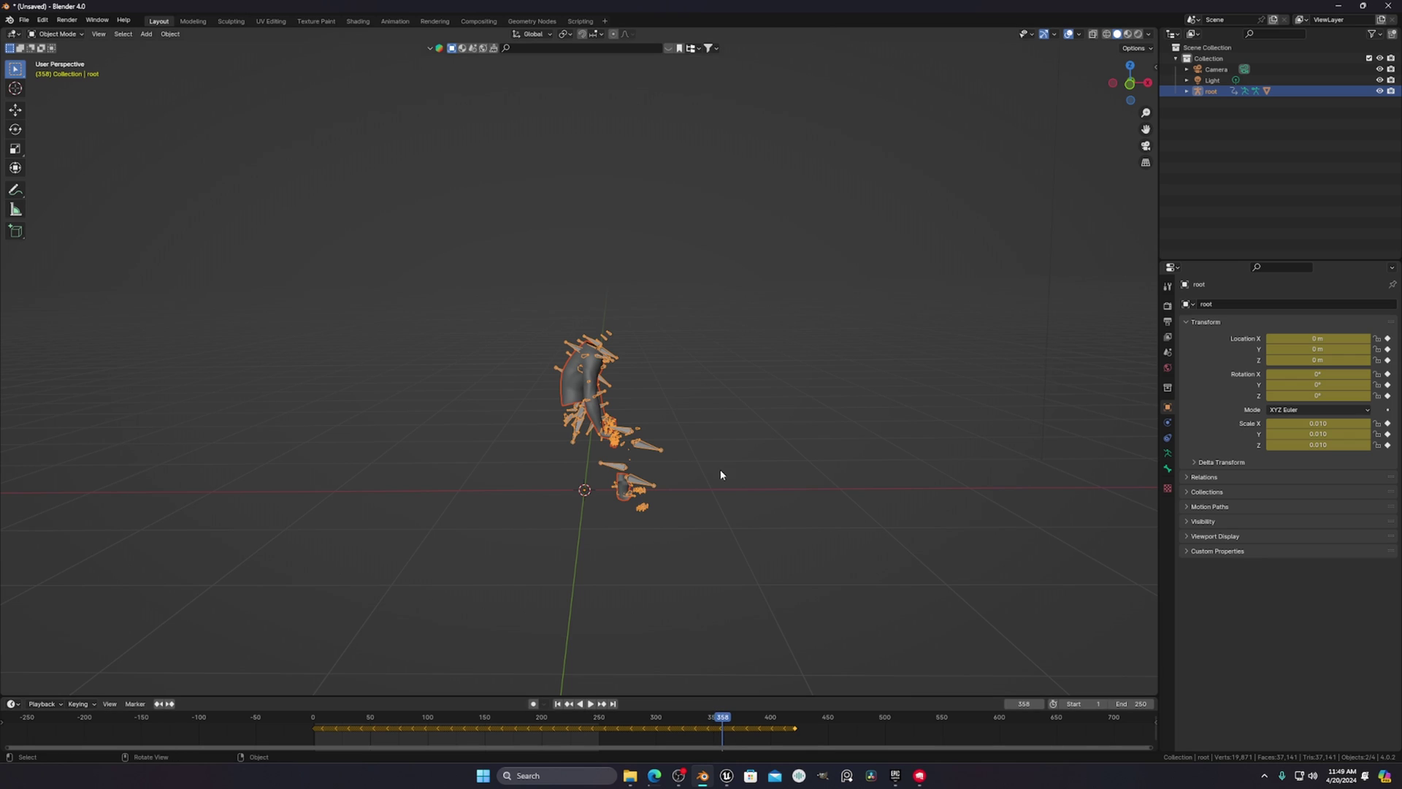
mouse_move(720, 474)
middle_mouse_down()
mouse_move(720, 438)
mouse_move(805, 515)
mouse_move(739, 493)
middle_mouse_up()
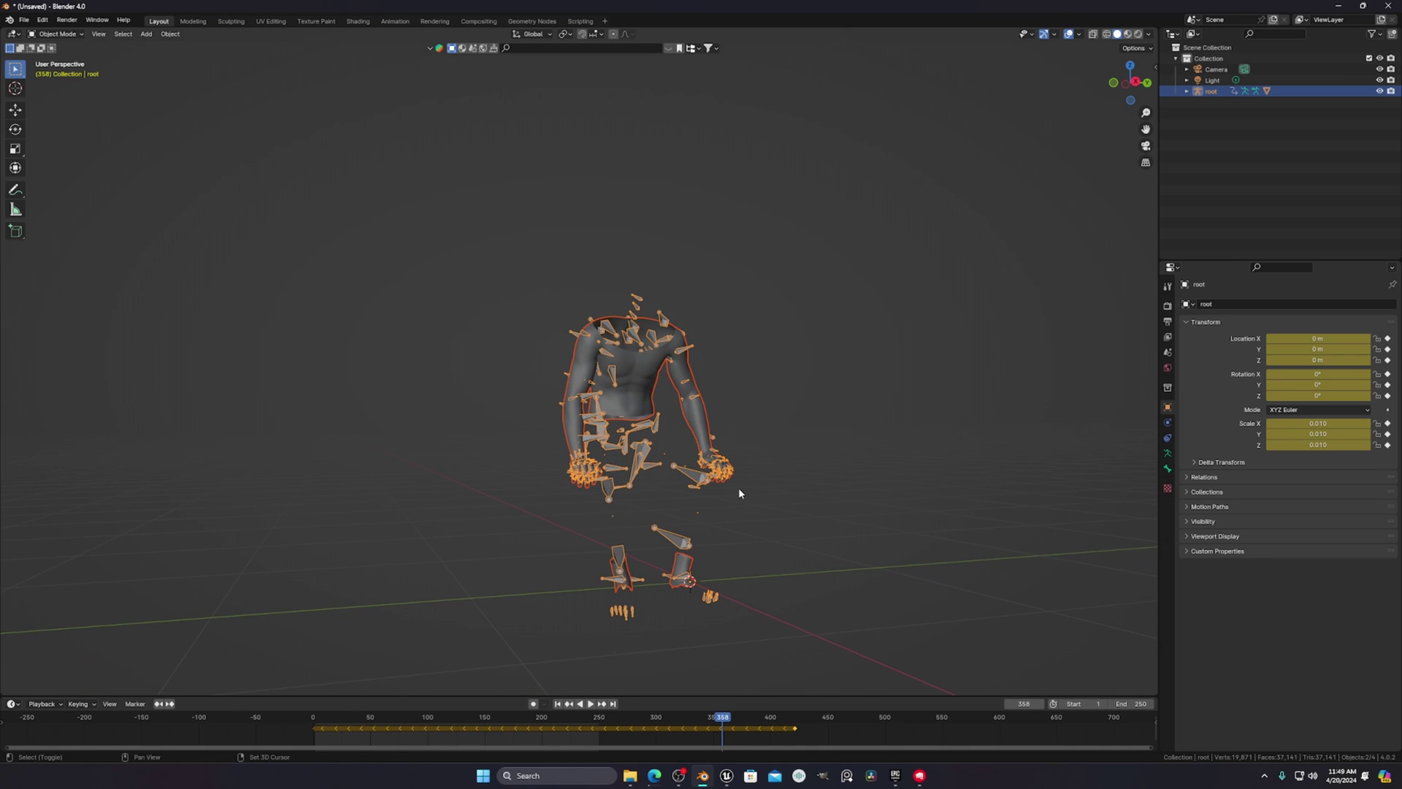
key("space")
scroll(743, 498, "up", 1)
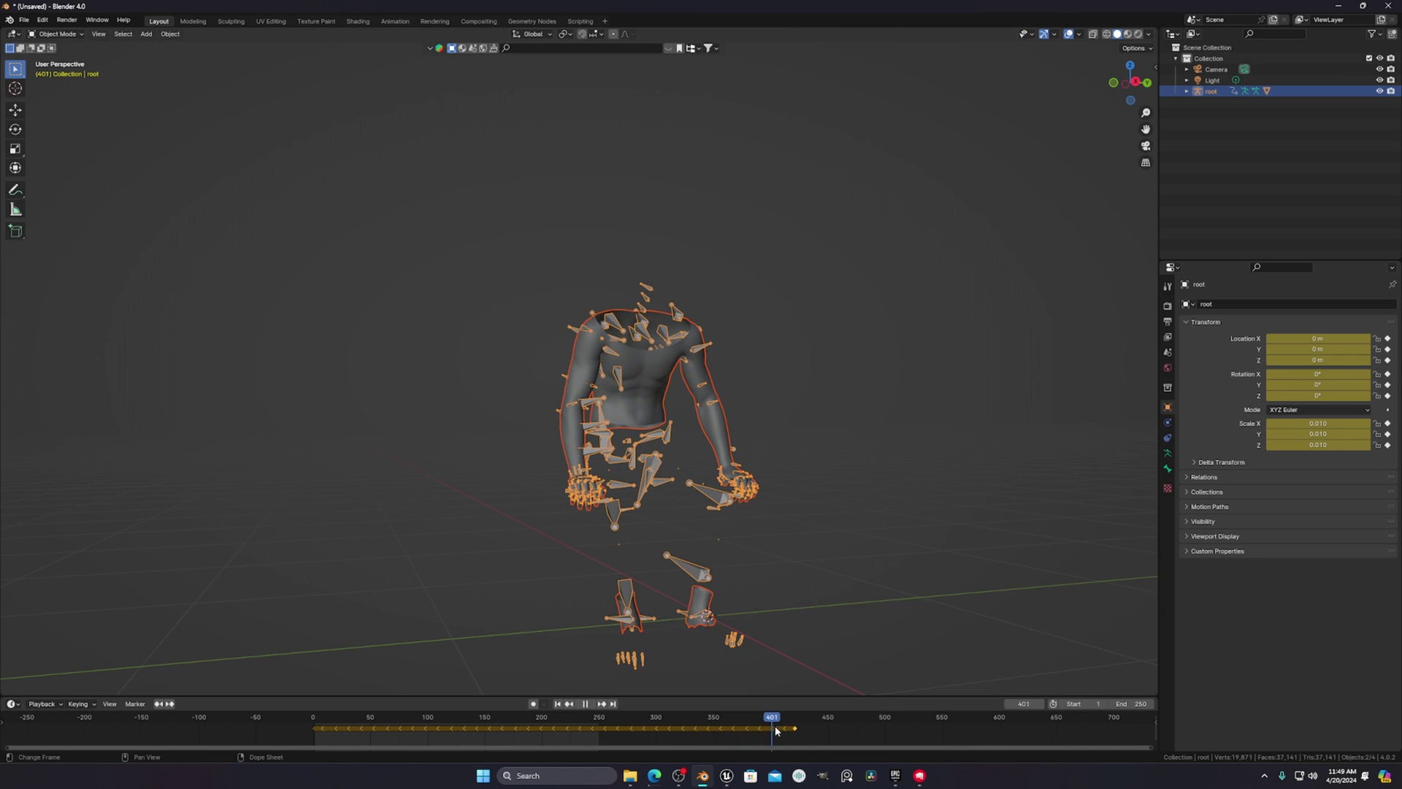
left_click_drag(776, 730, 591, 743)
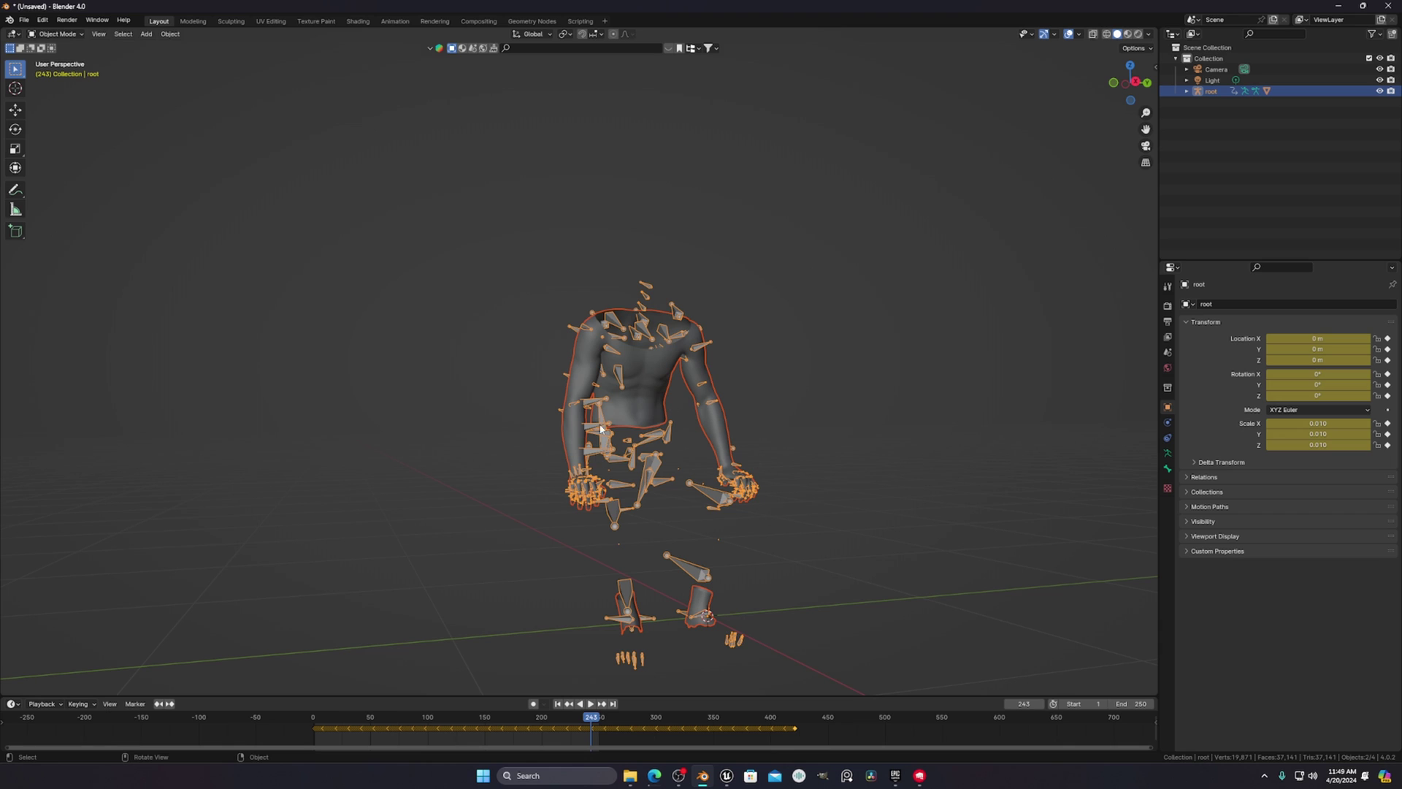
- Switch to Unreal Engine and export the pants sequence as pants.FBX into the Boy folder, keeping Bake Actor Animation at Bake All
left_click(727, 776)
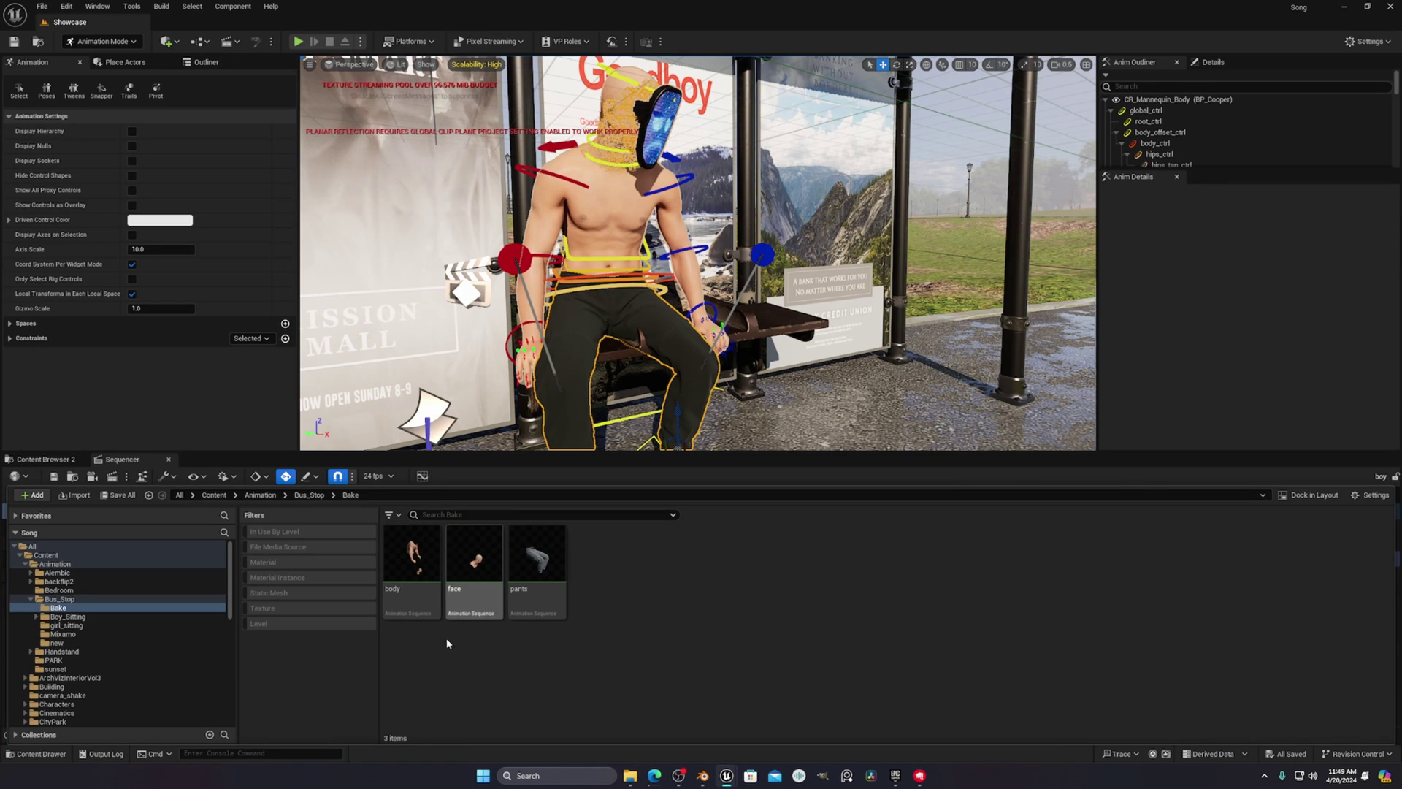
right_click(546, 577)
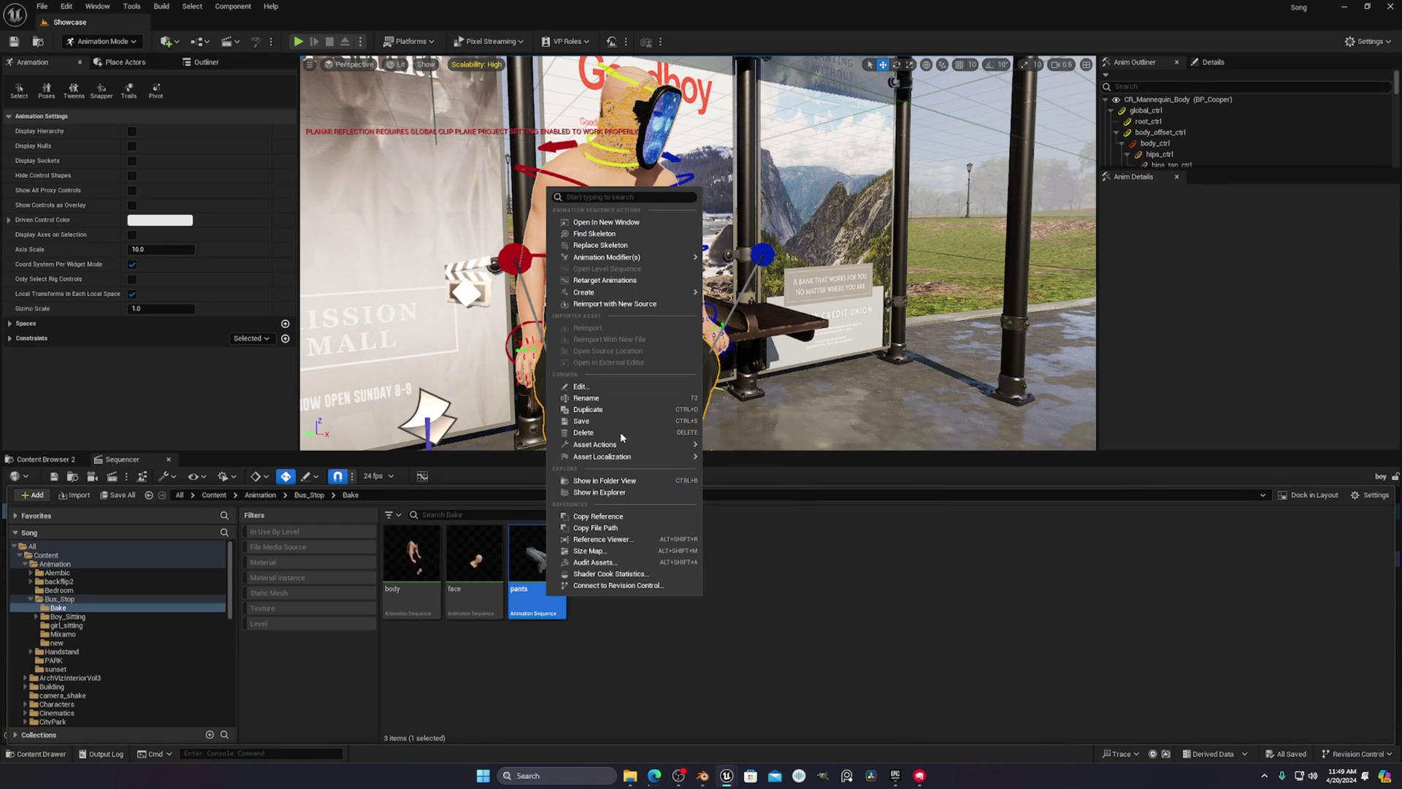
left_click(411, 555)
left_click(538, 576, "shift")
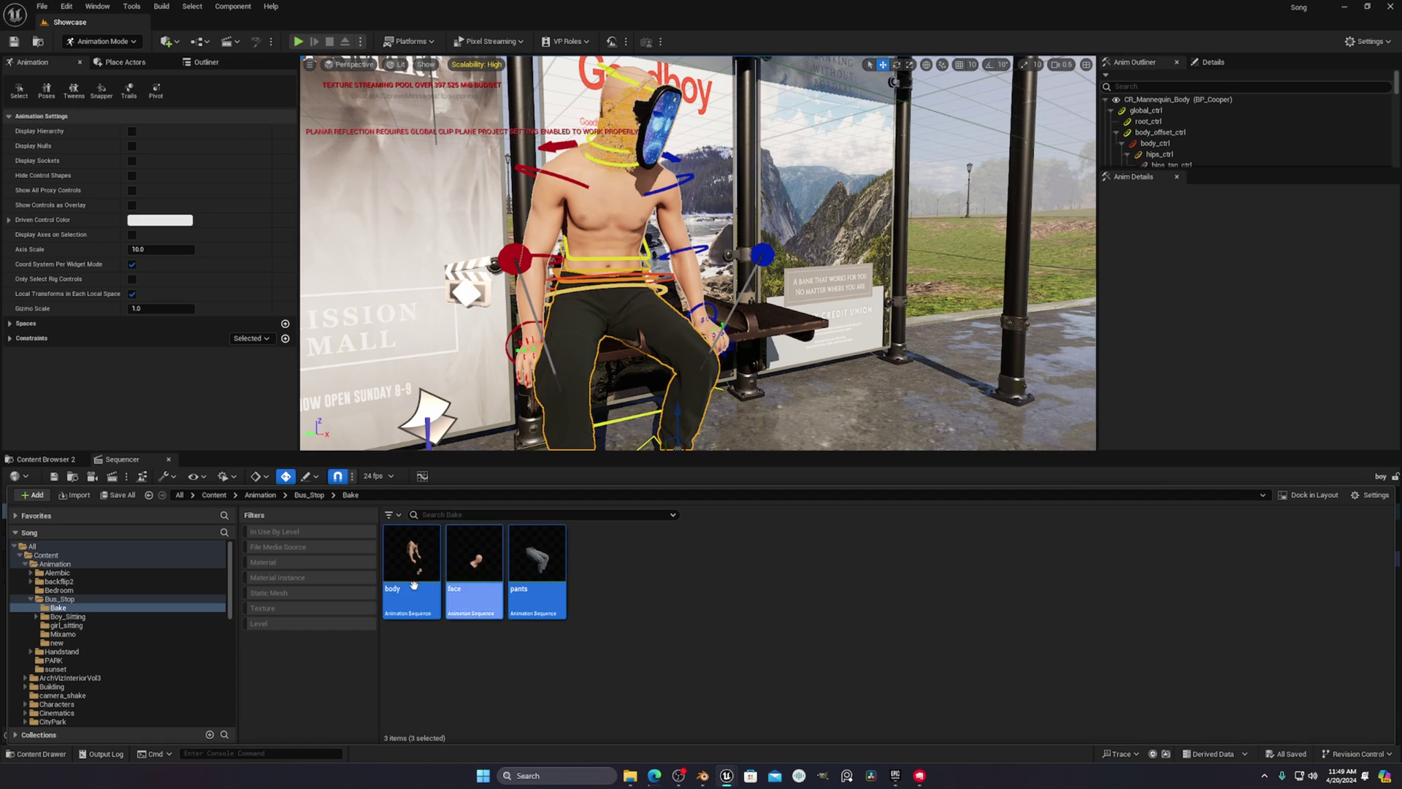
left_click(541, 669)
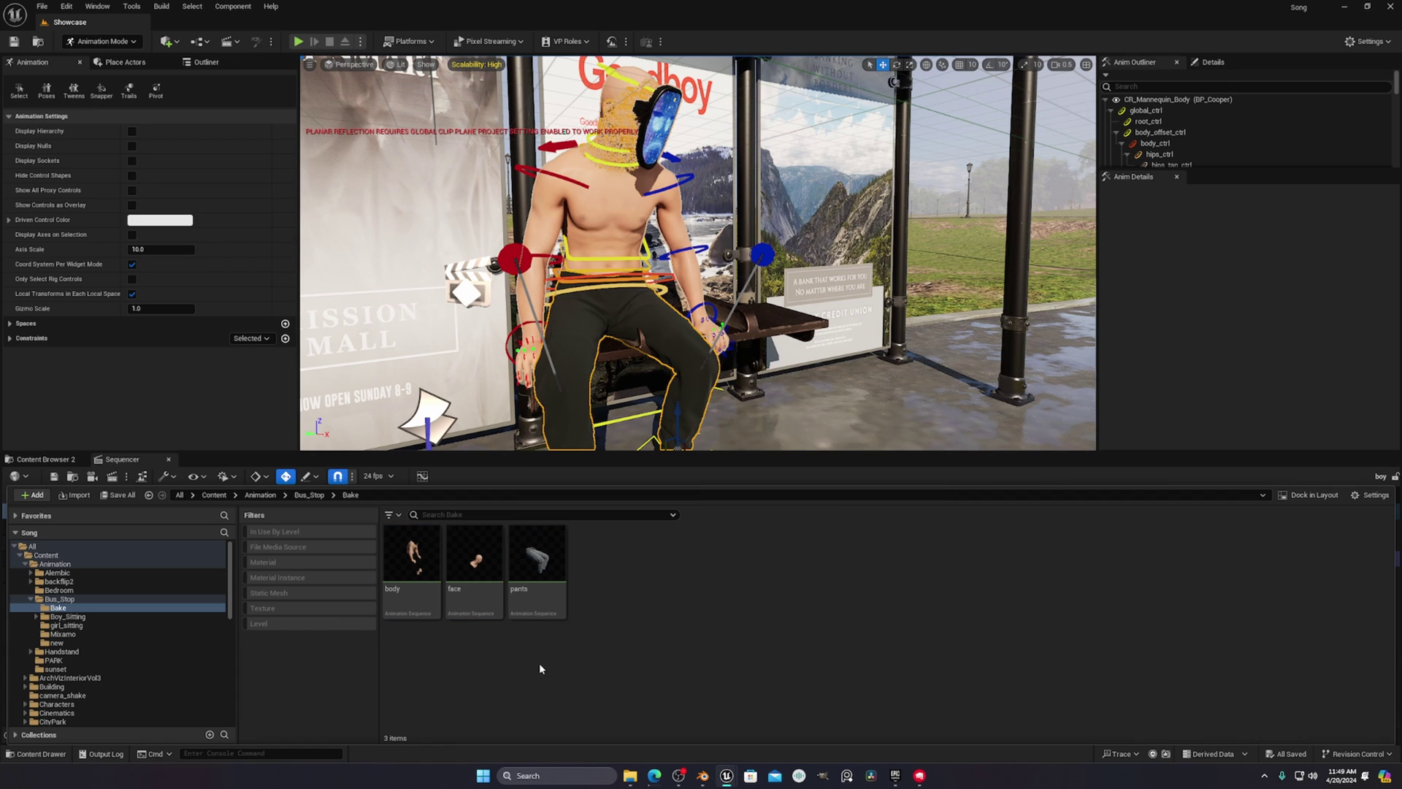
right_click(540, 577)
mouse_move(617, 442)
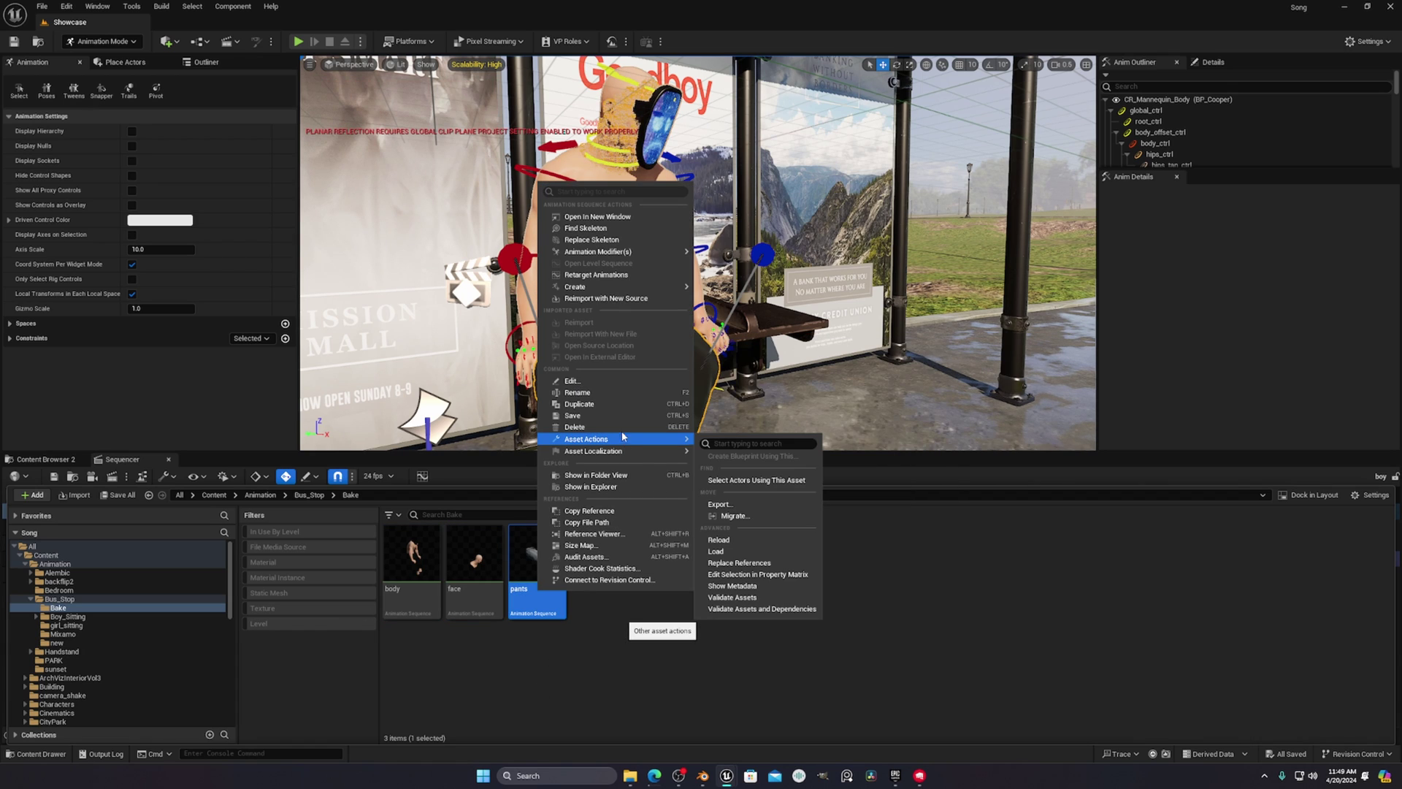
left_click(721, 504)
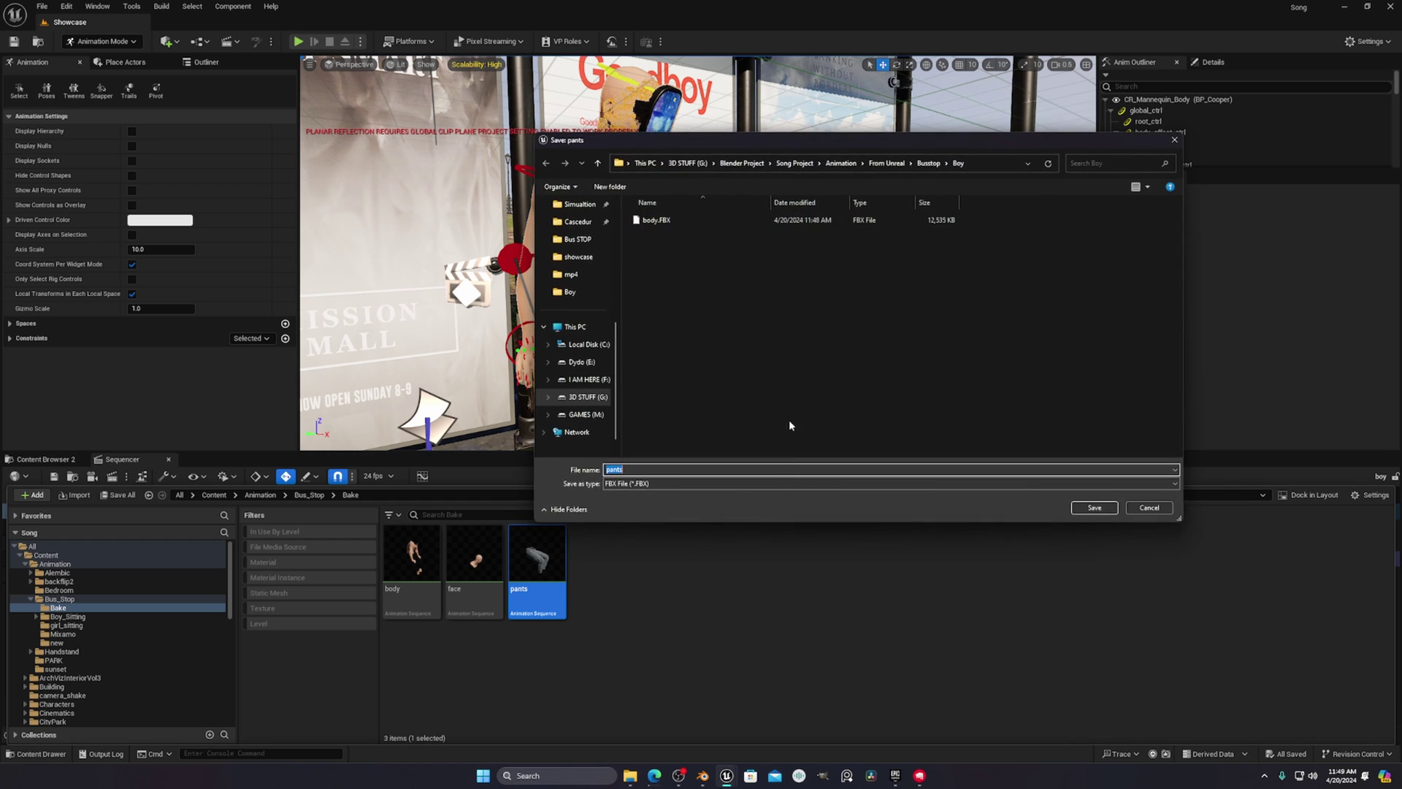
key("Return")
scroll(712, 409, "down", 5)
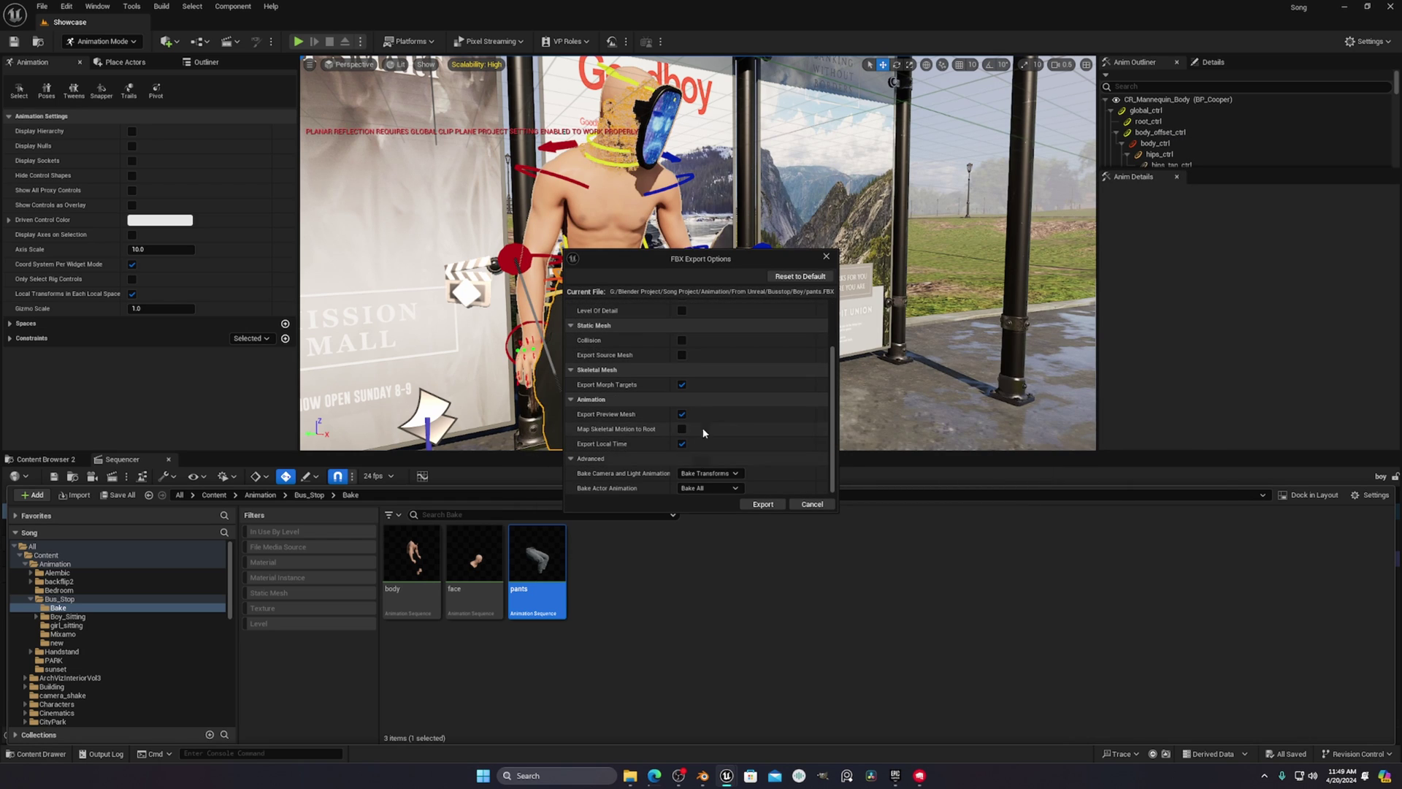
left_click(773, 506)
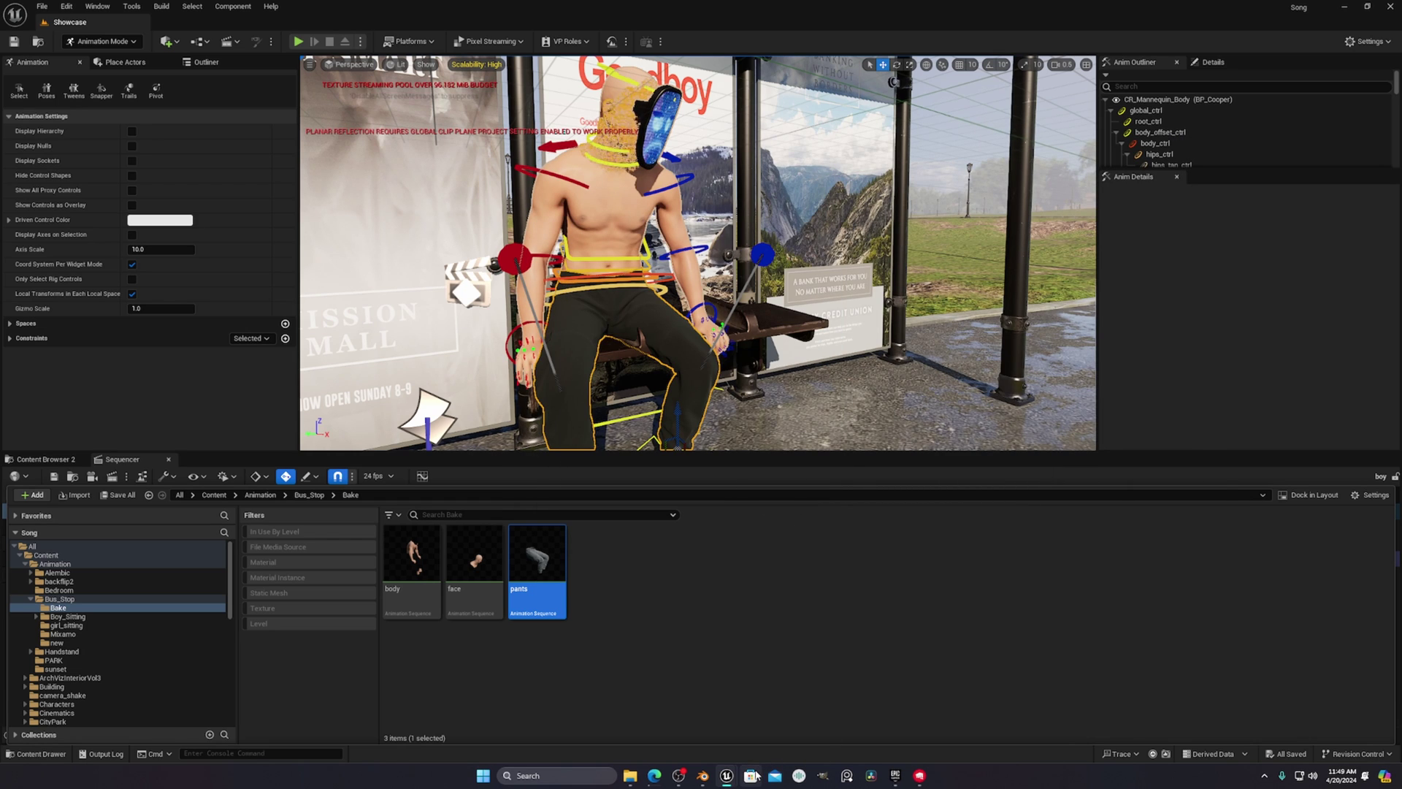
- Switch to Blender, import pants.FBX alongside the body, and preview the combined animation
left_click(703, 776)
left_click(24, 24)
mouse_move(88, 175)
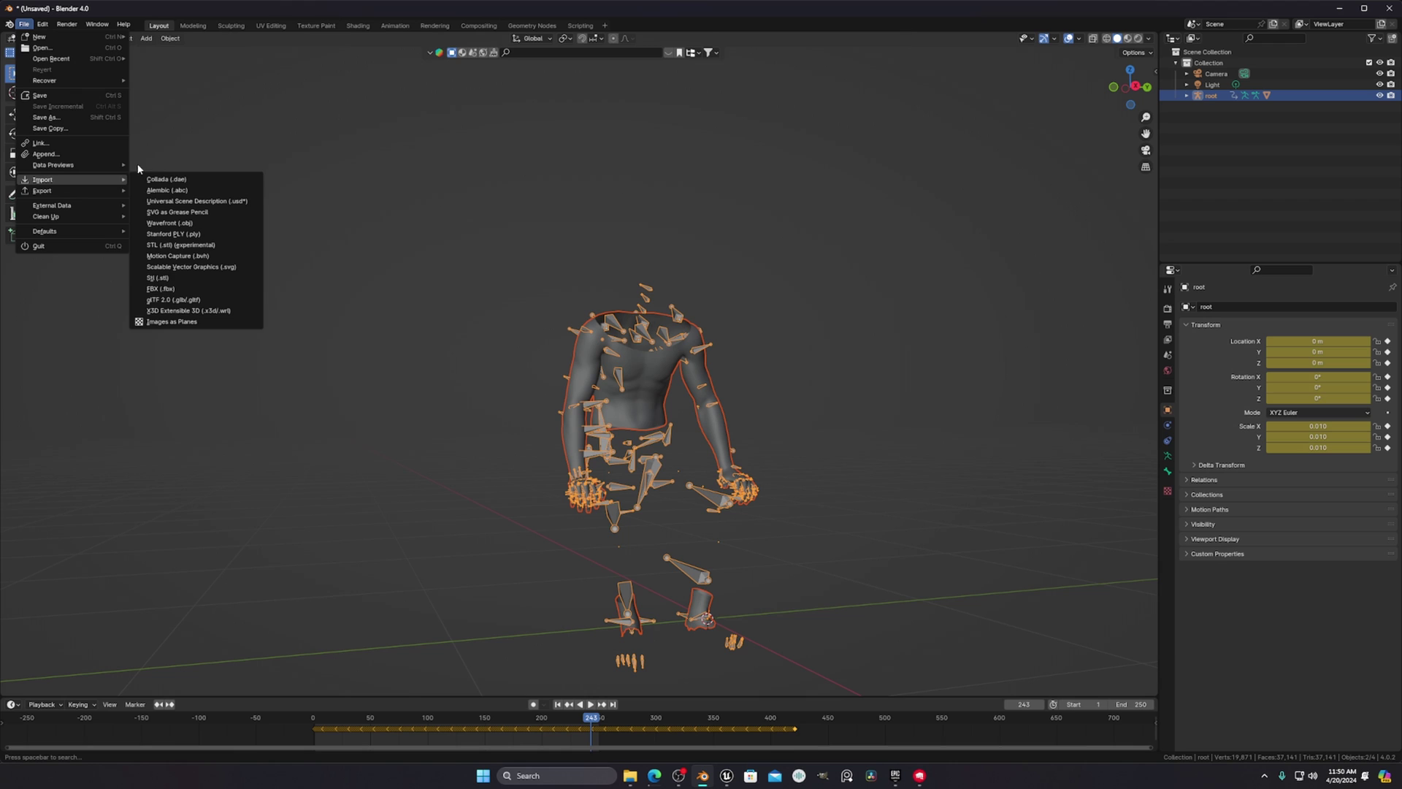
left_click(175, 278)
left_click(577, 300)
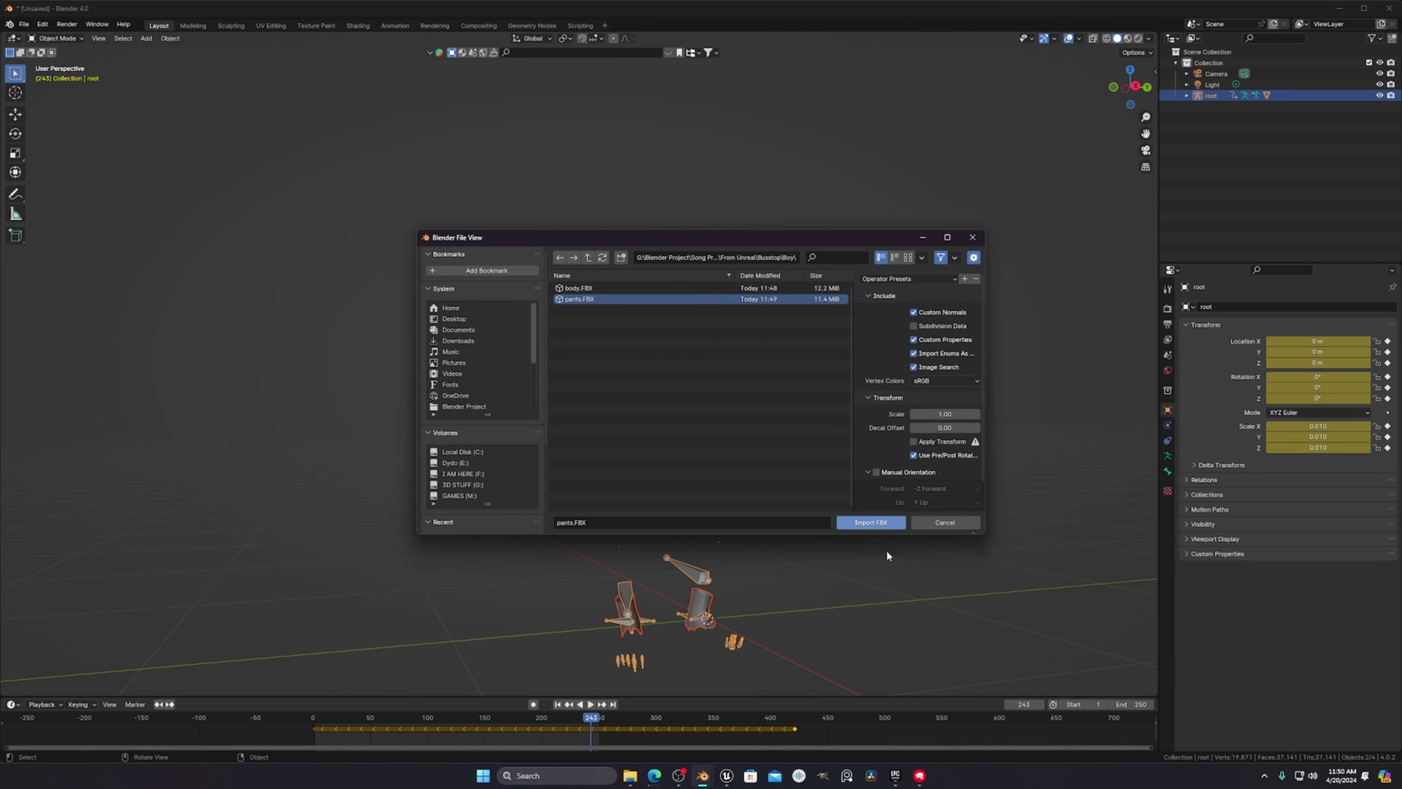
left_click(880, 524)
middle_click_drag(766, 623, 711, 547)
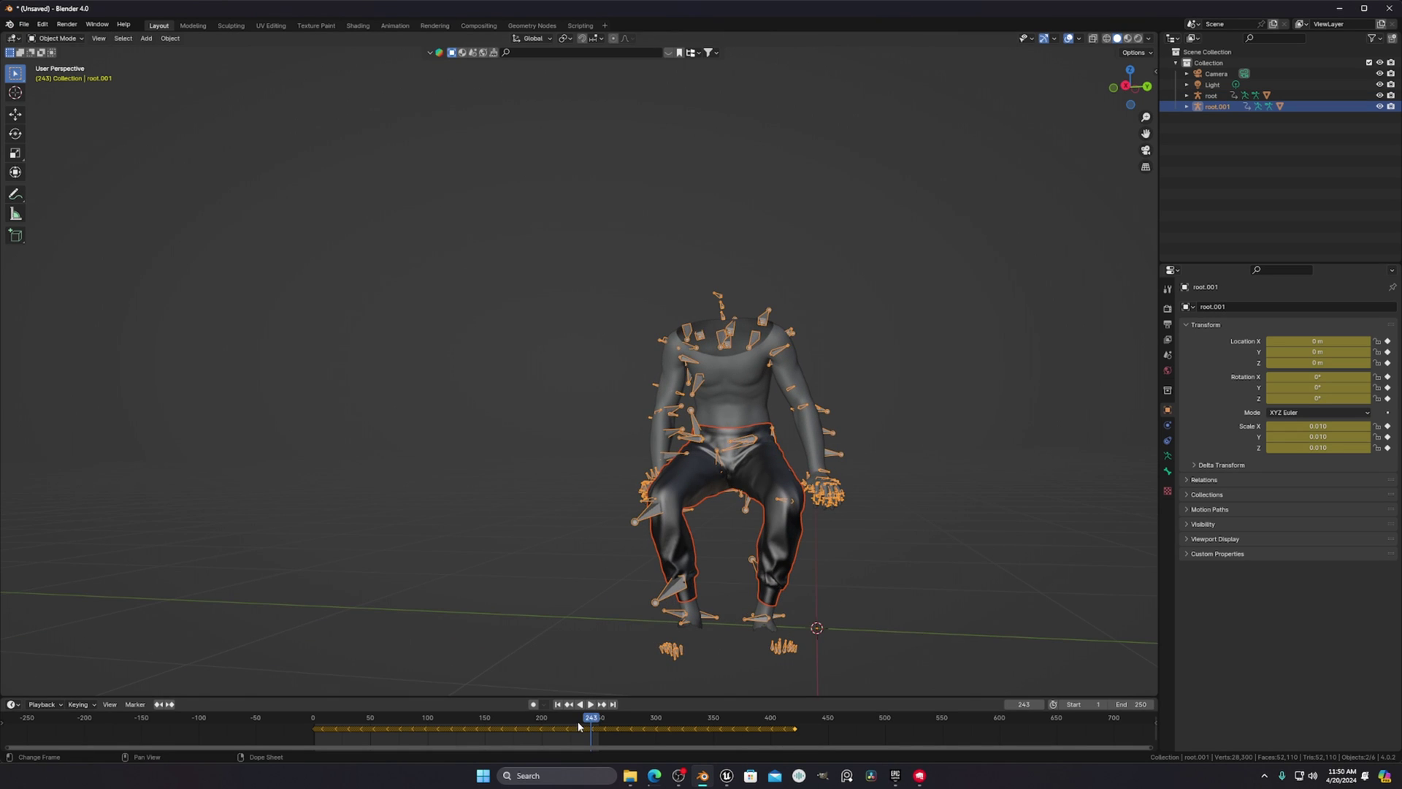
mouse_move(579, 724)
left_mouse_down()
mouse_move(451, 727)
mouse_move(592, 737)
left_mouse_up()
key("space")
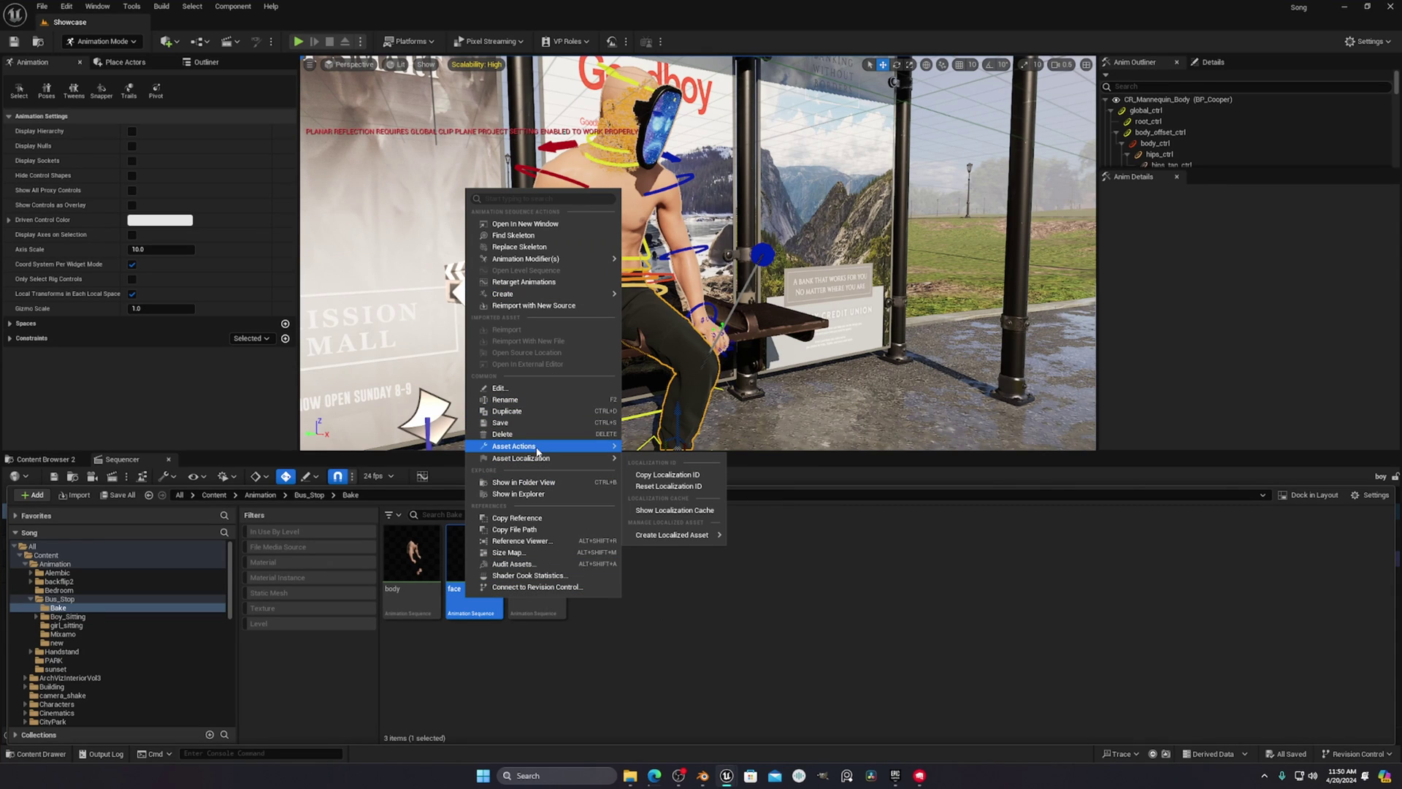
- Export the face sequence as face.FBX into the Boy folder, keeping Bake Actor Animation at Bake All
mouse_move(538, 447)
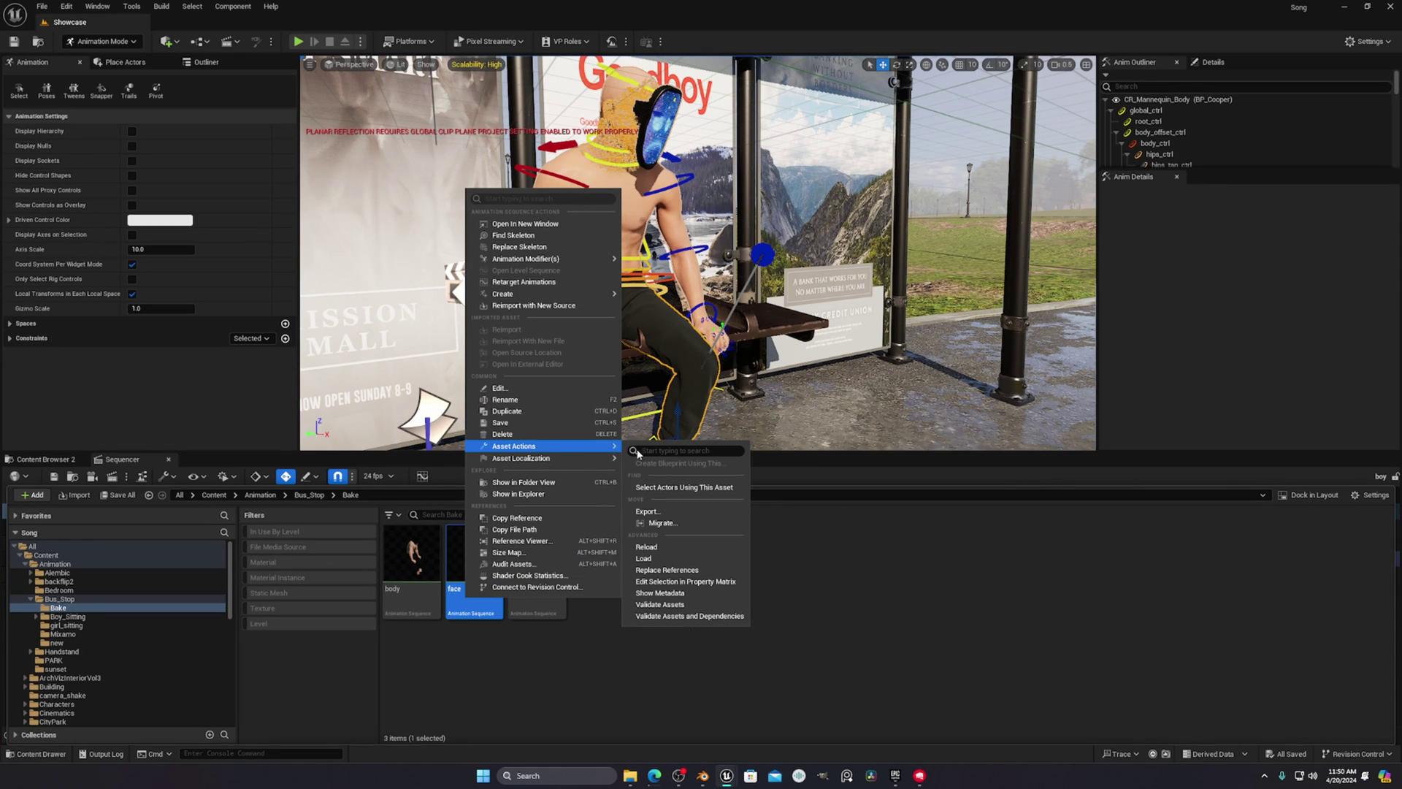
left_click(670, 512)
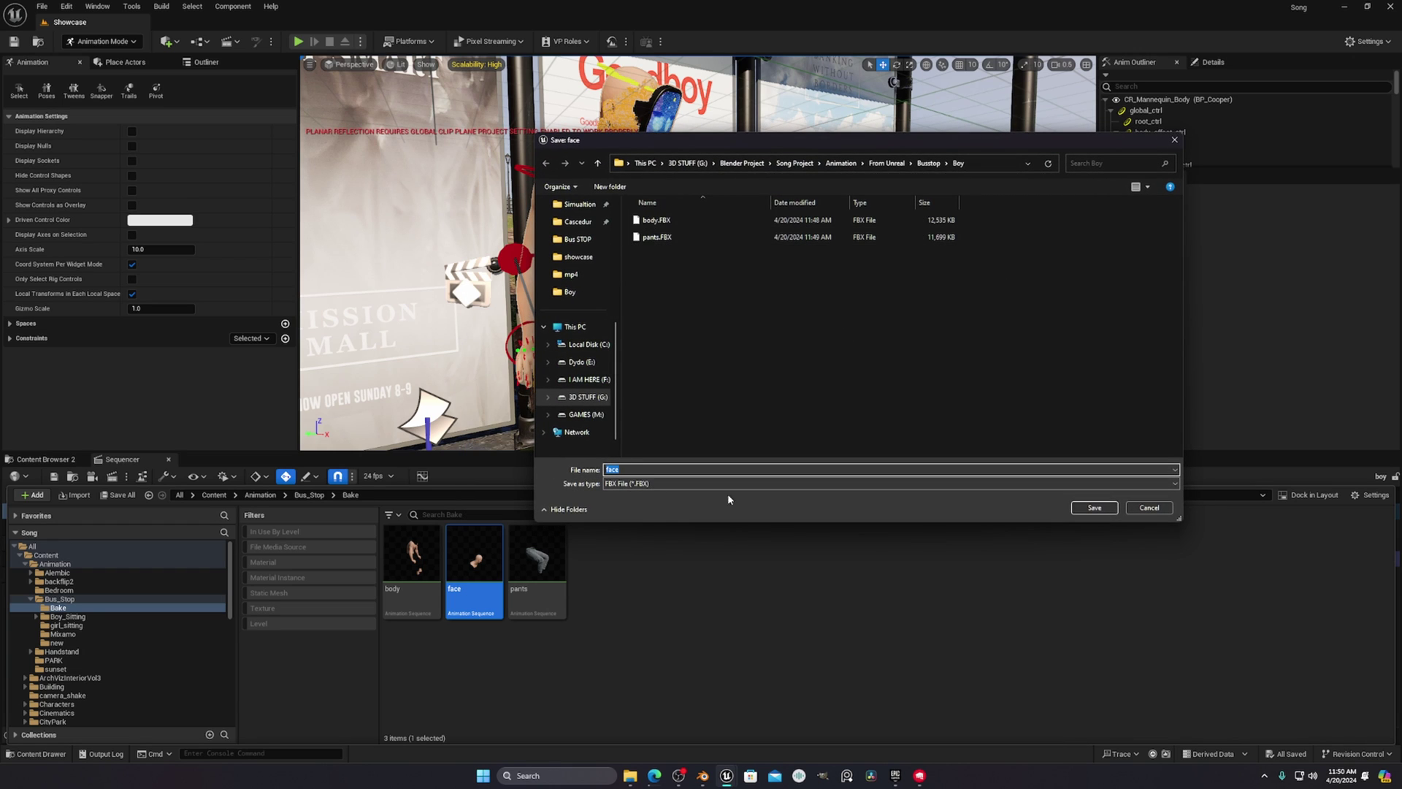
left_click(1079, 509)
scroll(767, 428, "down", 2)
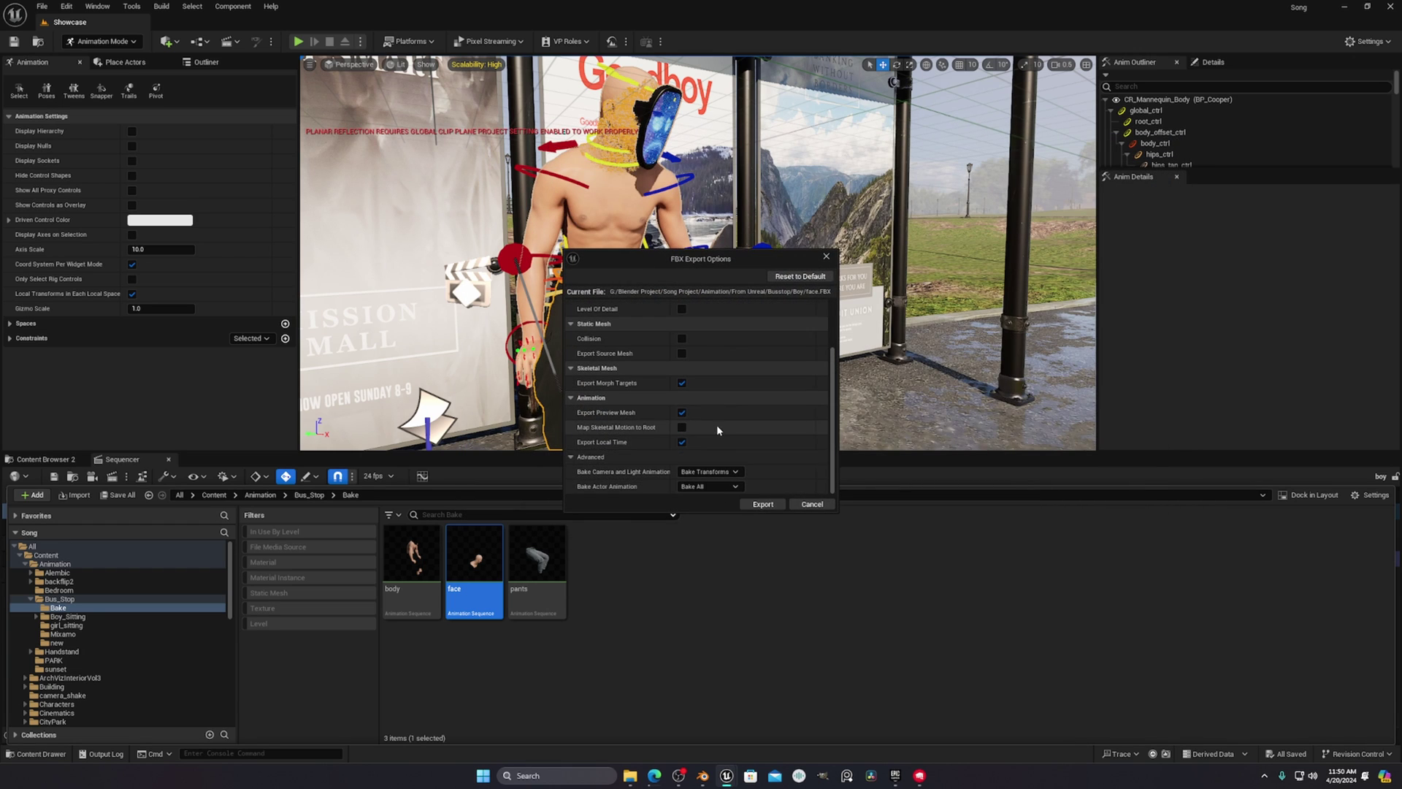
left_click(762, 505)
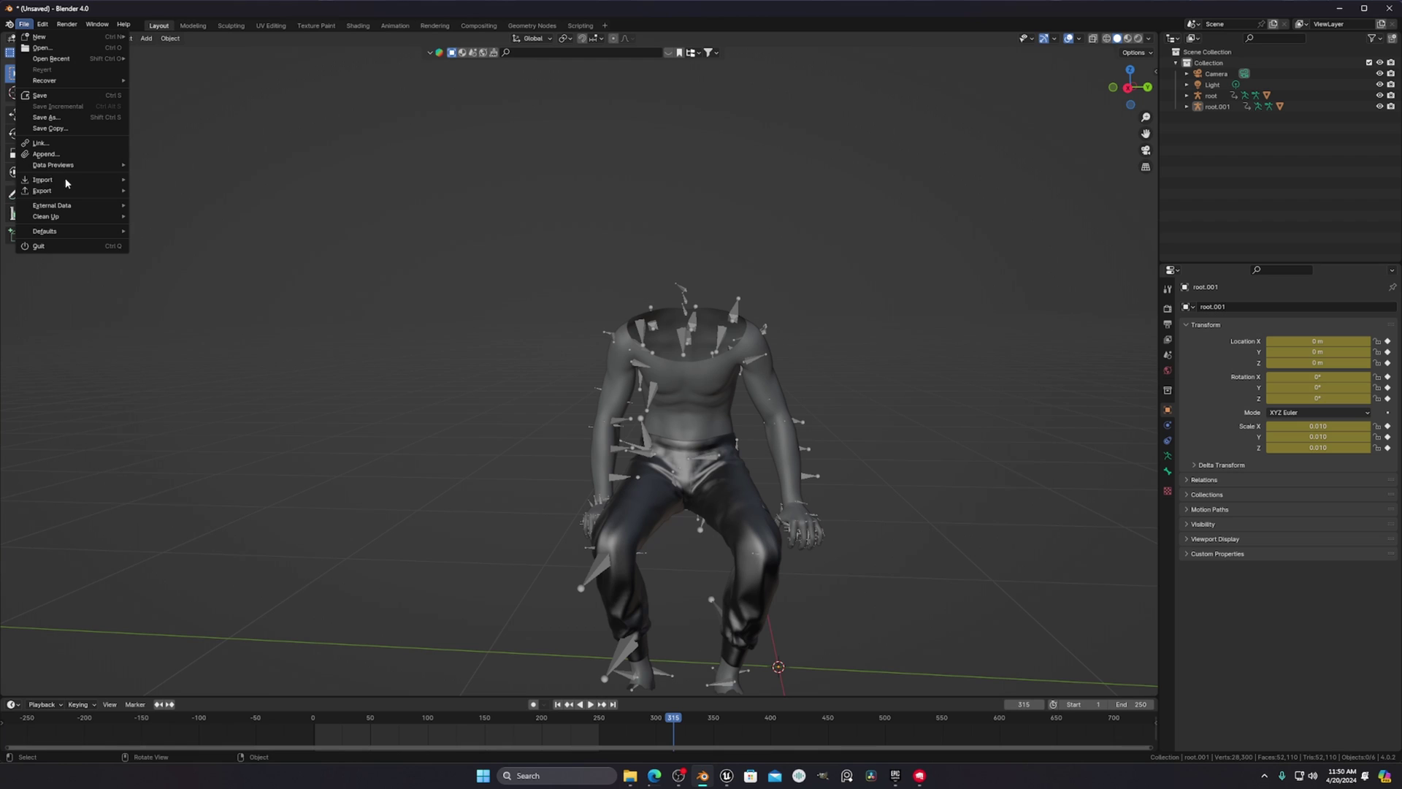
- Switch to Blender and try importing face.FBX from the Boy folder with the default FBX import settings
mouse_move(73, 179)
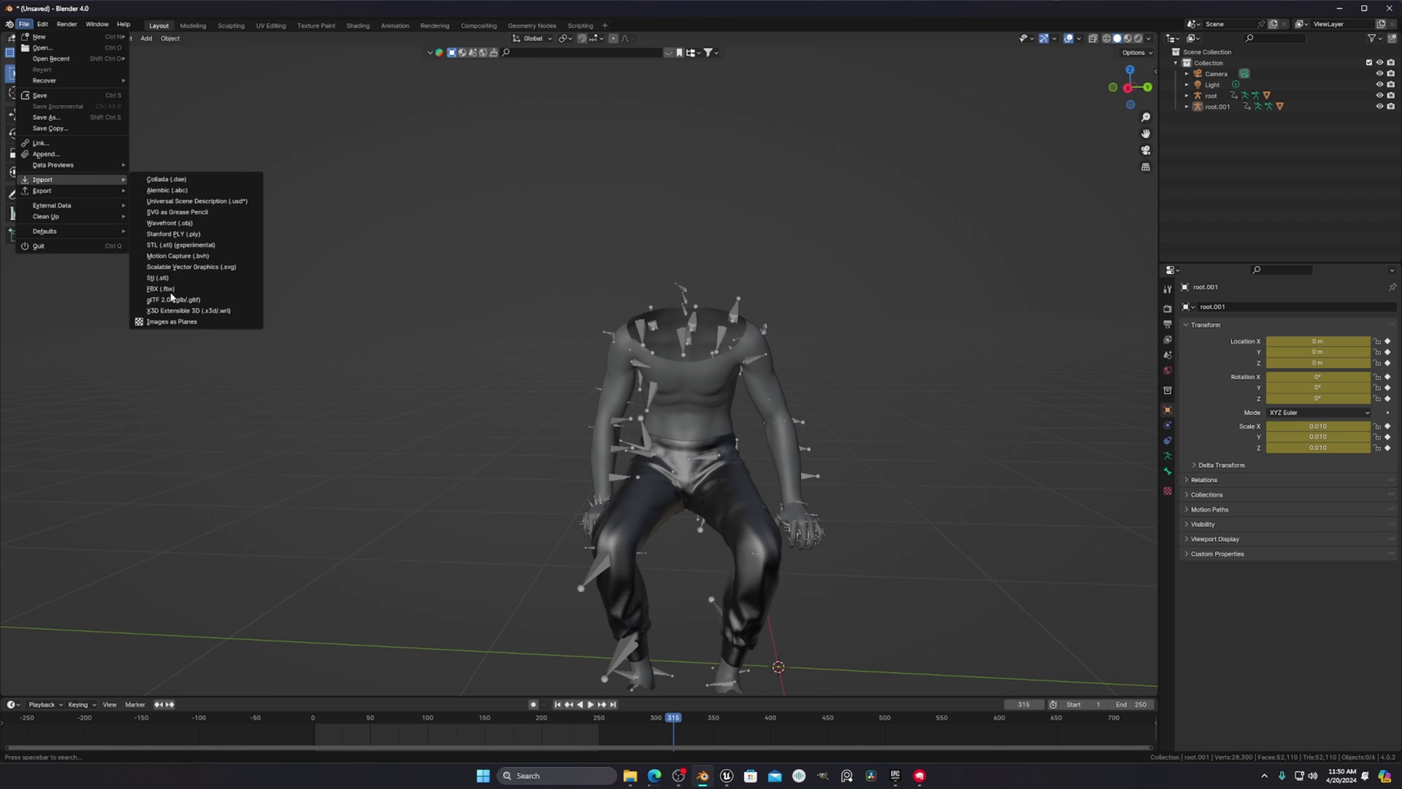
left_click(163, 288)
left_click(579, 289)
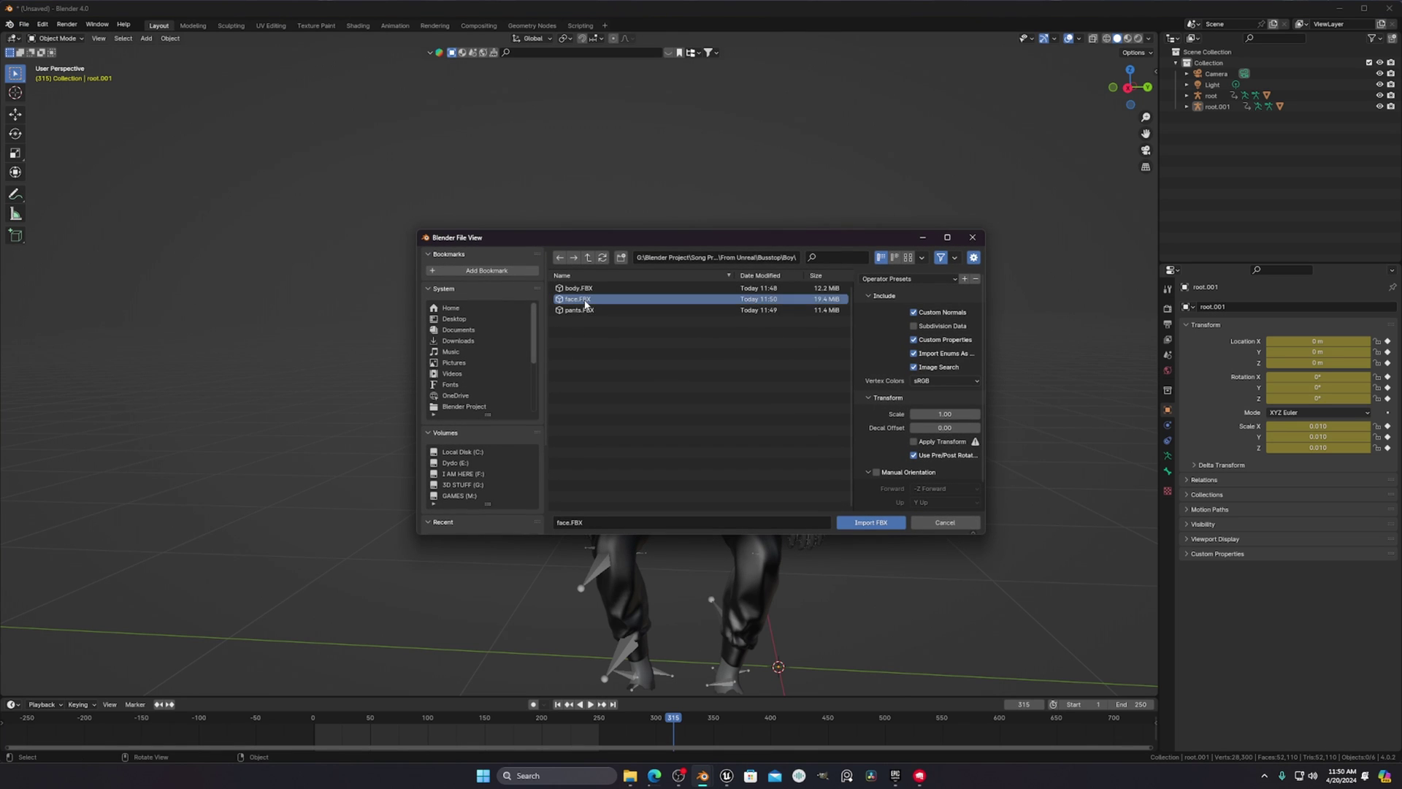
left_click(872, 522)
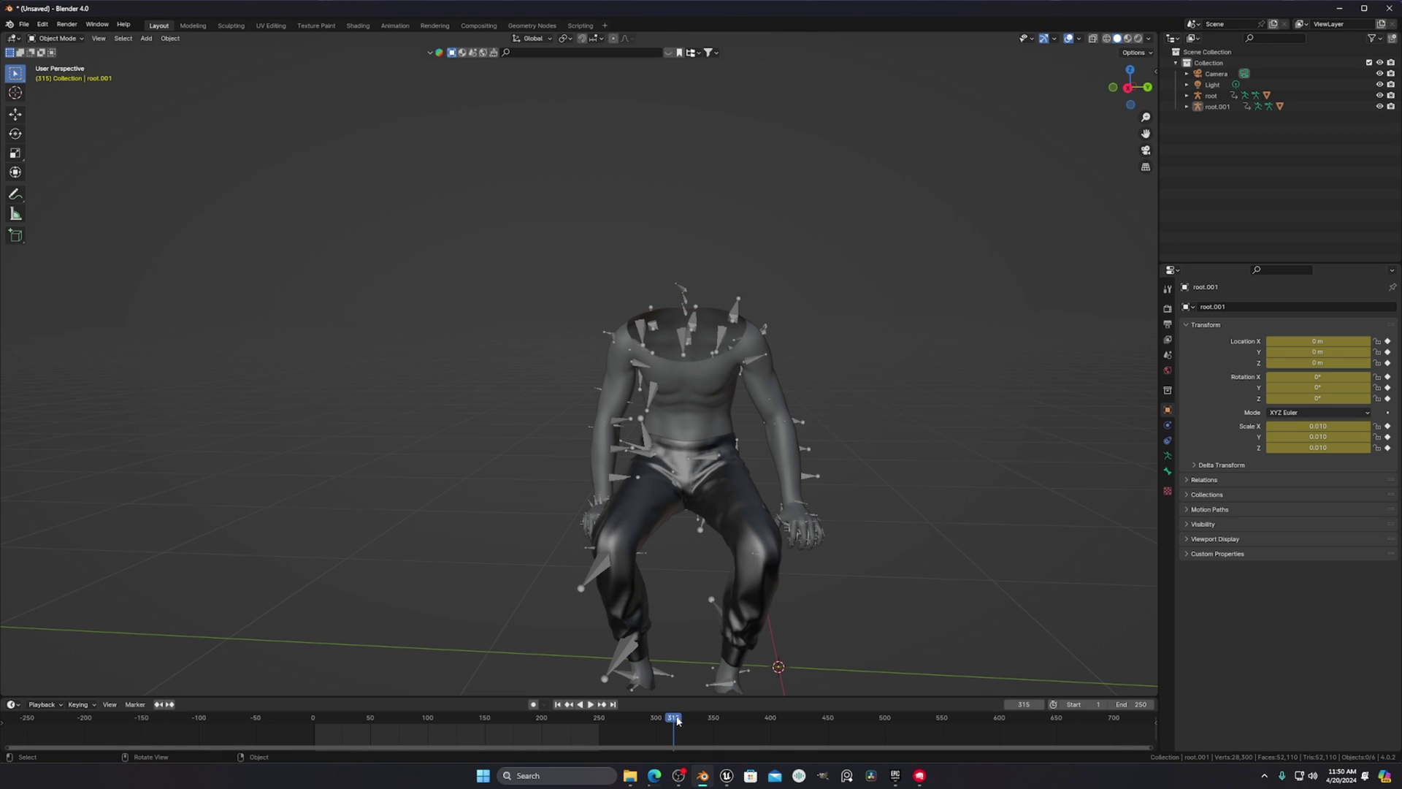
- Play and scrub the animation to compare the imported face rig with the body, and delete the face rig
middle_click_drag(787, 398, 814, 409)
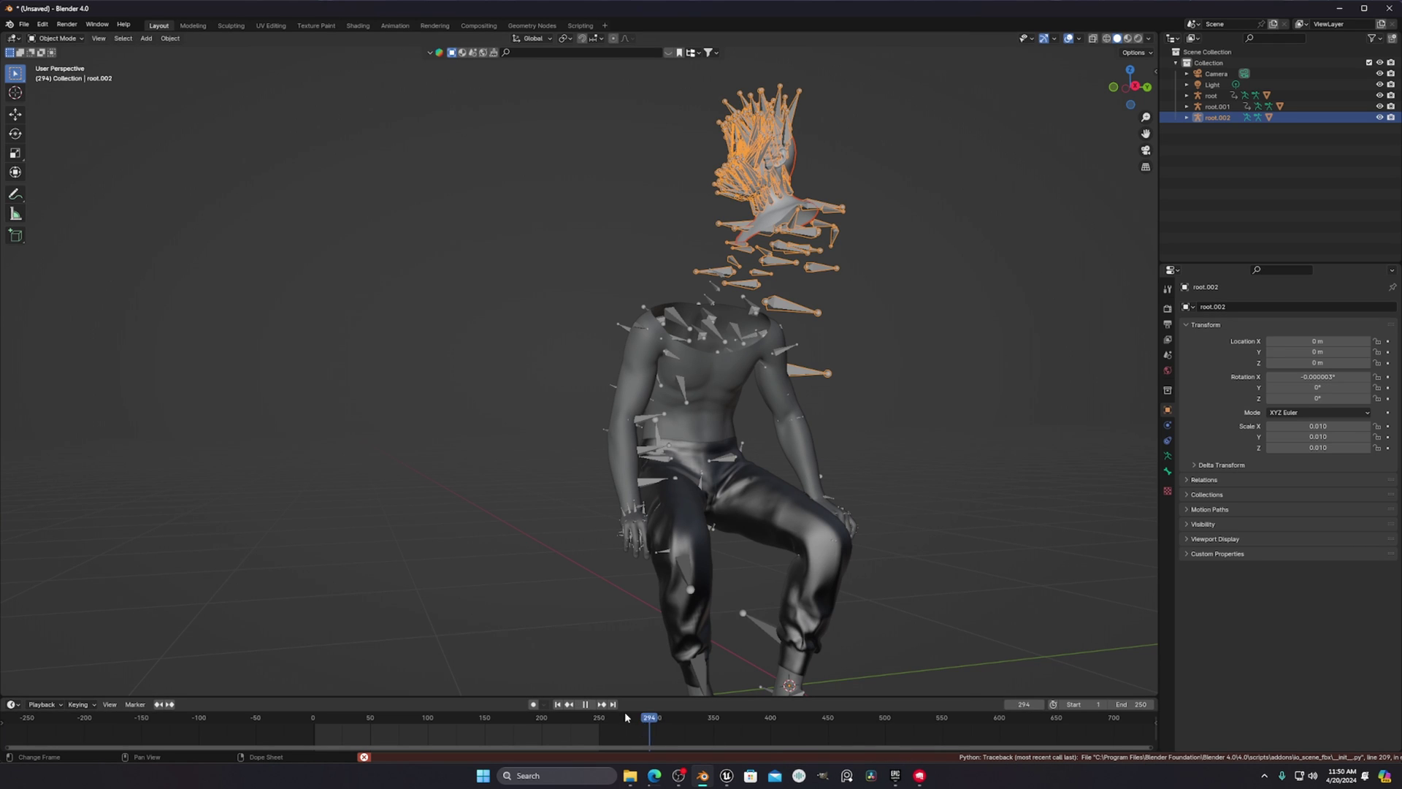
left_click_drag(626, 717, 435, 720)
key("space")
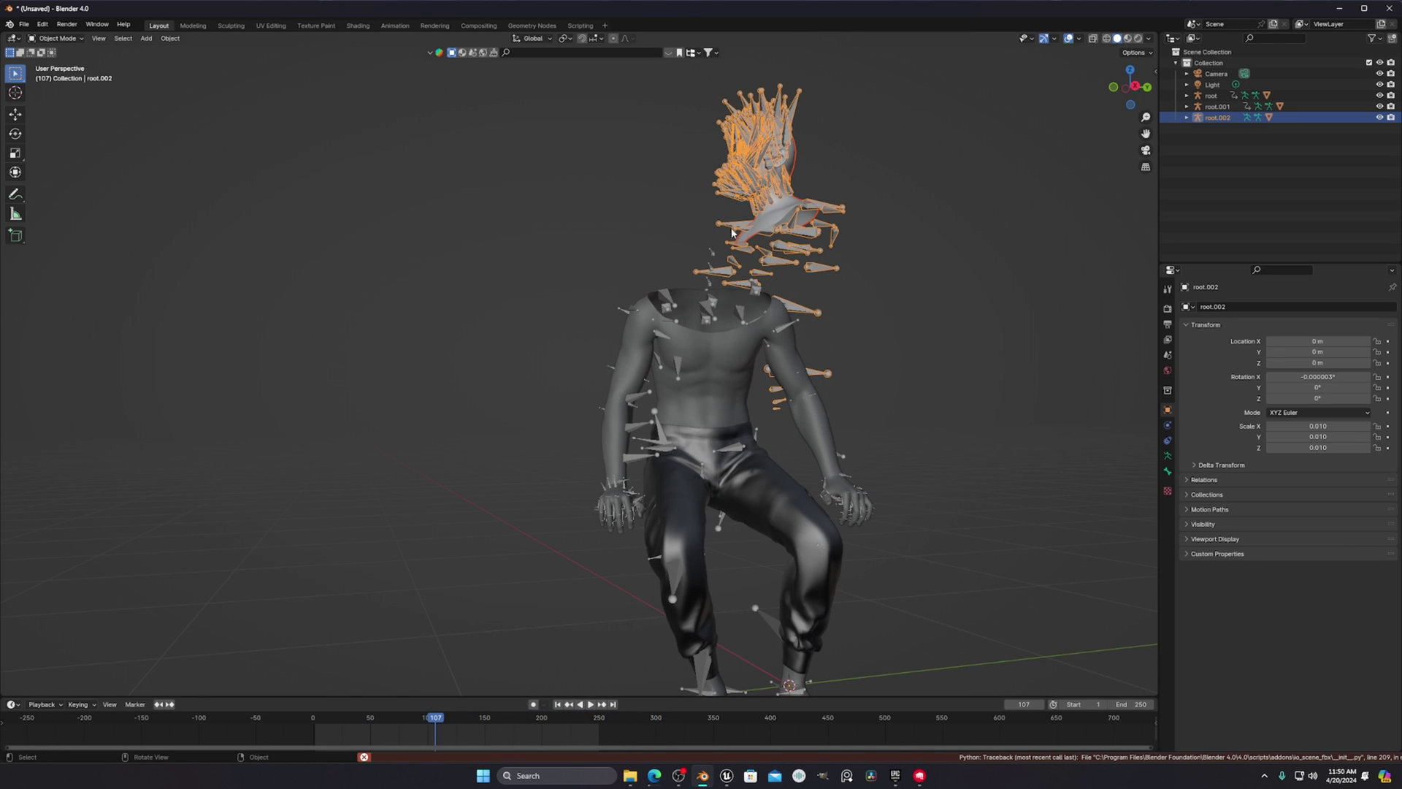
key("space")
key("space")
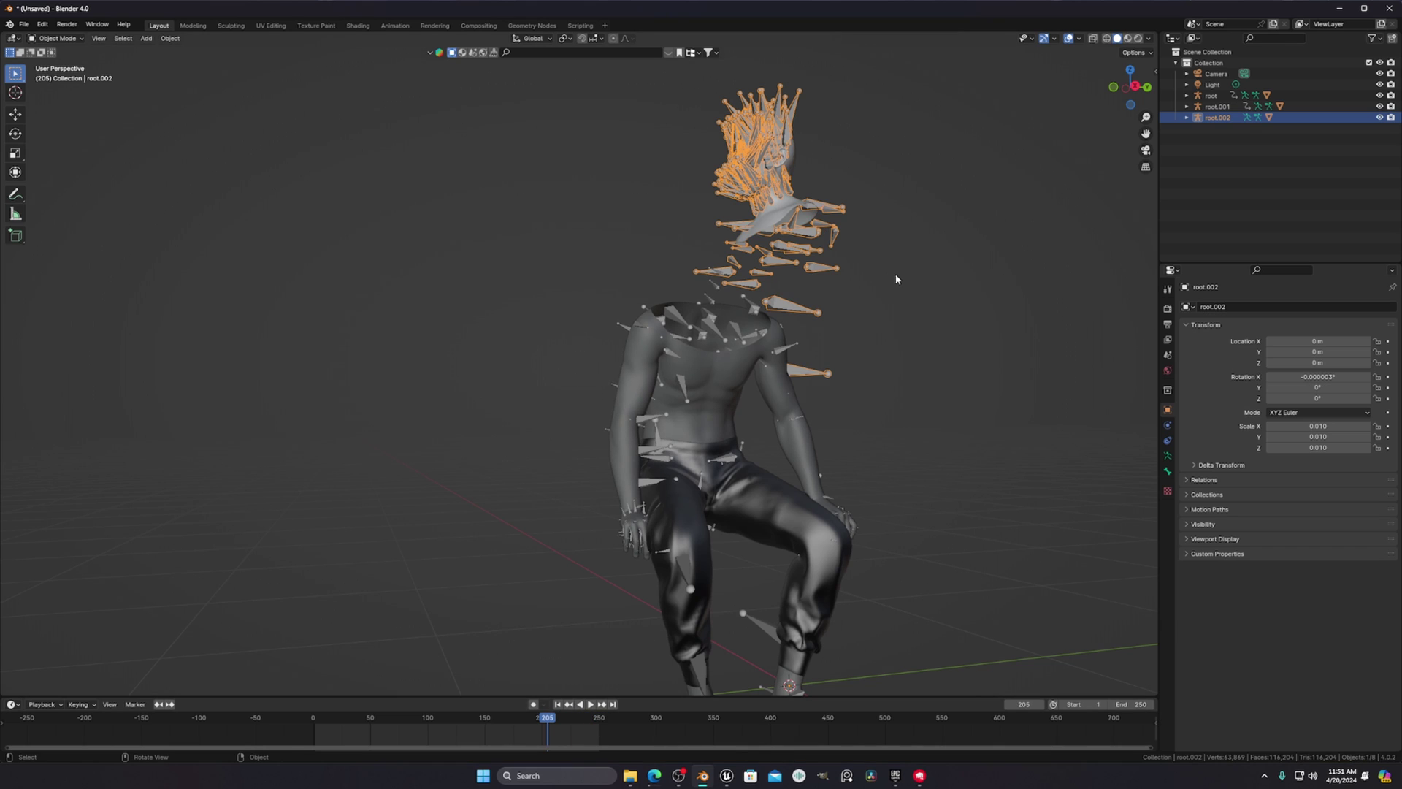
key("x")
- Switch to Microsoft Edge, search for "autodesk fbx converter" and view the Windows downloads on Autodesk's FBX Converter Archives page
left_click(1335, 9)
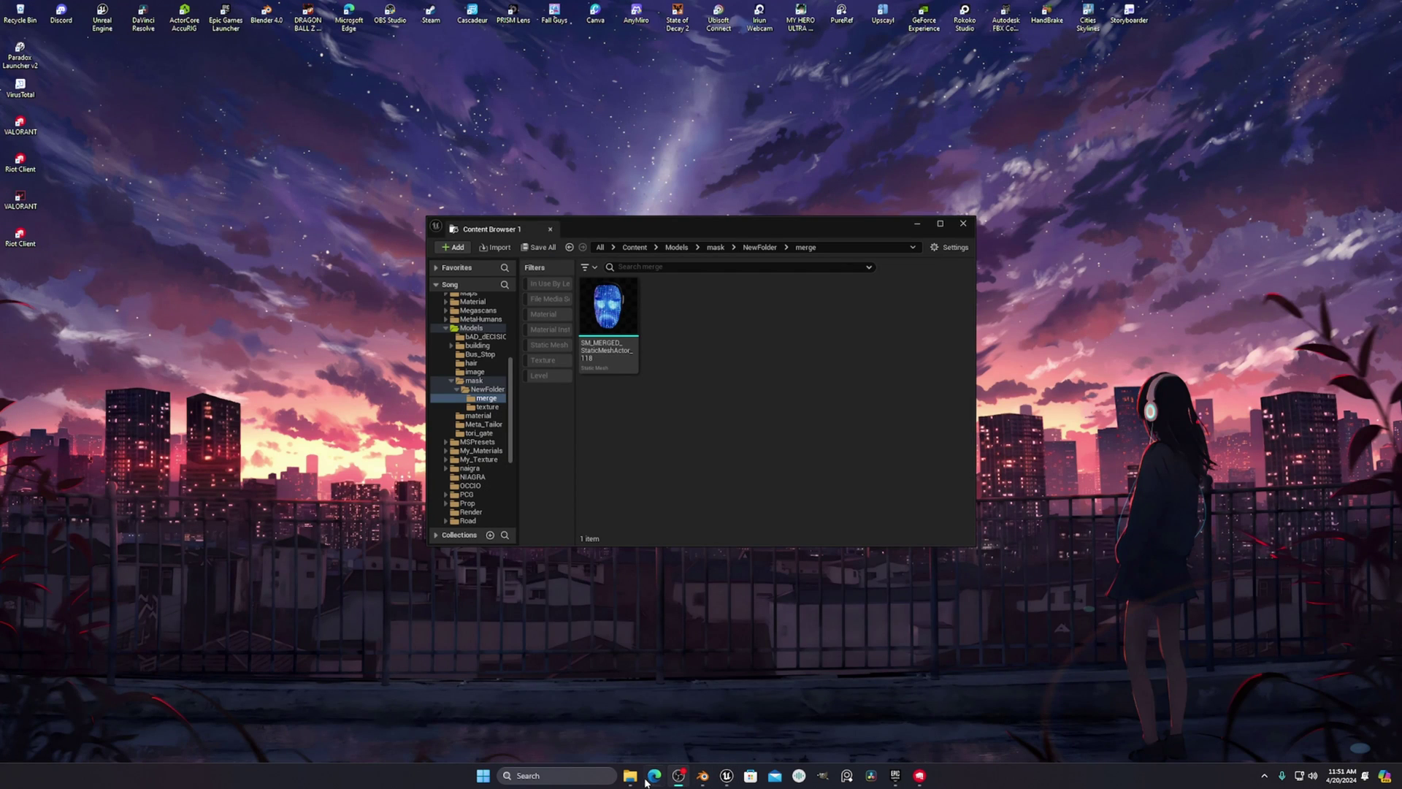
left_click(653, 775)
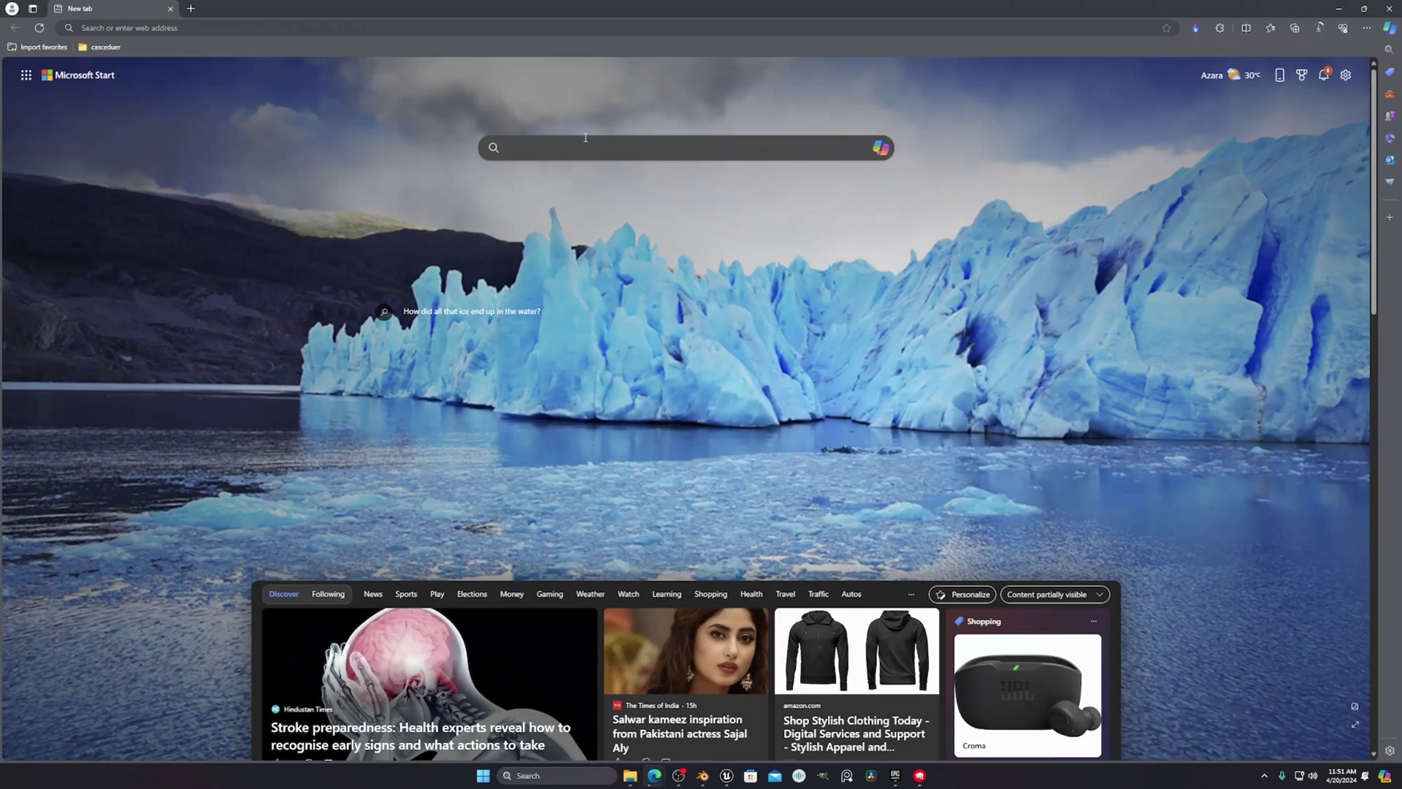
left_click(586, 137)
type("autodesk")
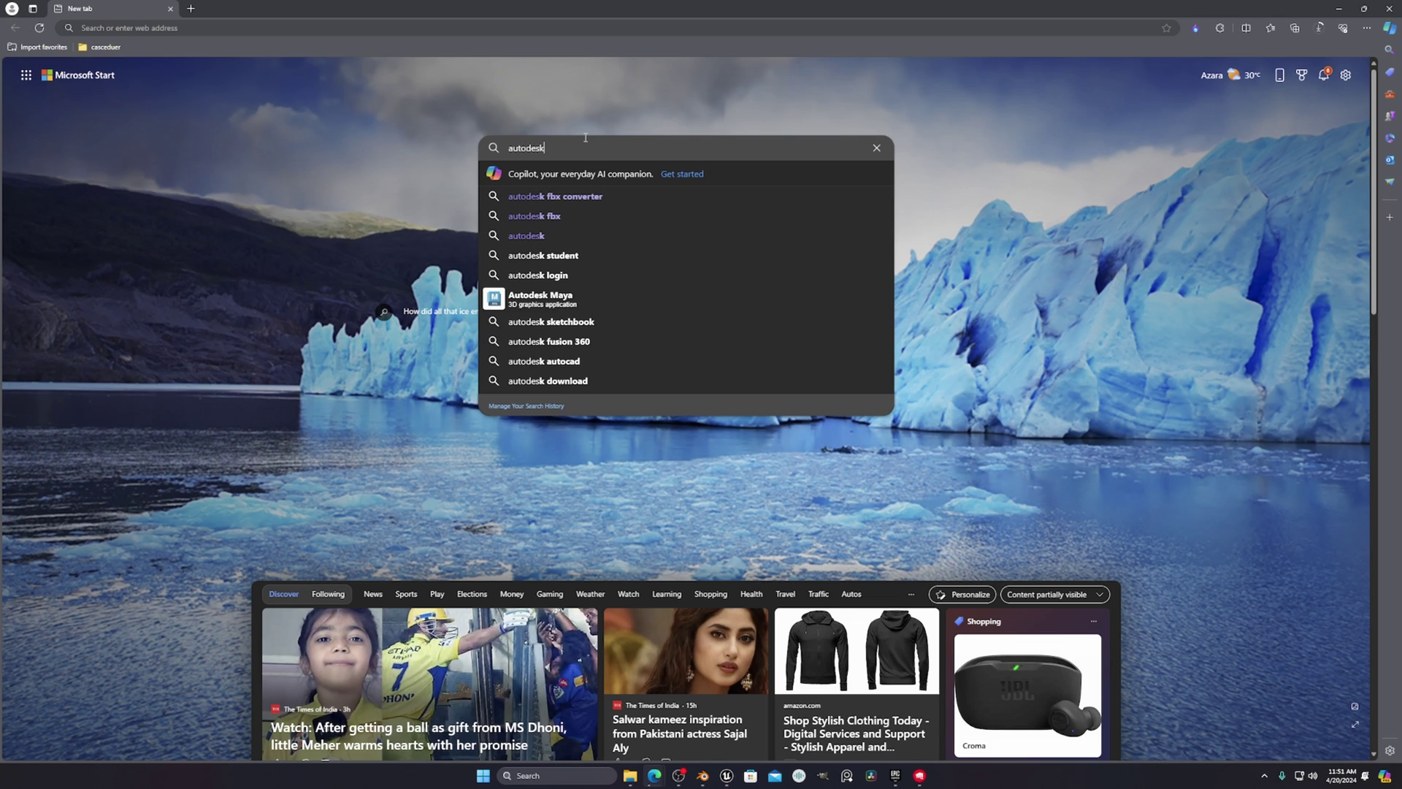
left_click(551, 198)
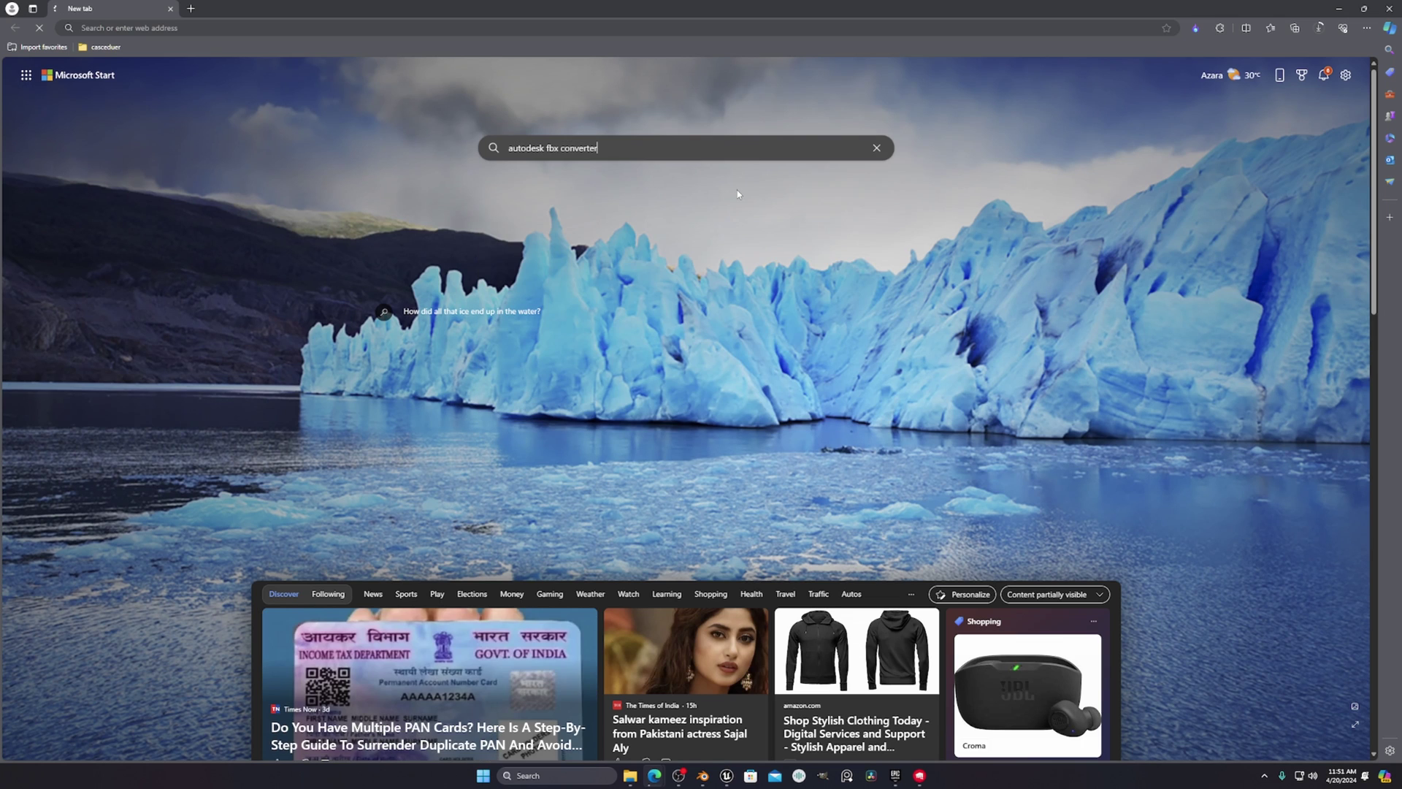
left_click(191, 194)
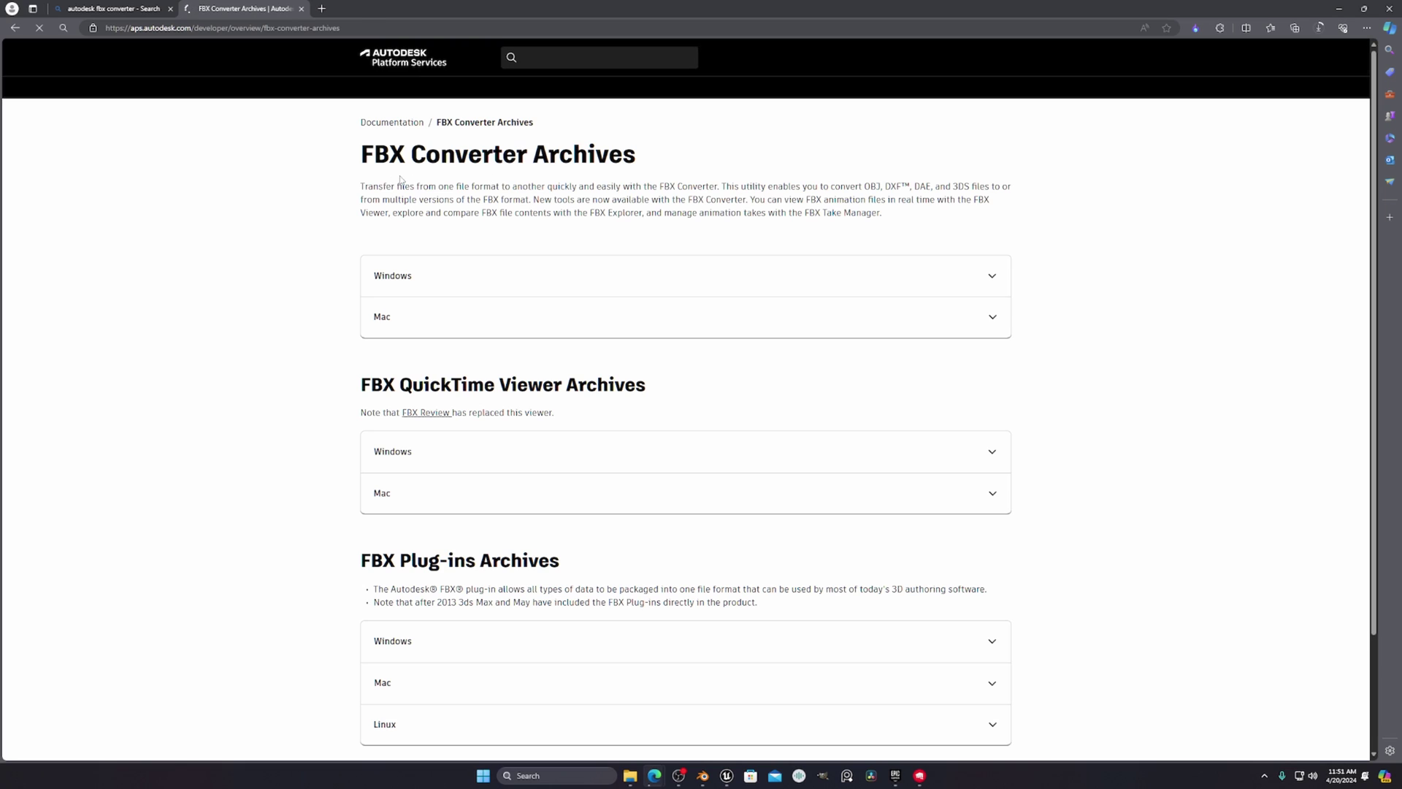
left_click(446, 273)
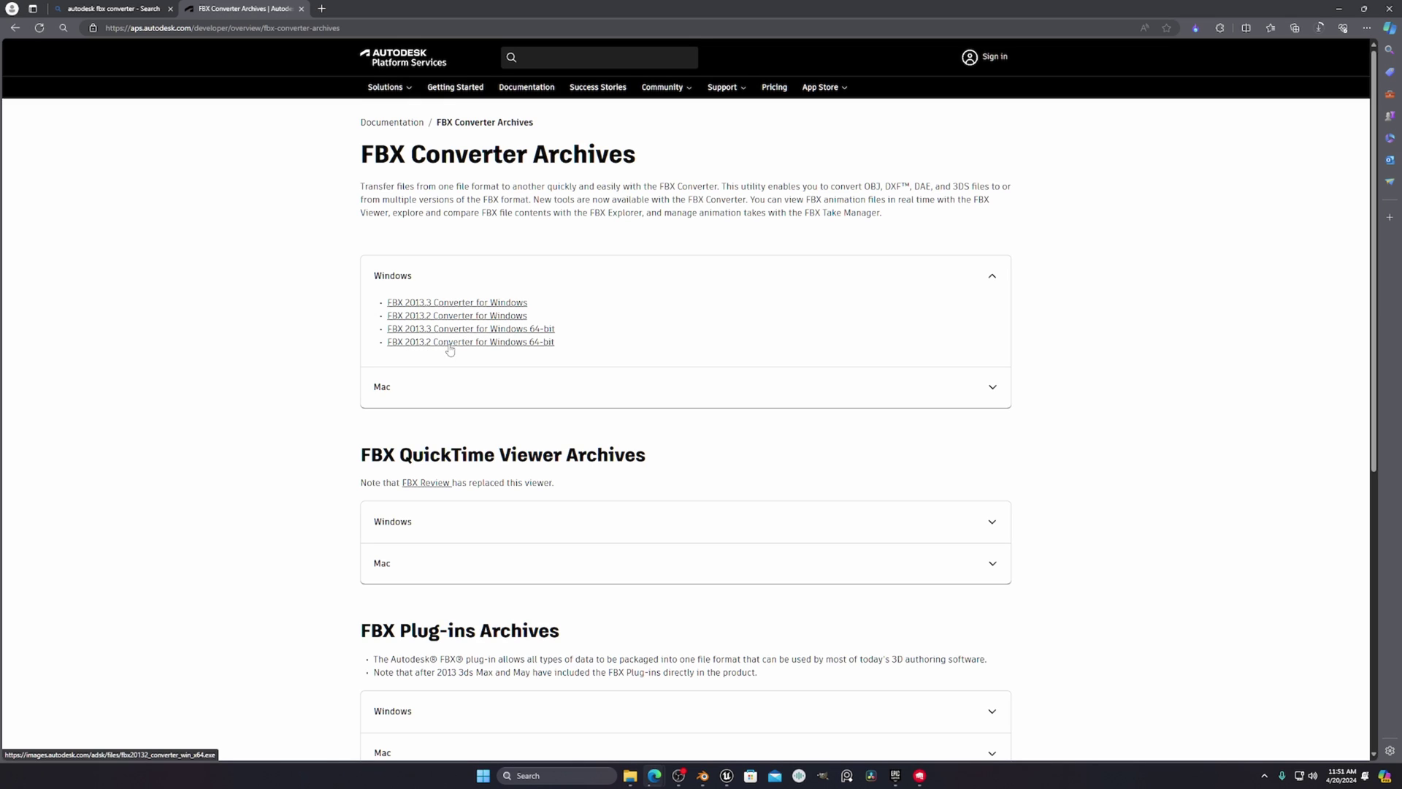
left_click(1341, 9)
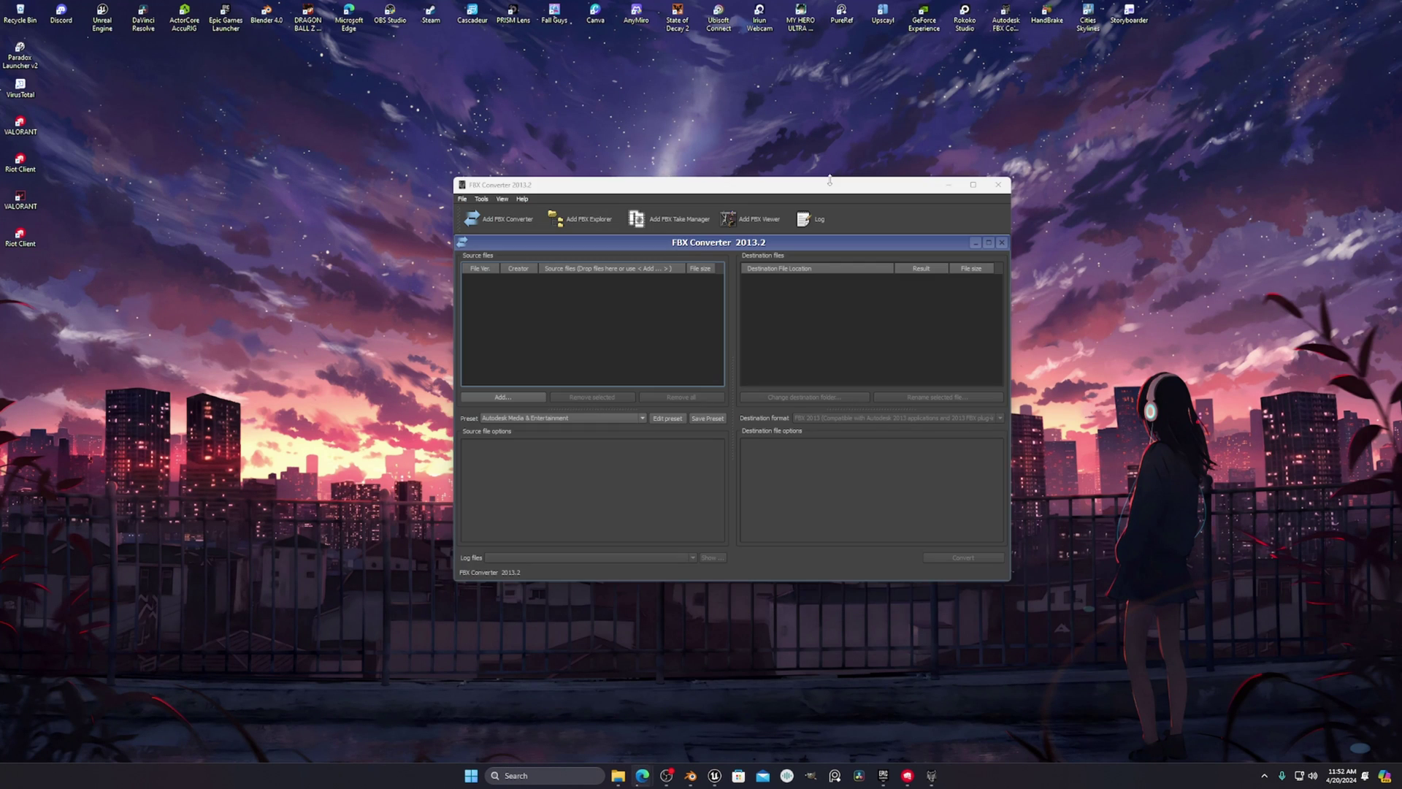
- Add face.FBX from the Boy folder to FBX Converter 2013.2, convert it to binary FBX 2013, and close the converter
left_click_drag(831, 183, 816, 132)
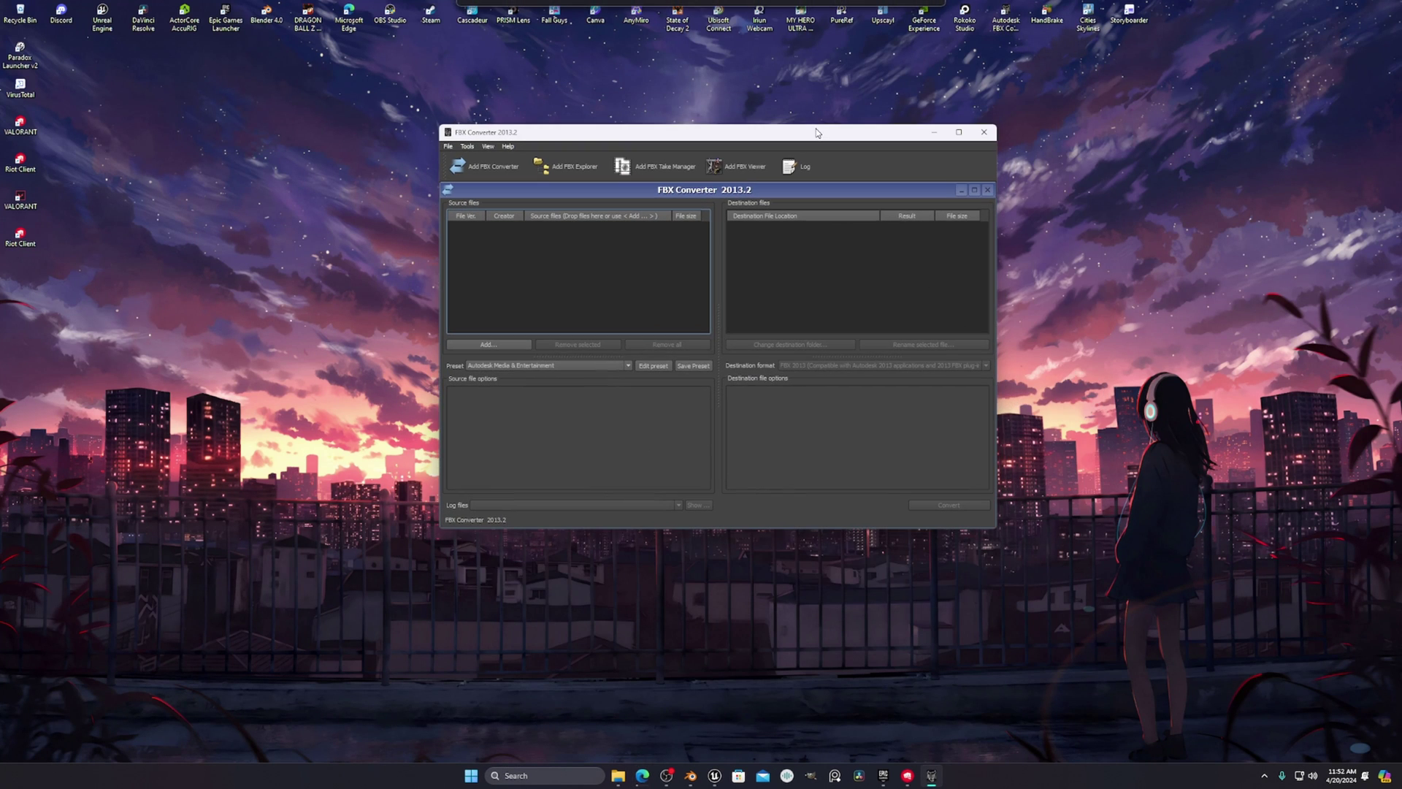
left_click(617, 776)
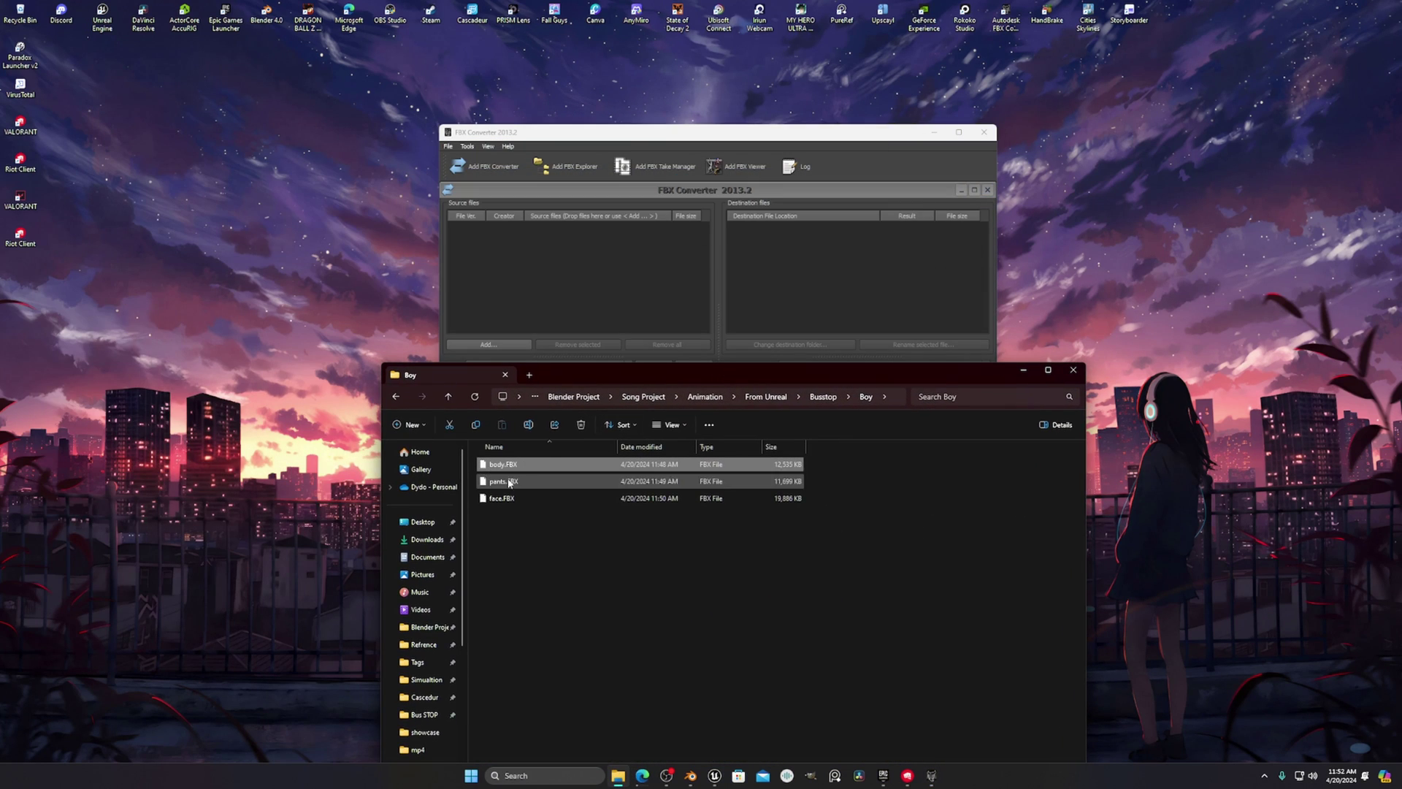
left_click(510, 484)
left_click(503, 504)
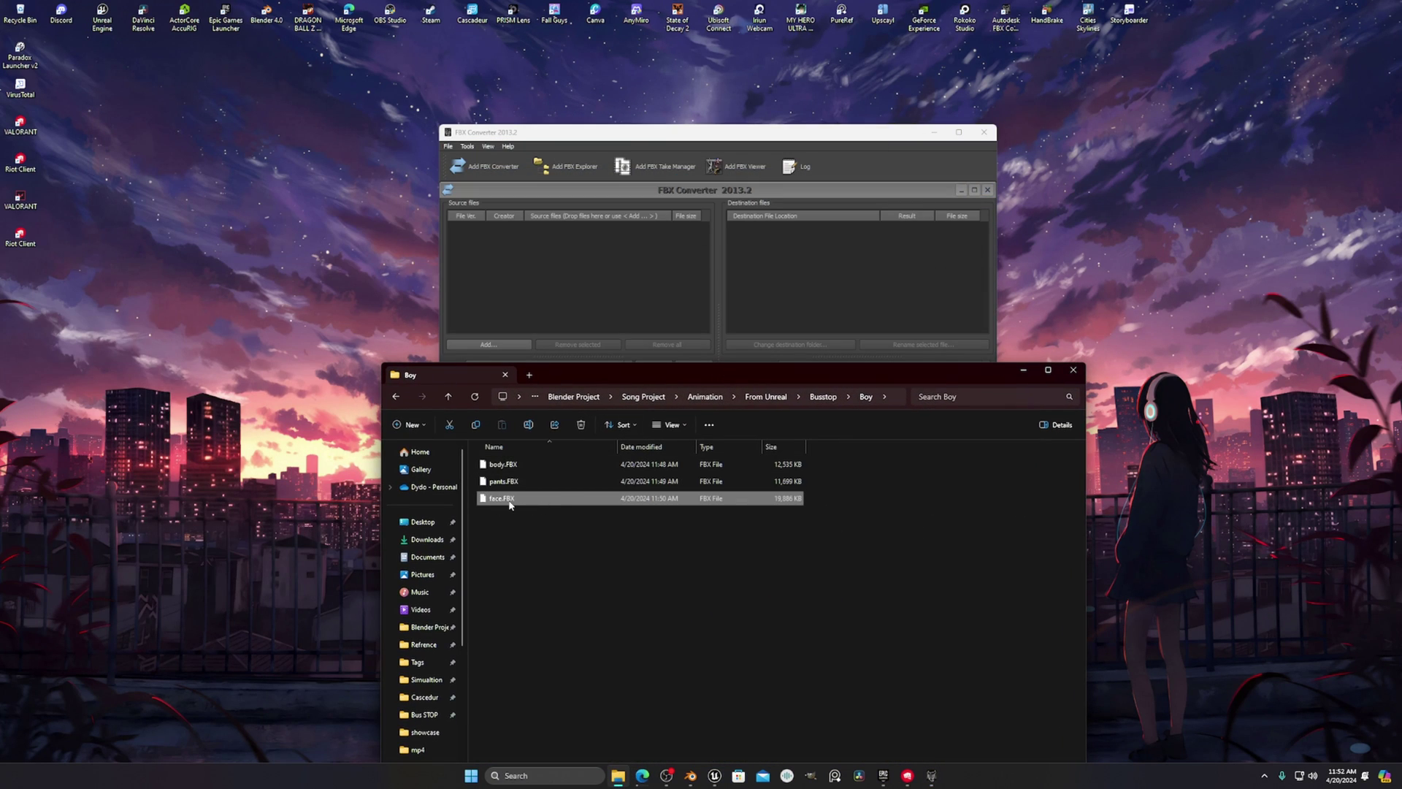
left_click_drag(510, 507, 549, 284)
left_click(1027, 373)
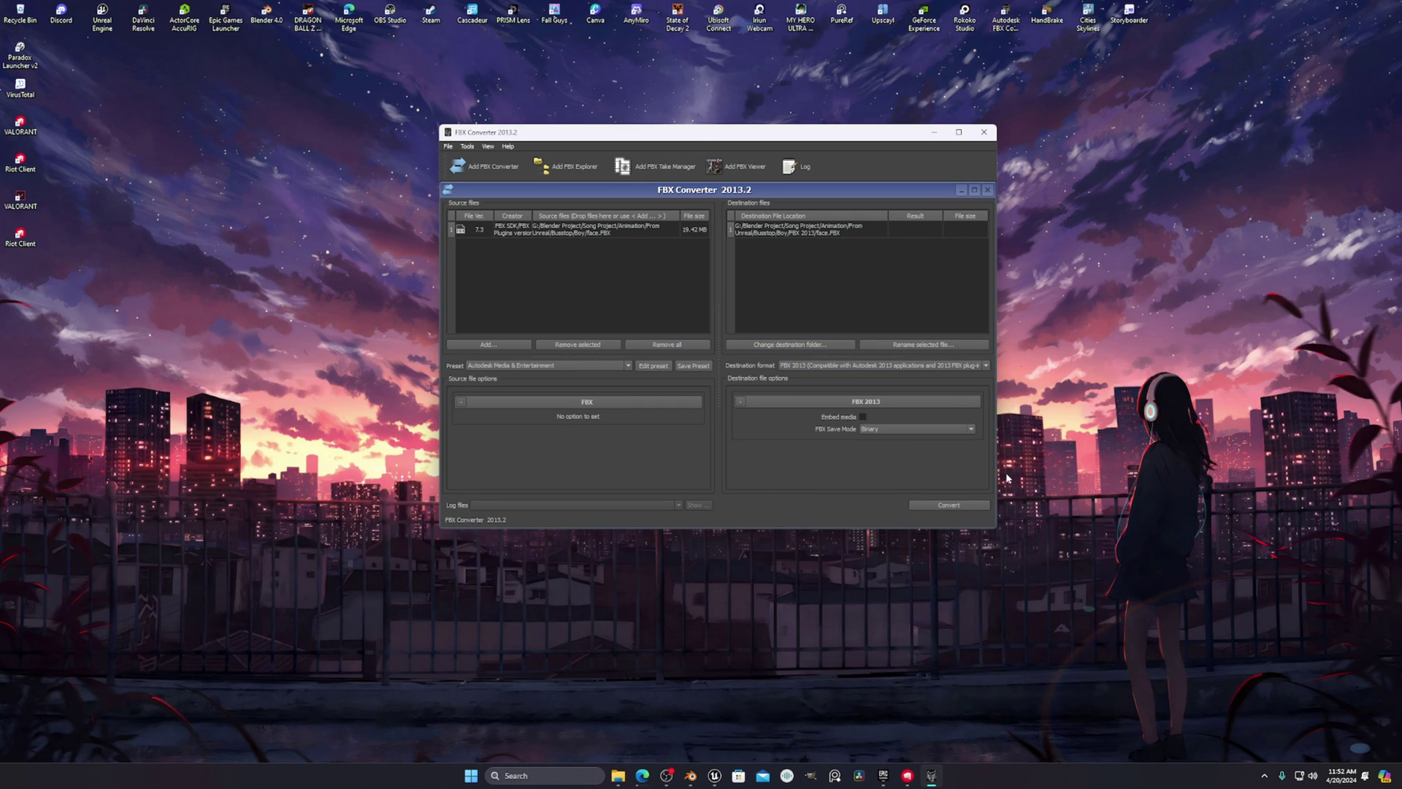
left_click(951, 506)
left_click(983, 132)
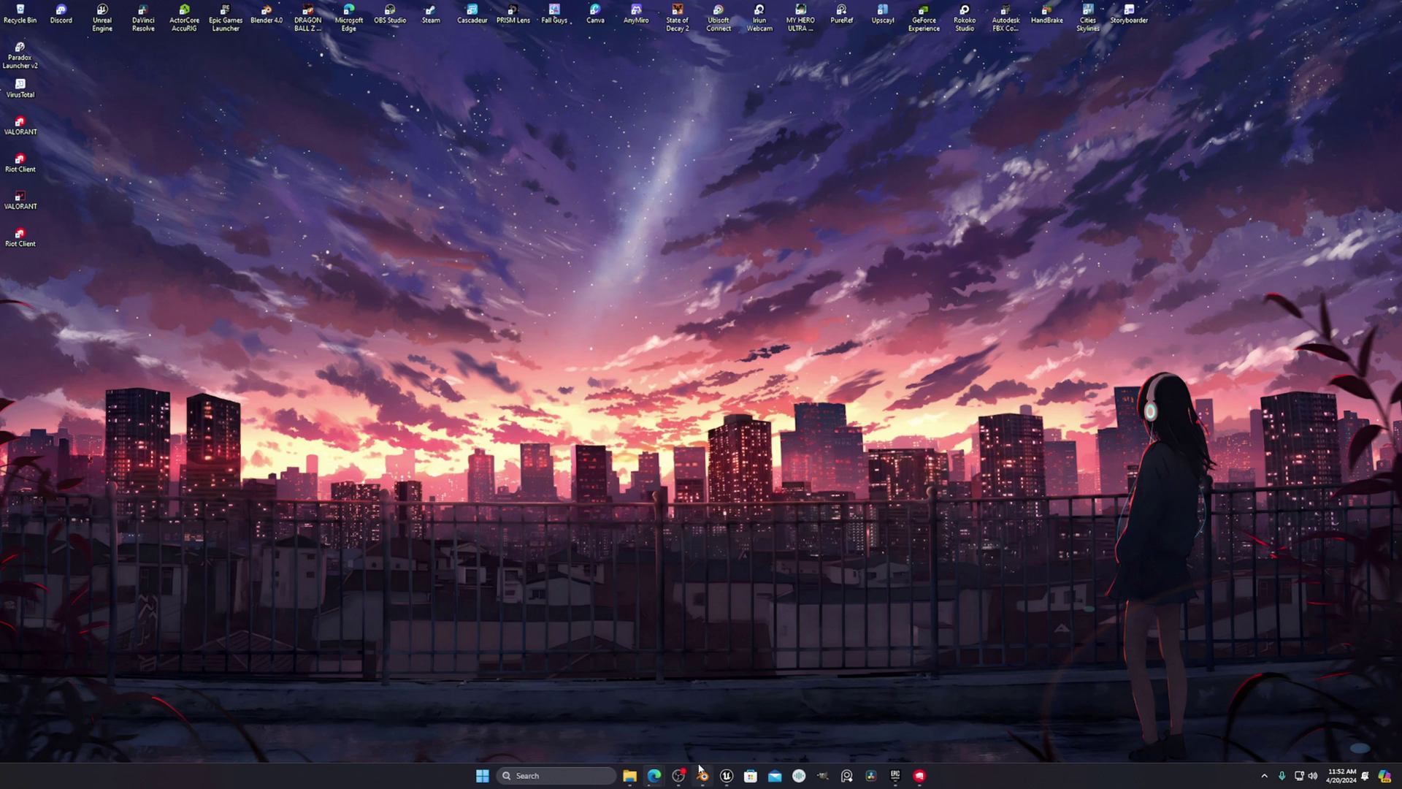
- Switch back to Blender and check the converted face.FBX in the Boy folder's FBX 2013 subfolder using File Explorer
left_click(702, 776)
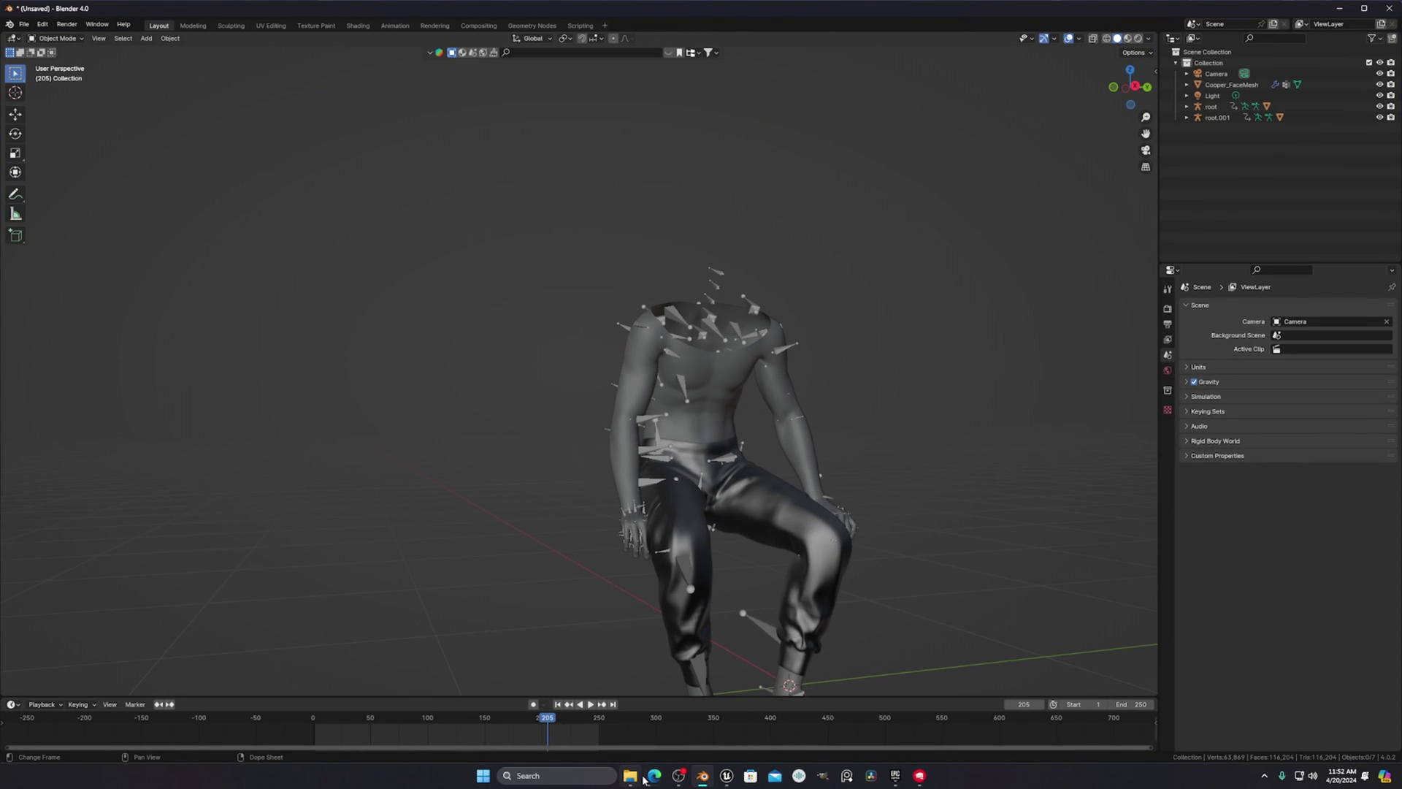
left_click(629, 775)
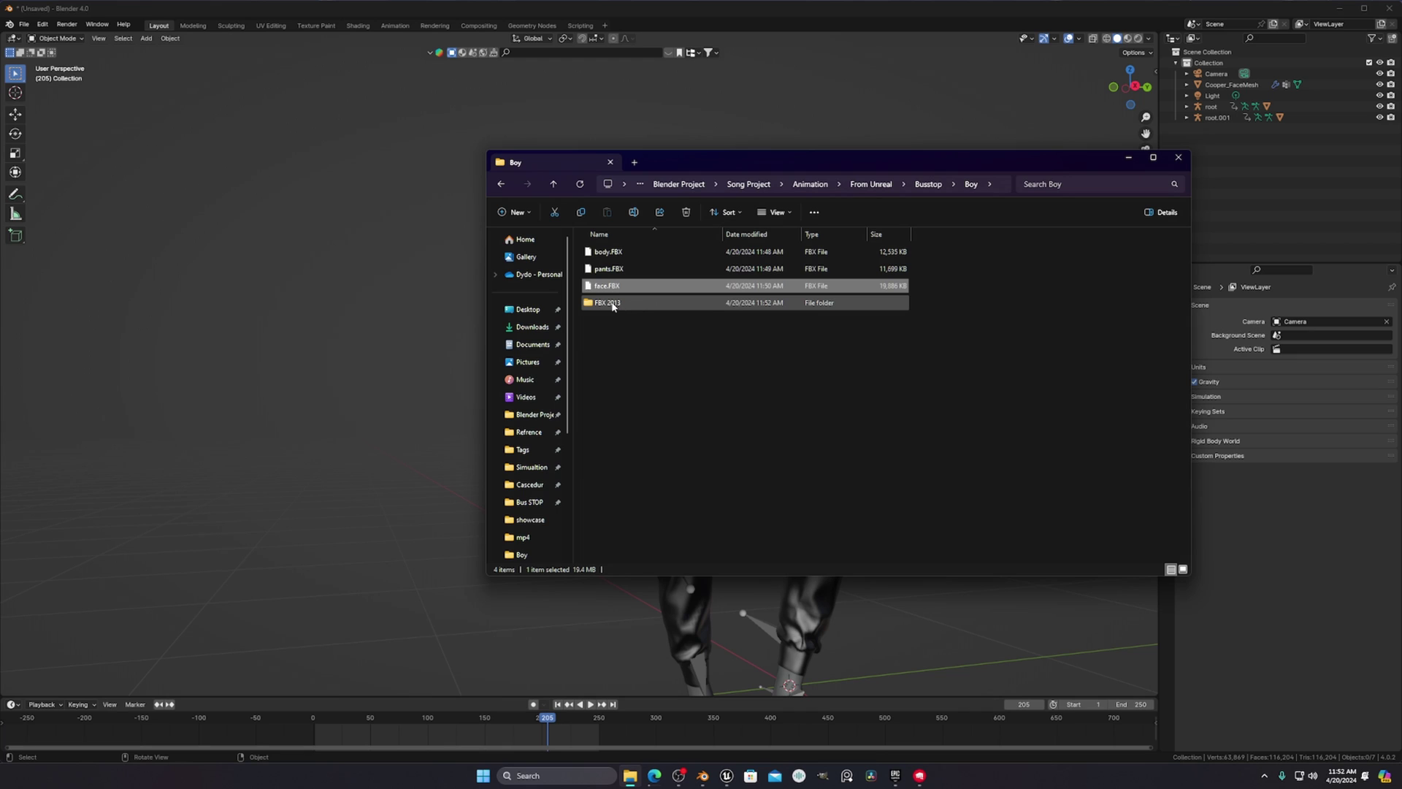
double_click(643, 304)
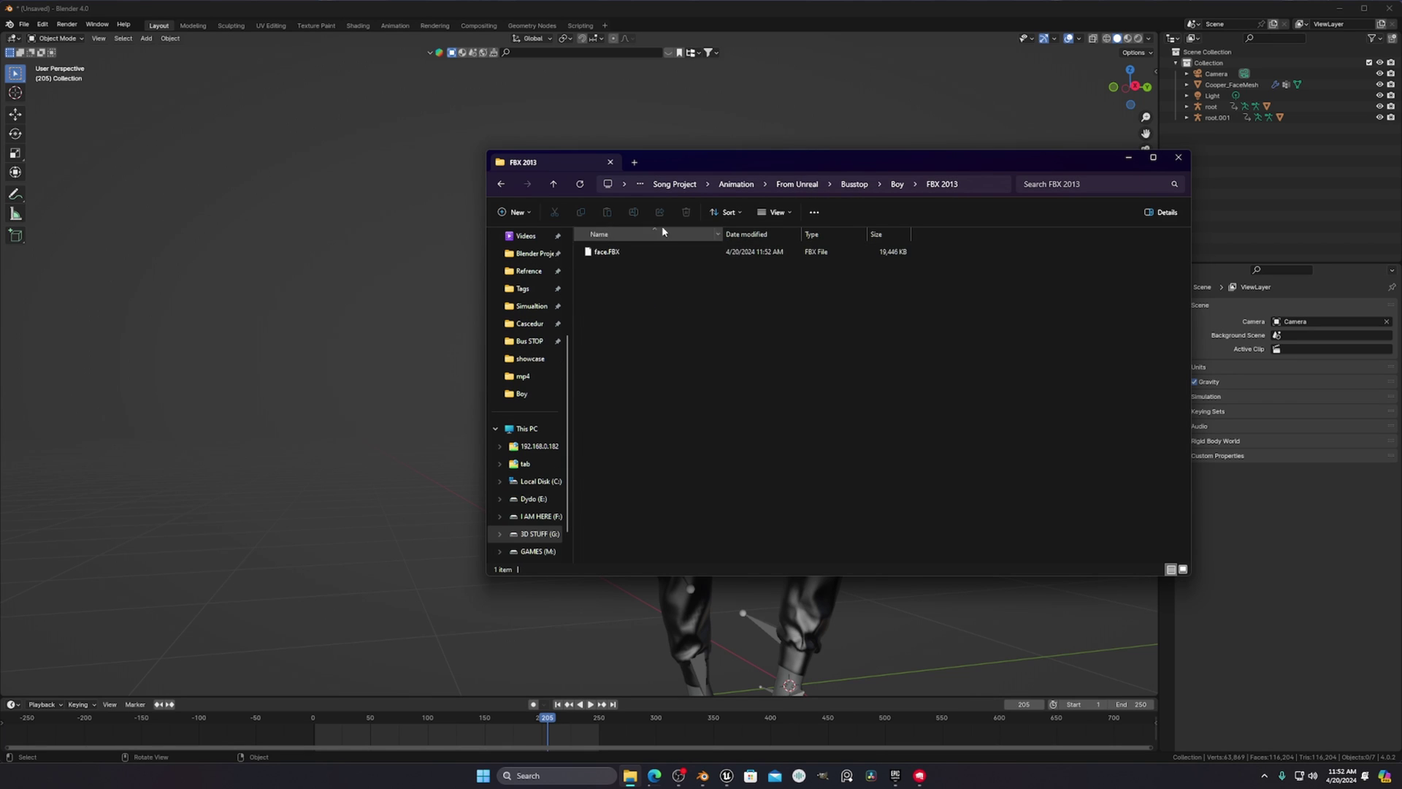
left_click_drag(809, 160, 554, 225)
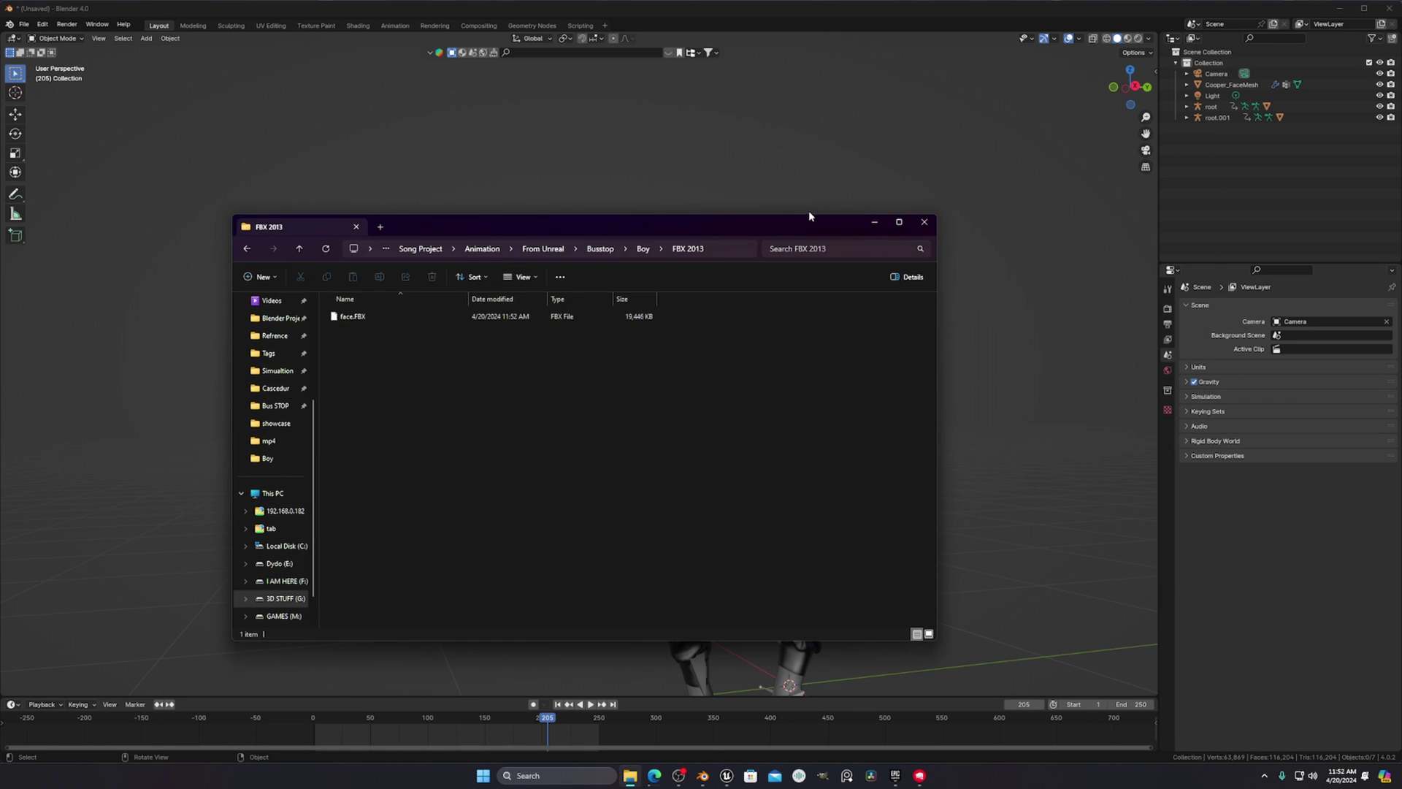
left_click(873, 222)
- Import the converted face.FBX from the FBX 2013 subfolder into Blender with the default FBX import settings
left_click(24, 24)
mouse_move(73, 180)
left_click(168, 289)
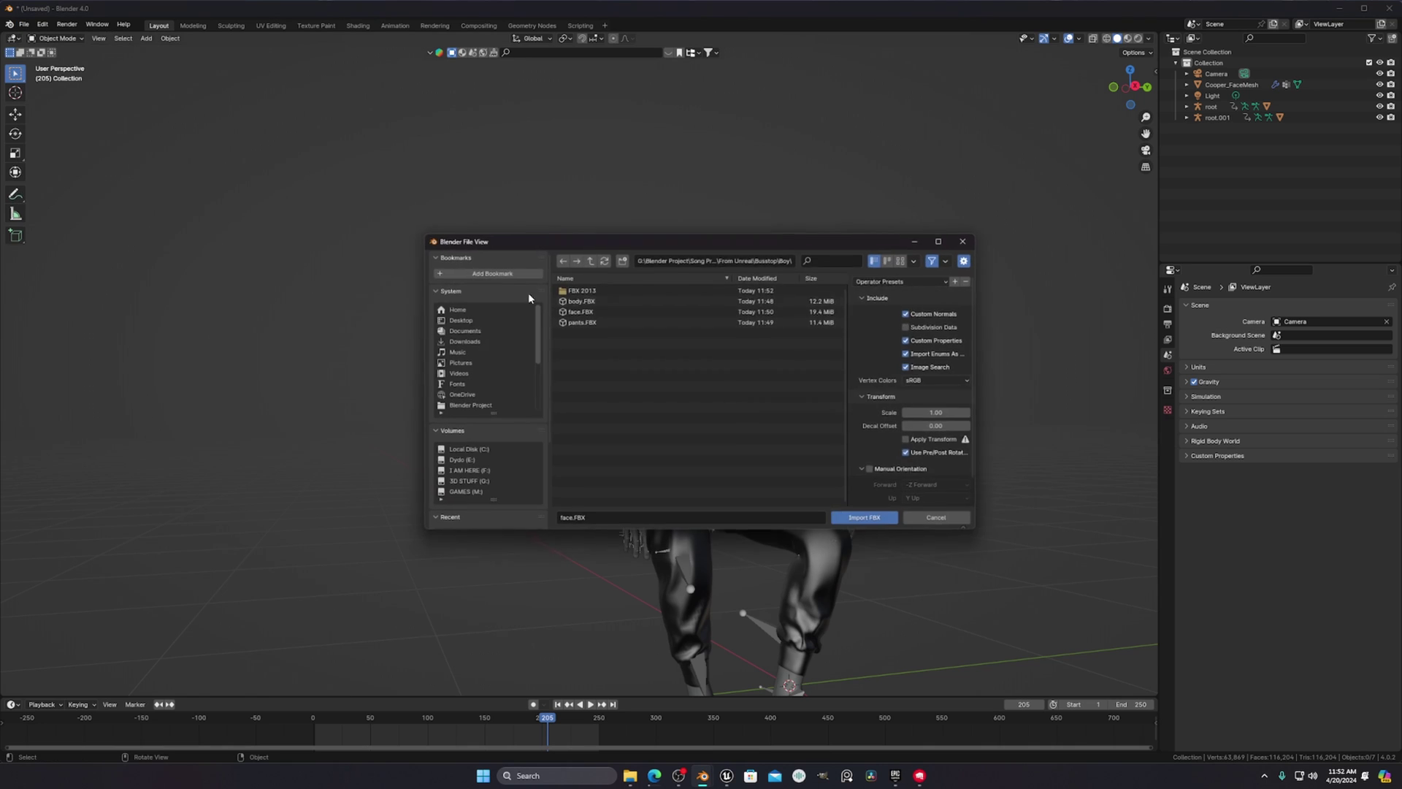
left_click(583, 290)
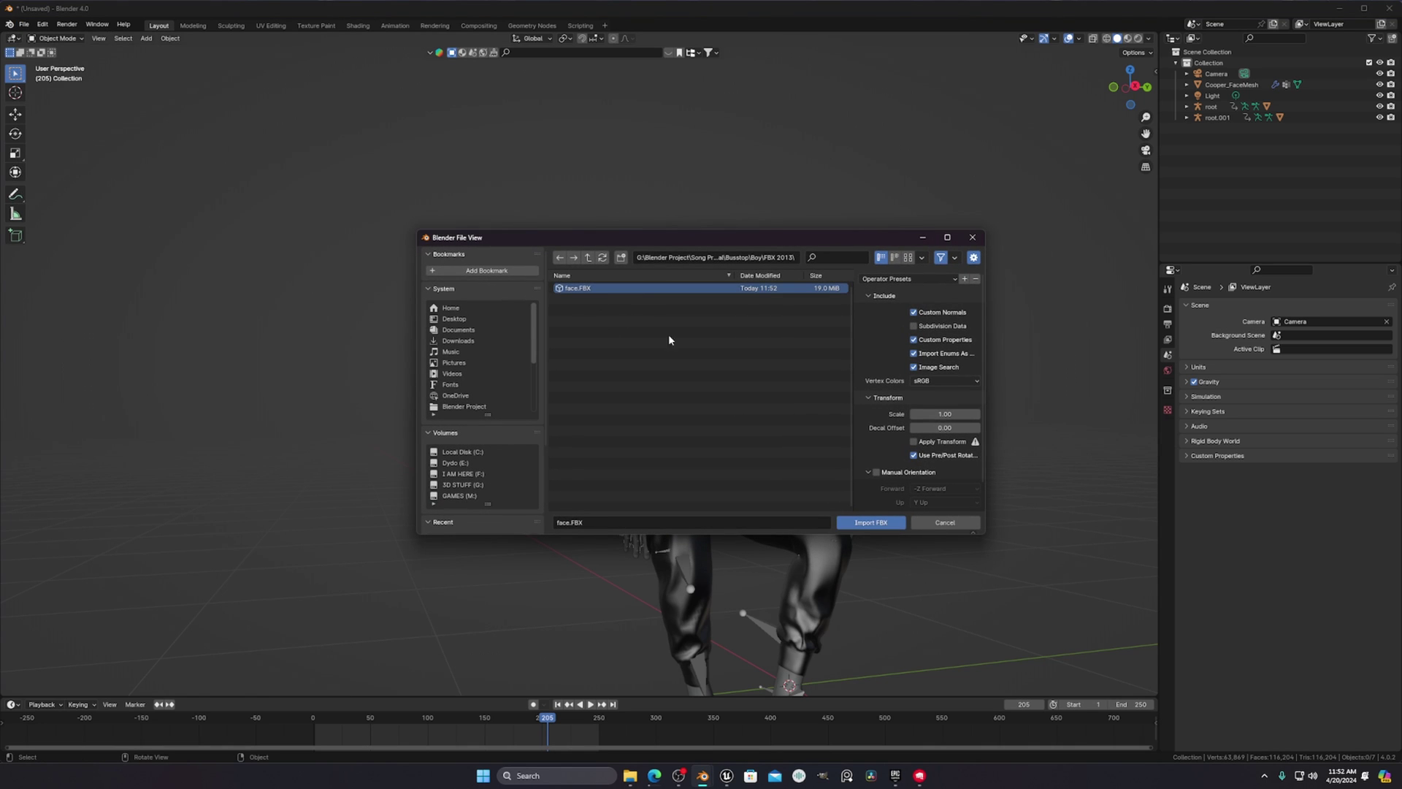
left_click(876, 523)
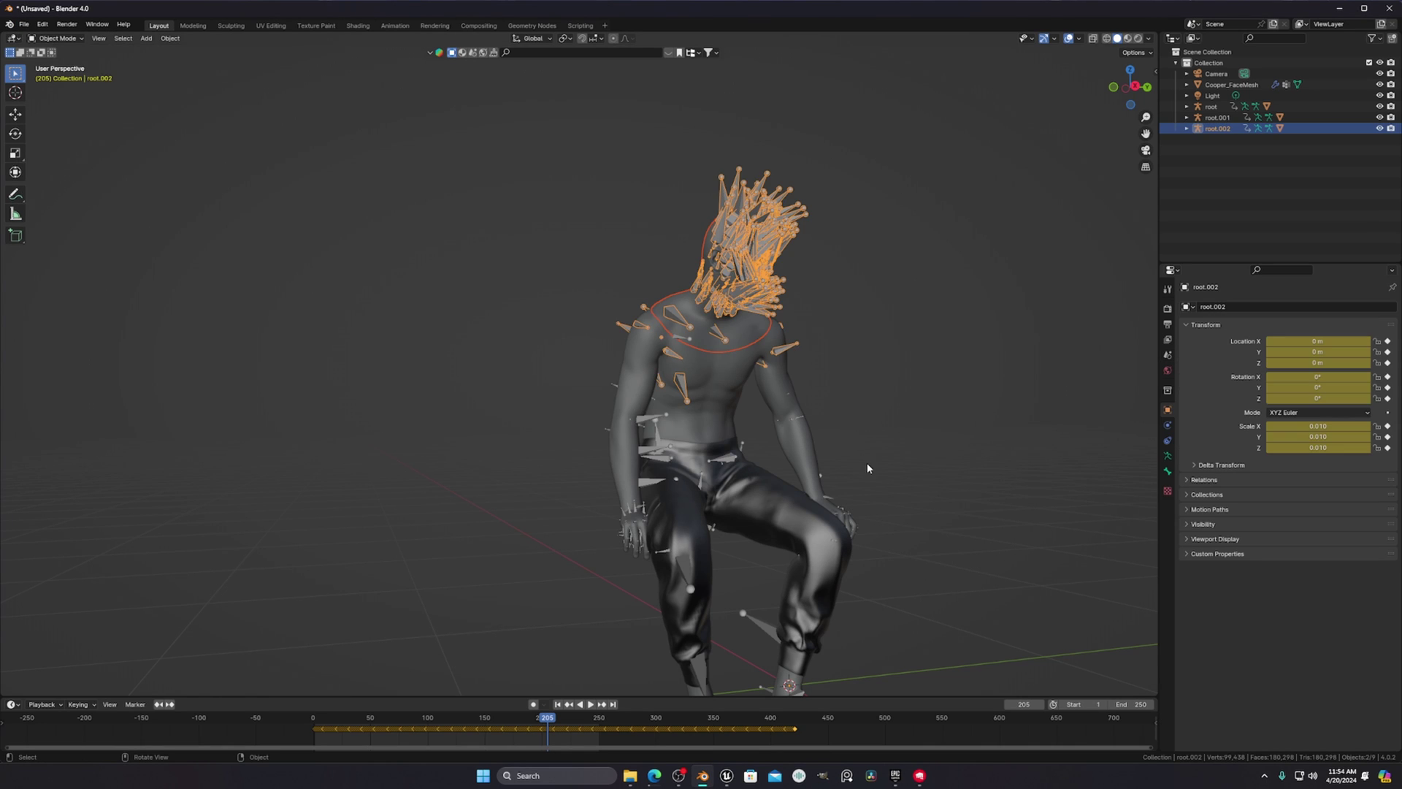
- Scrub through the combined body, pants and face animation to check that the head follows the body
scroll(866, 463, "up", 5)
middle_click_drag(887, 387, 464, 645)
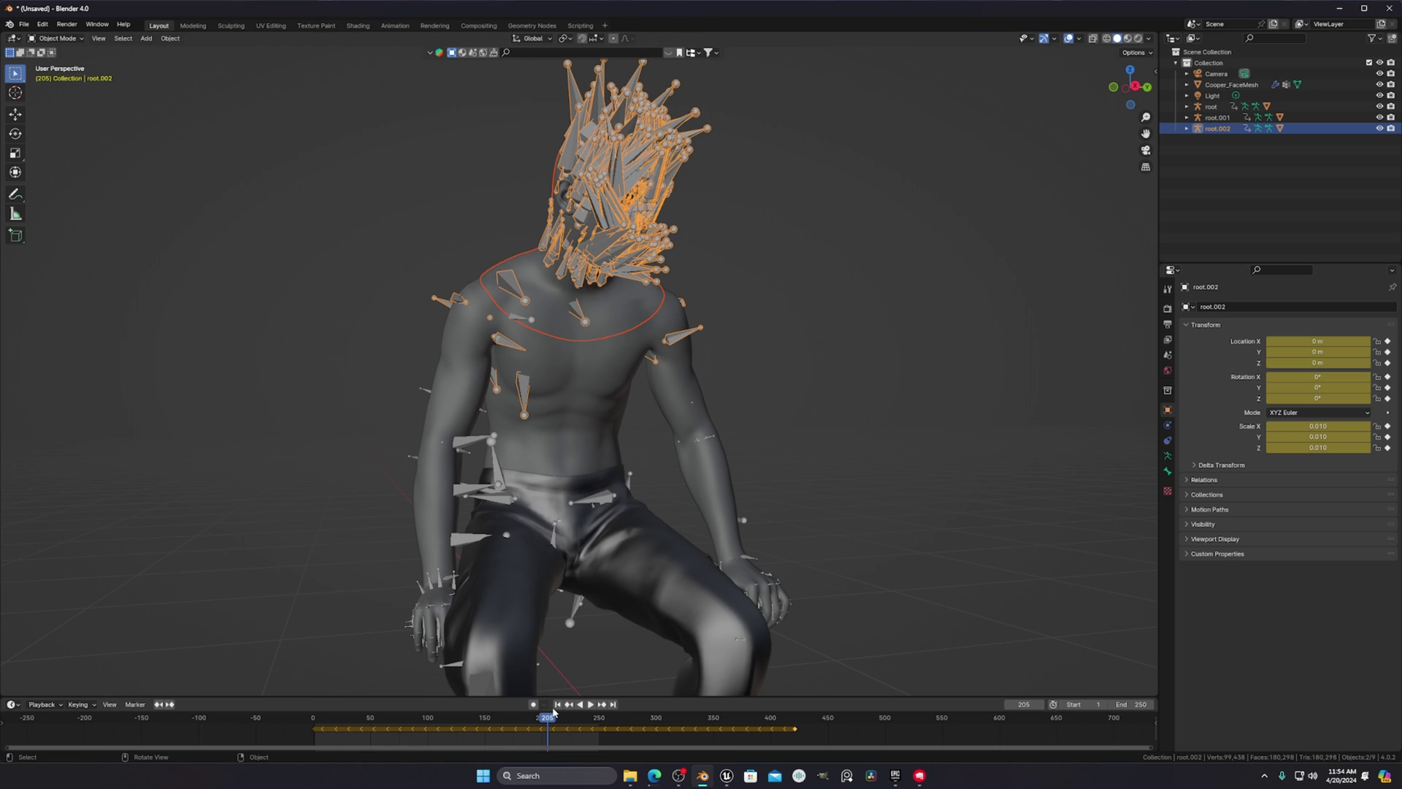
left_click_drag(560, 725, 762, 727)
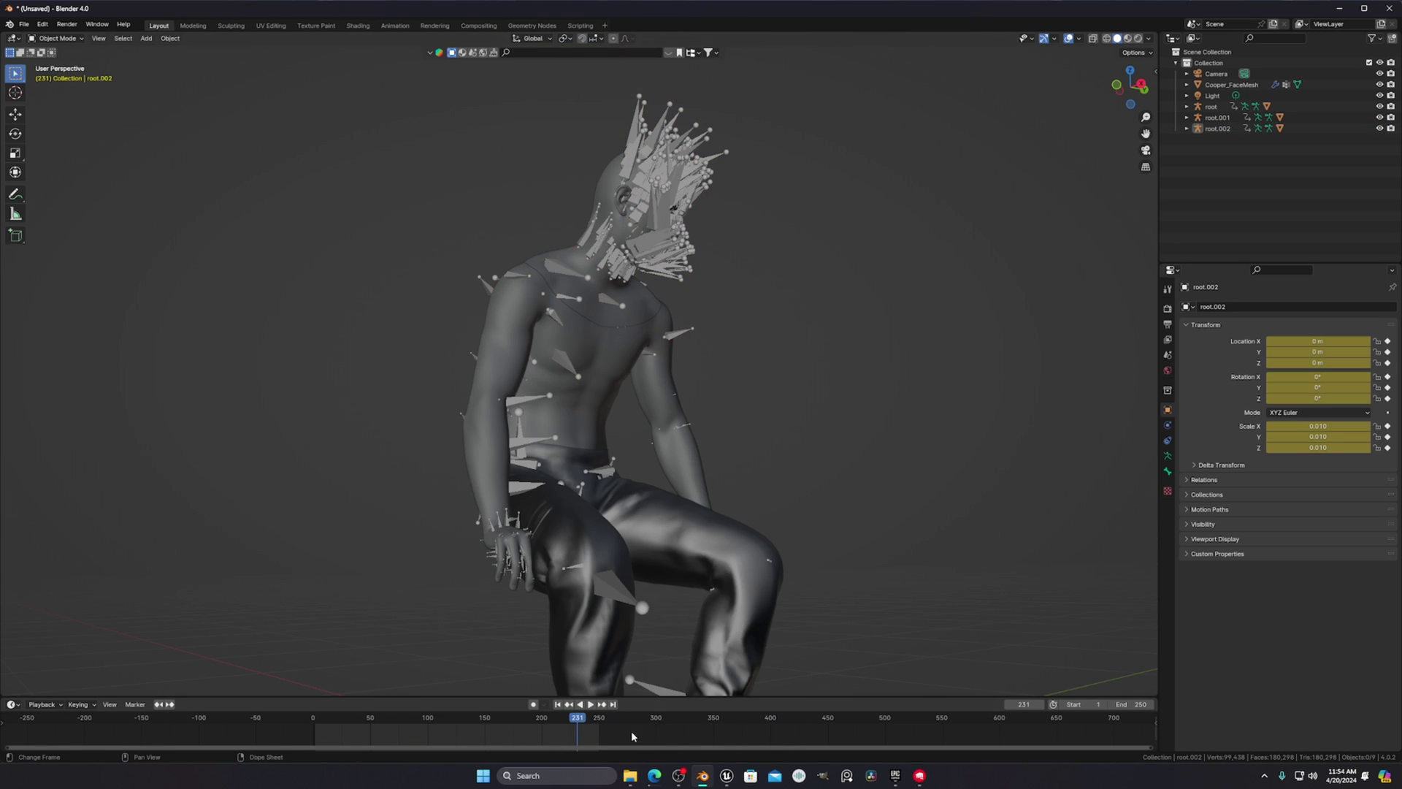
left_click(593, 724)
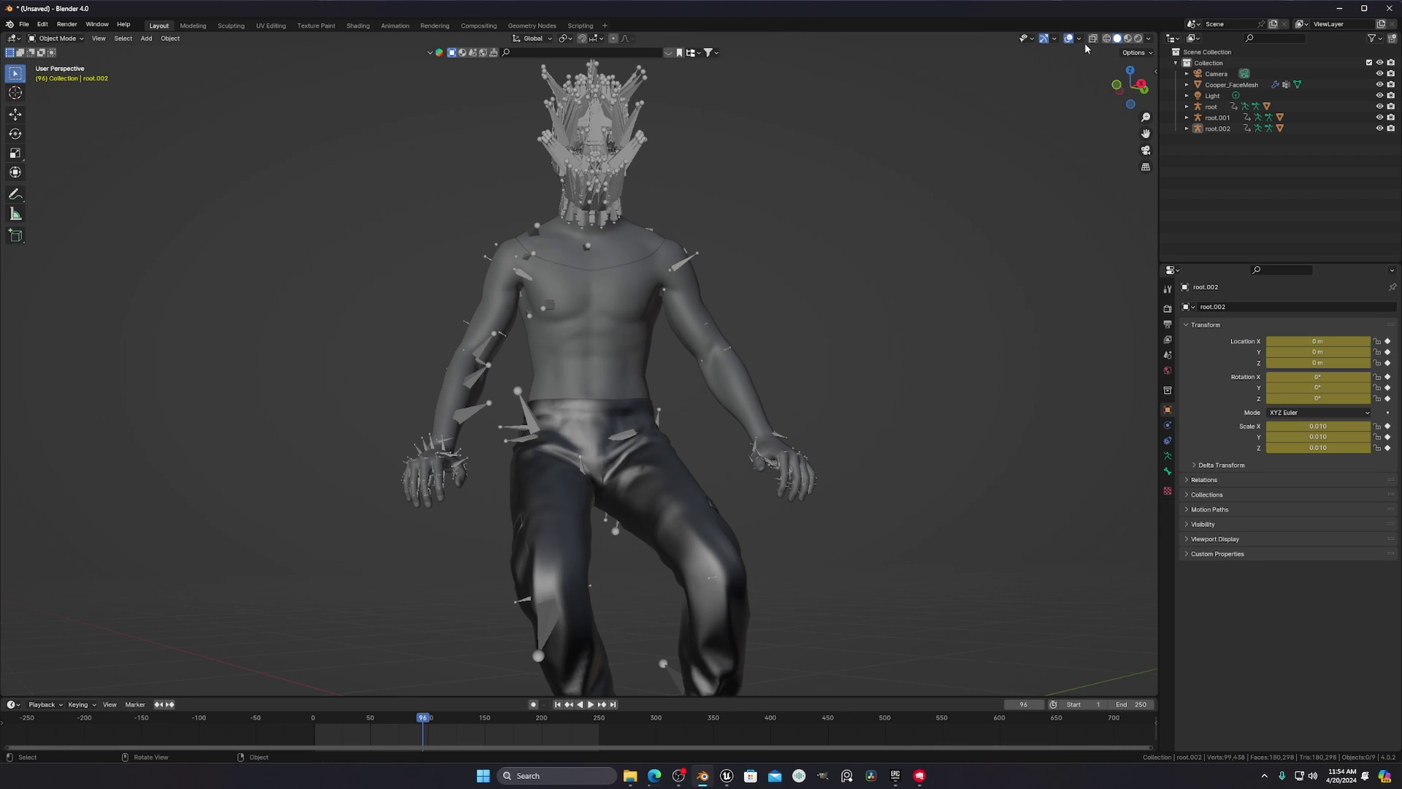
- Hide the bones in the viewport overlays and return to the first frame to inspect the assembled character from the front
left_click(1079, 38)
left_click(1093, 161)
middle_click_drag(768, 301, 686, 311)
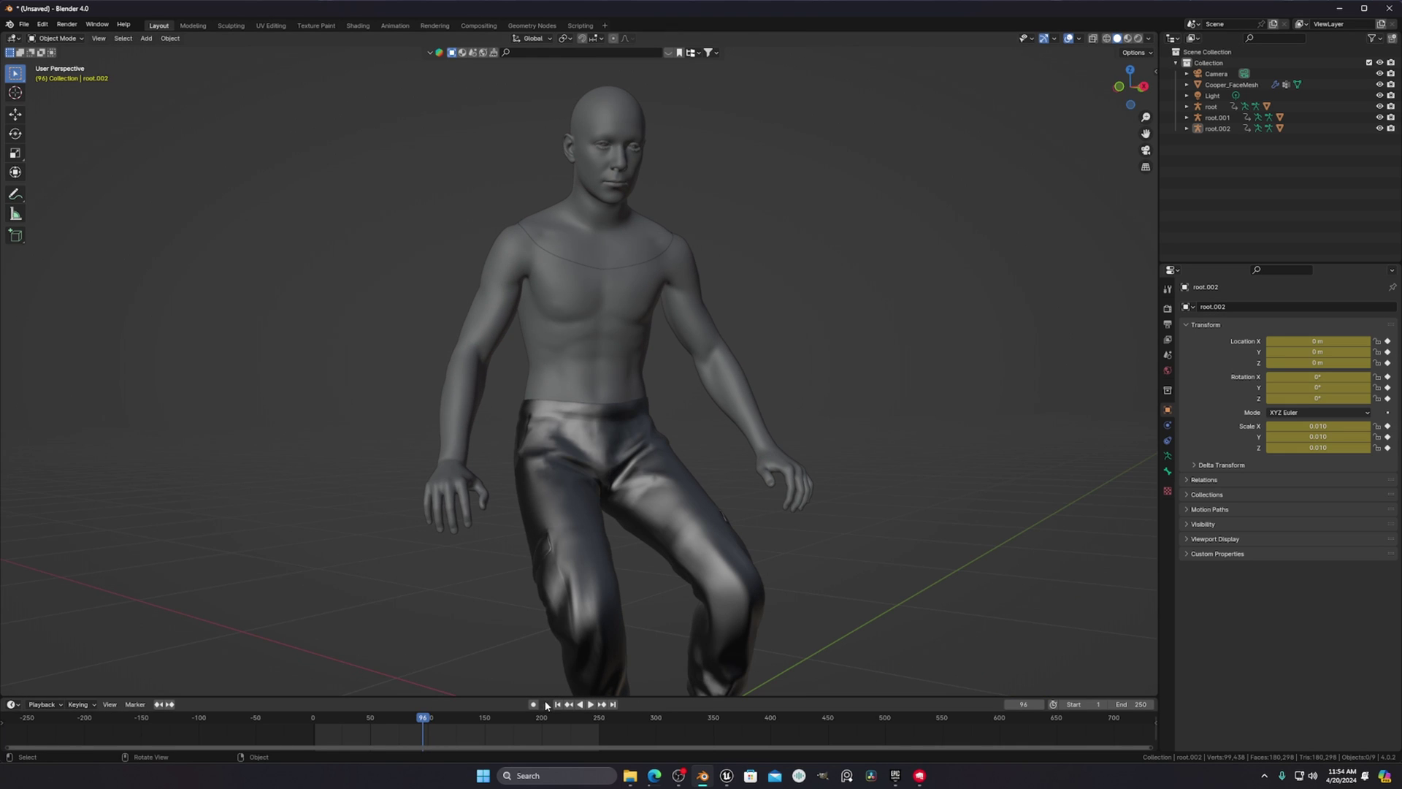
left_click(558, 706)
middle_click_drag(701, 260, 729, 438)
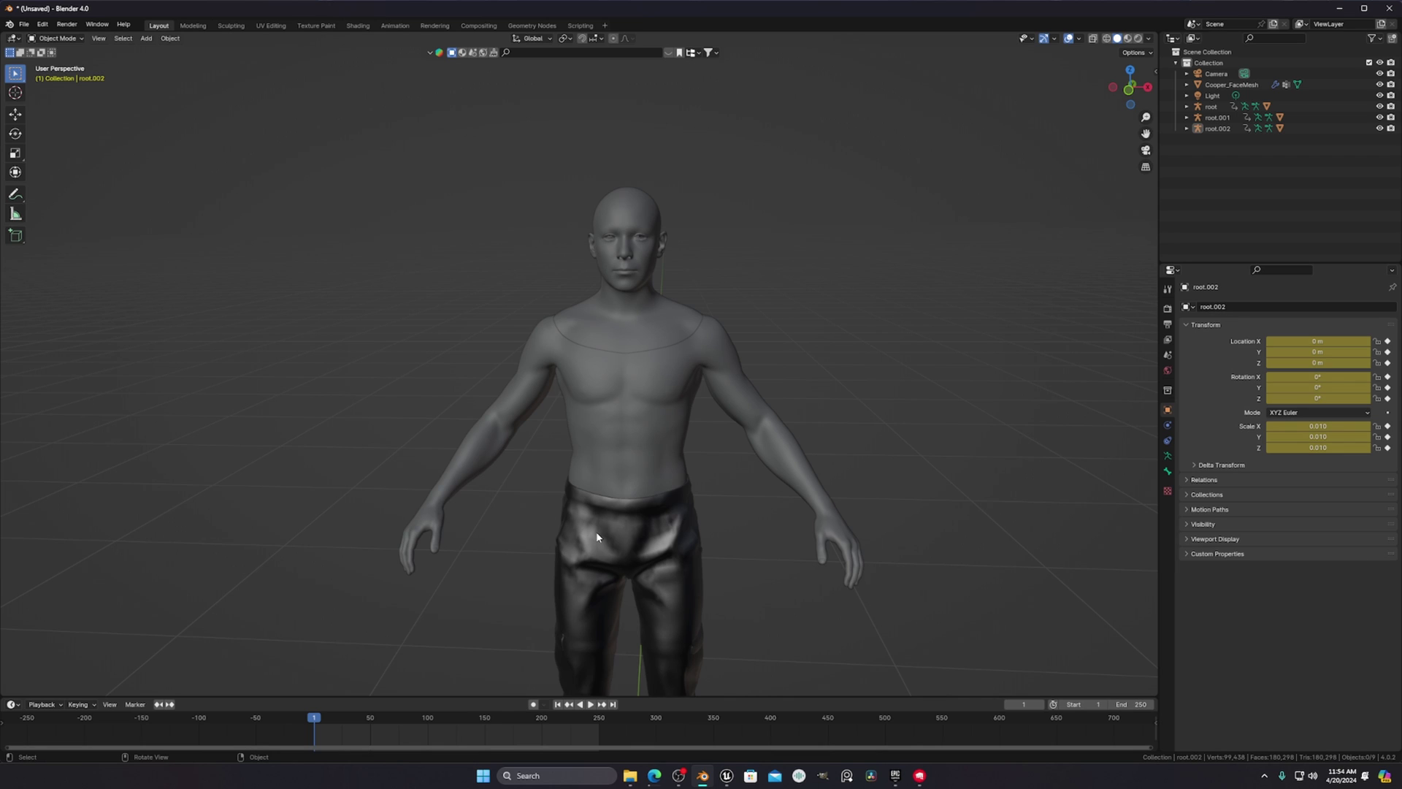
scroll(646, 415, "up", 2)
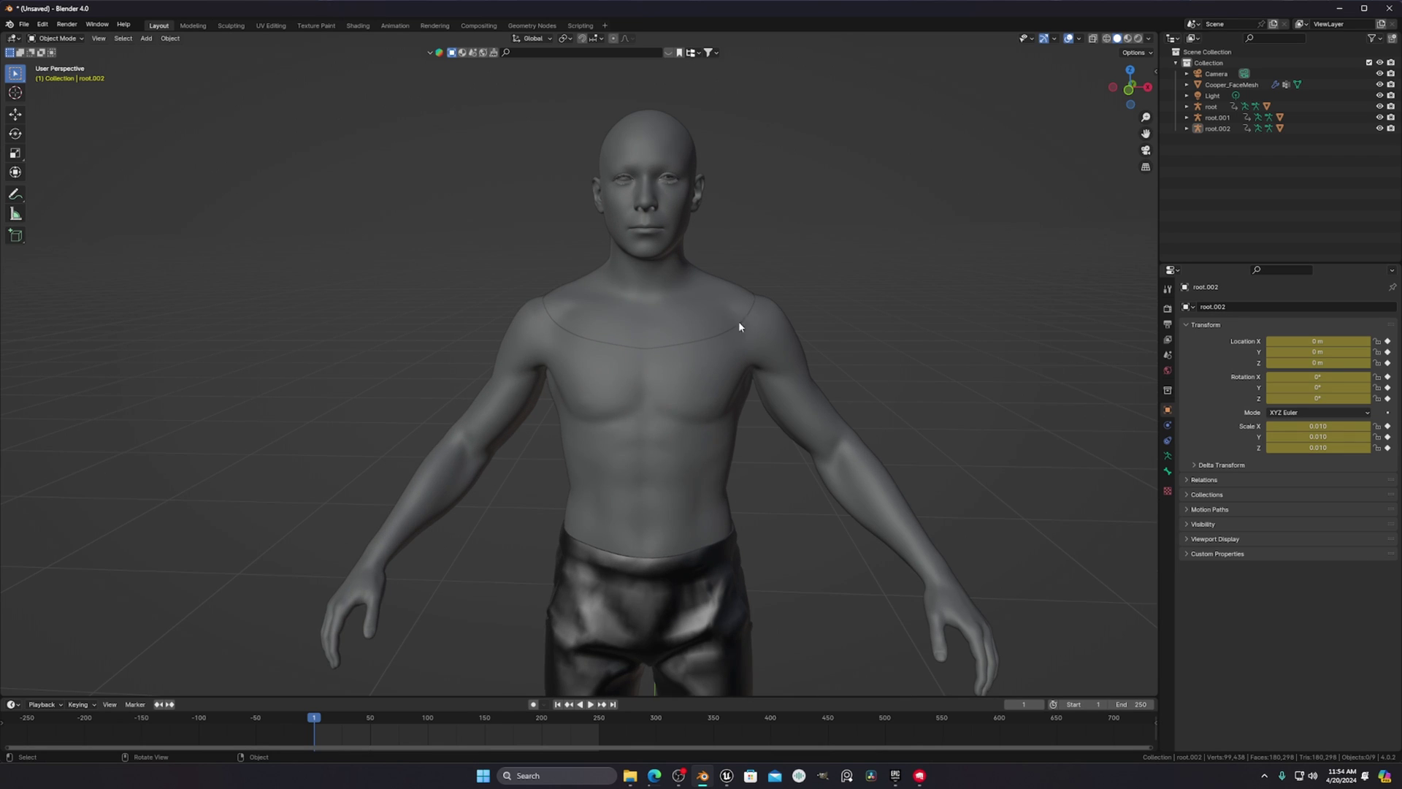
scroll(765, 362, "up", 1)
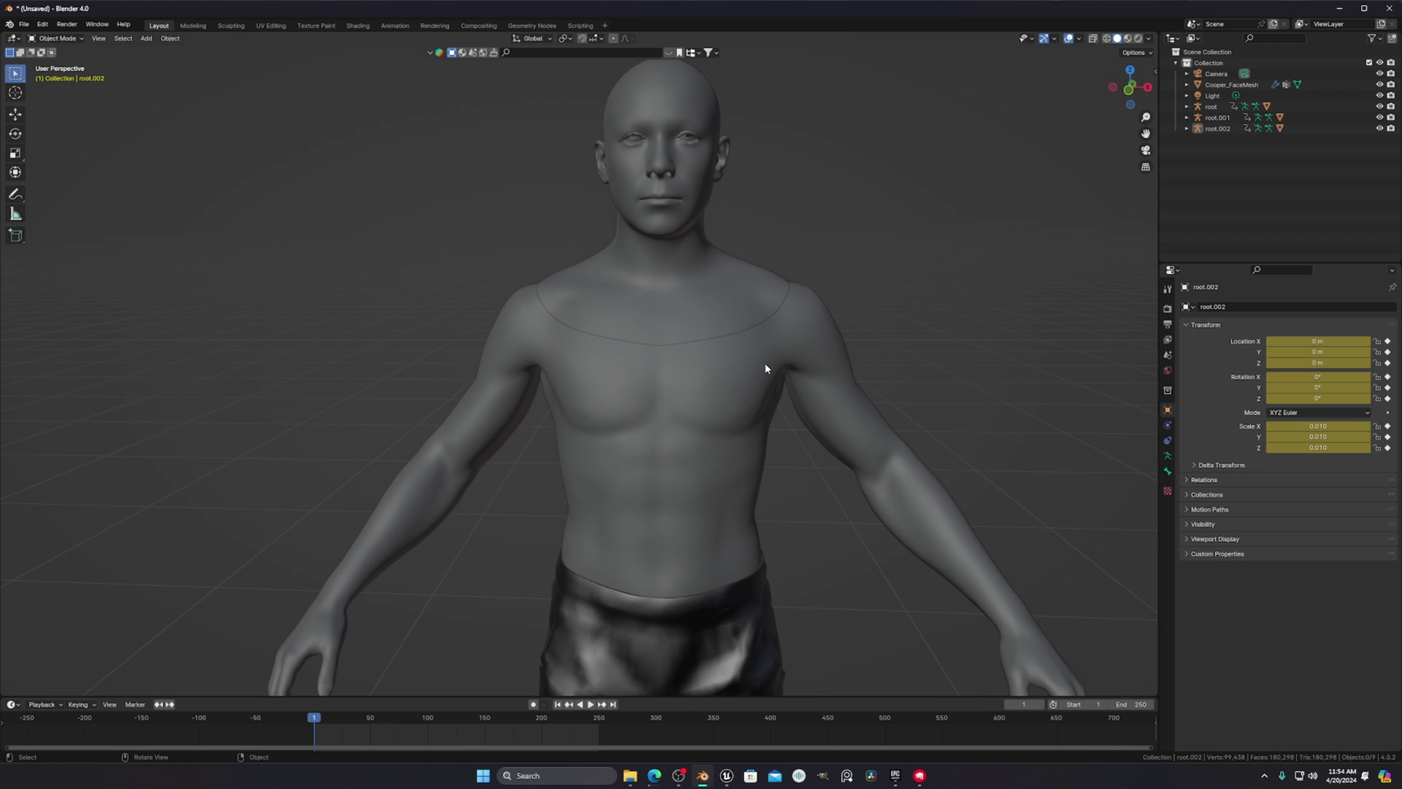